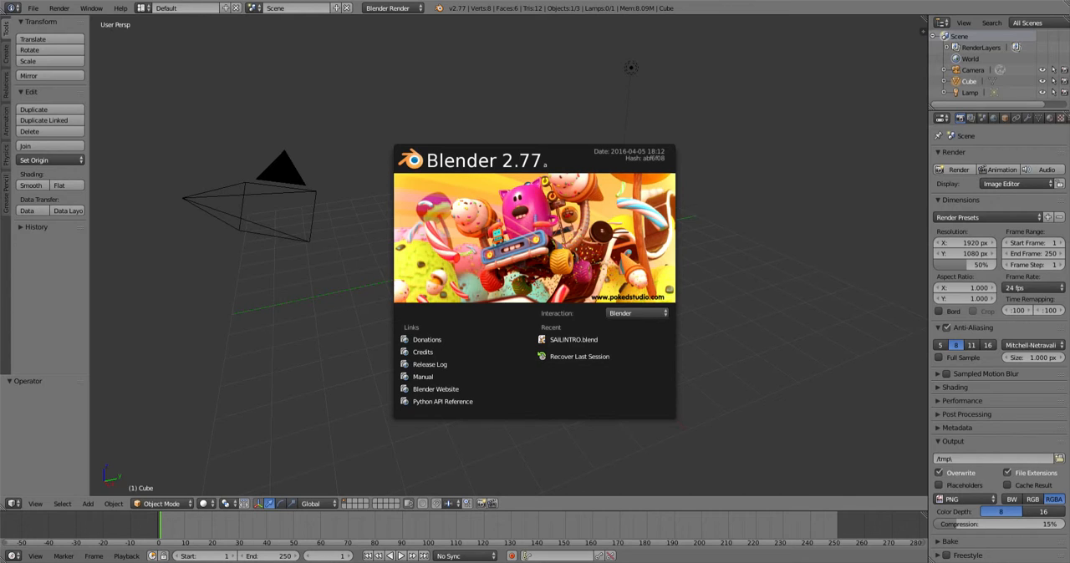
- Close the splash screen and delete the default cube
key("Escape")
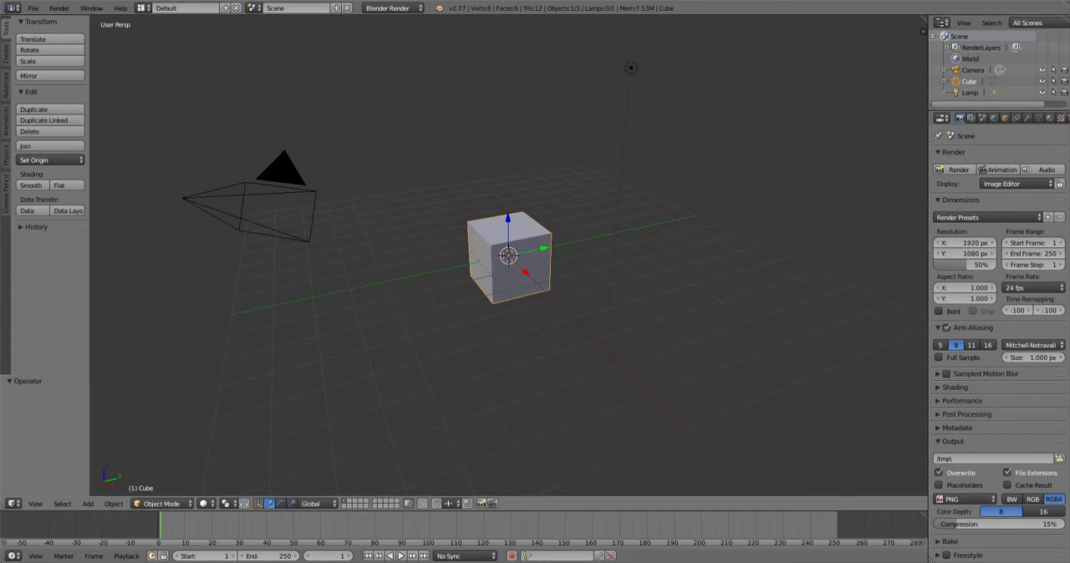
key("x")
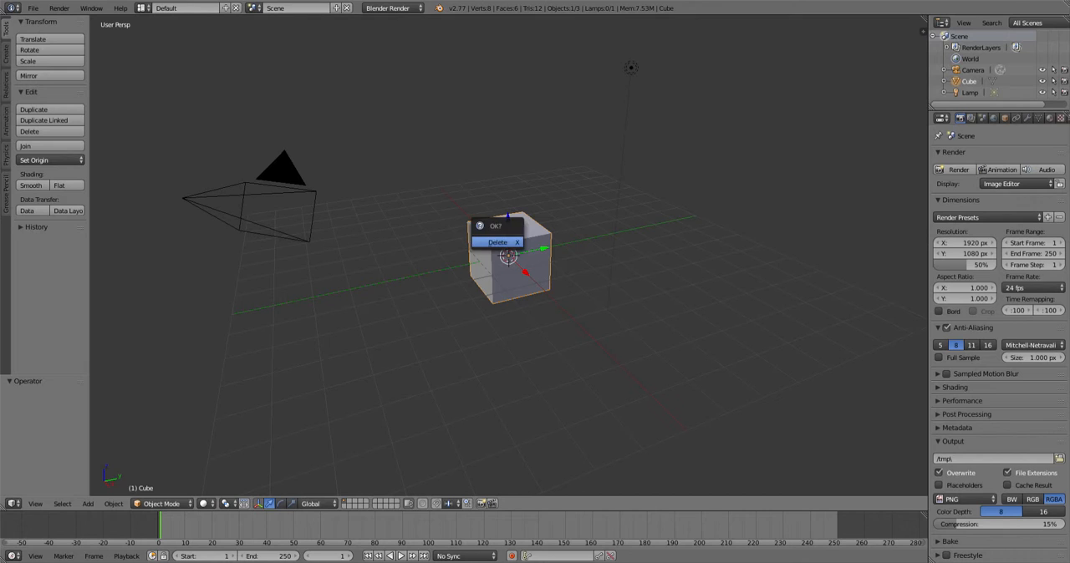
key("Return")
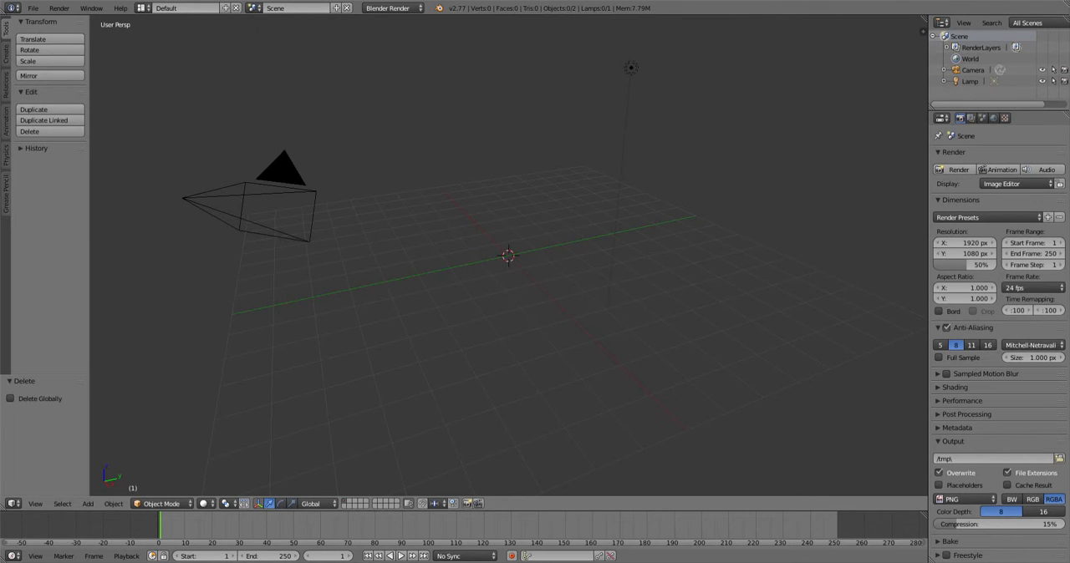
- Add a text object and rotate it 90 degrees about the X axis
key("shift+a")
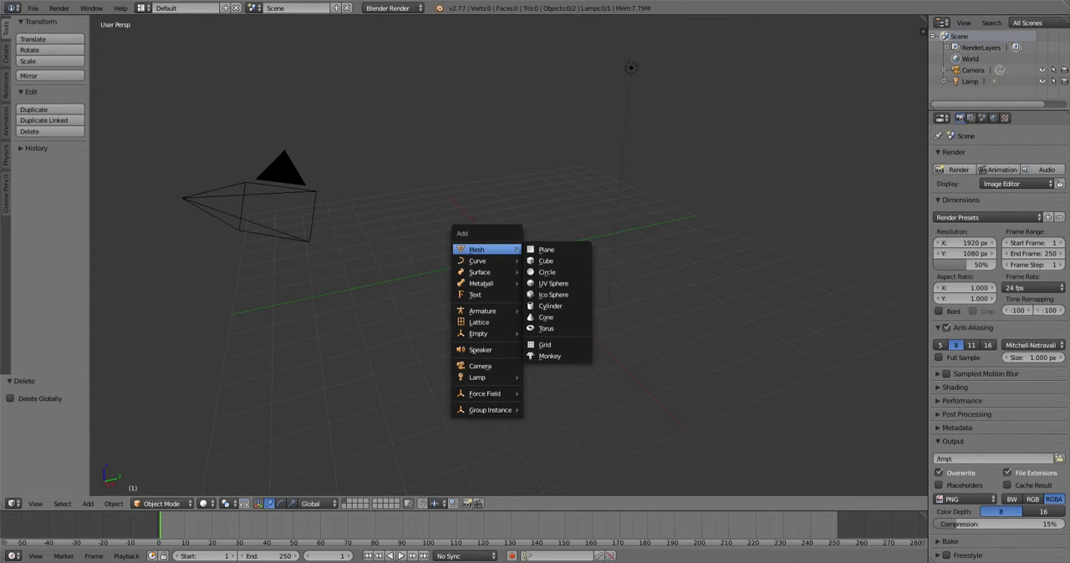
left_click(475, 295)
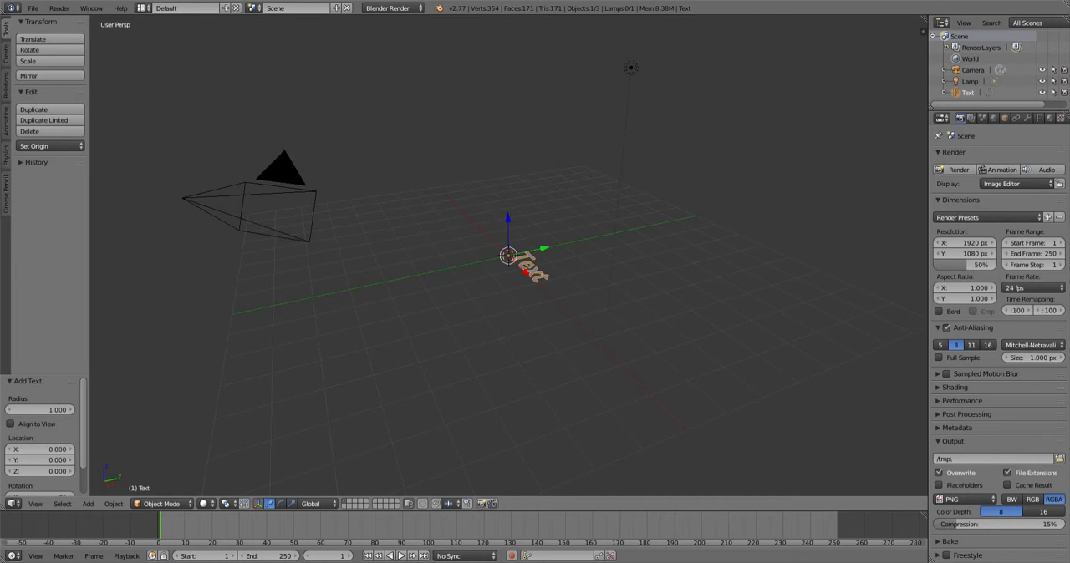
key("r")
type("x")
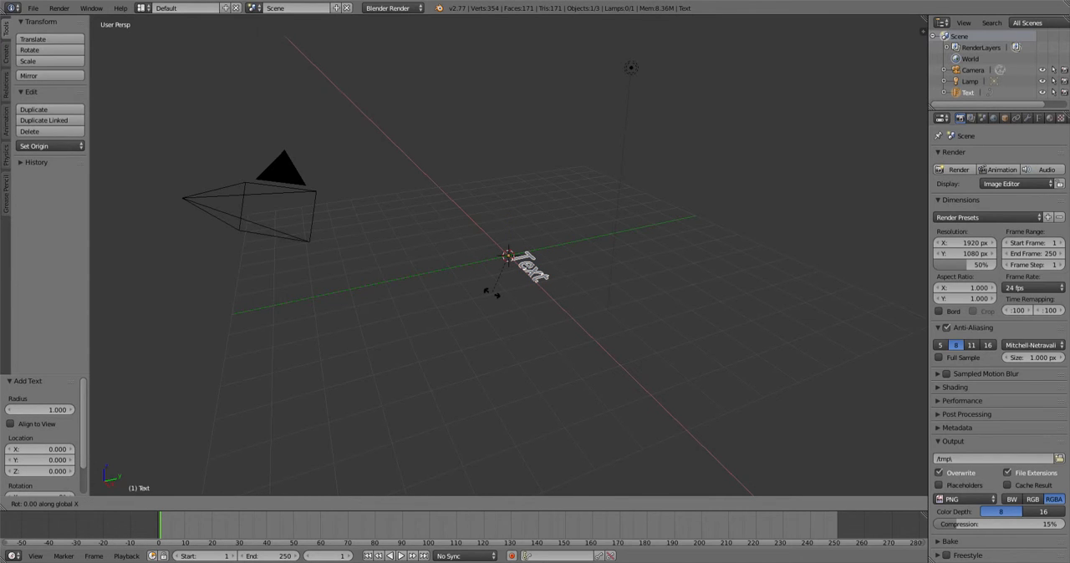
type("90")
key("Return")
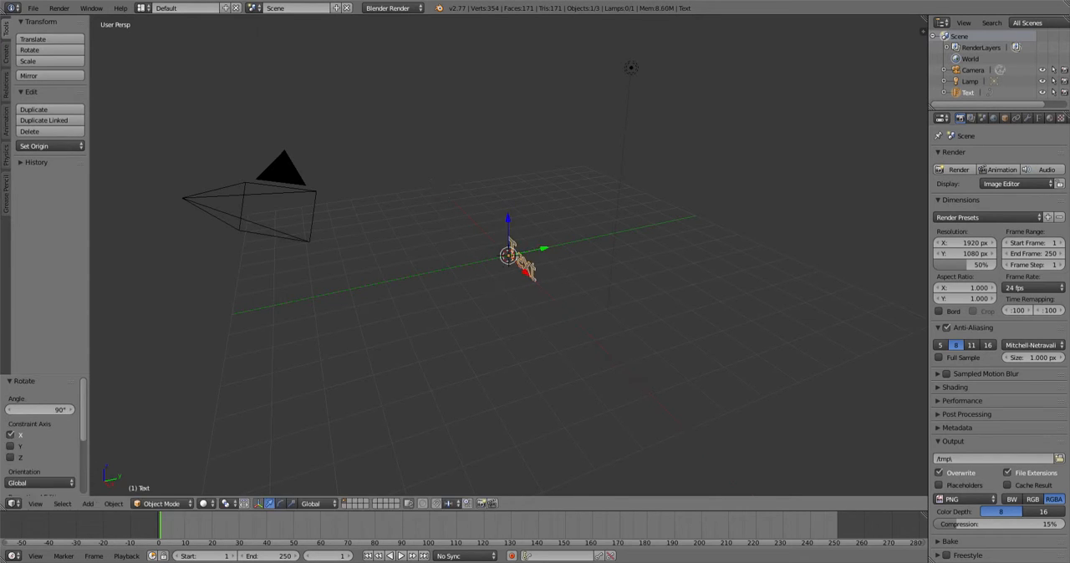
- Replace the text object's default content with the word Blender
middle_click_drag(493, 309, 578, 279)
scroll(535, 251, "up", 3)
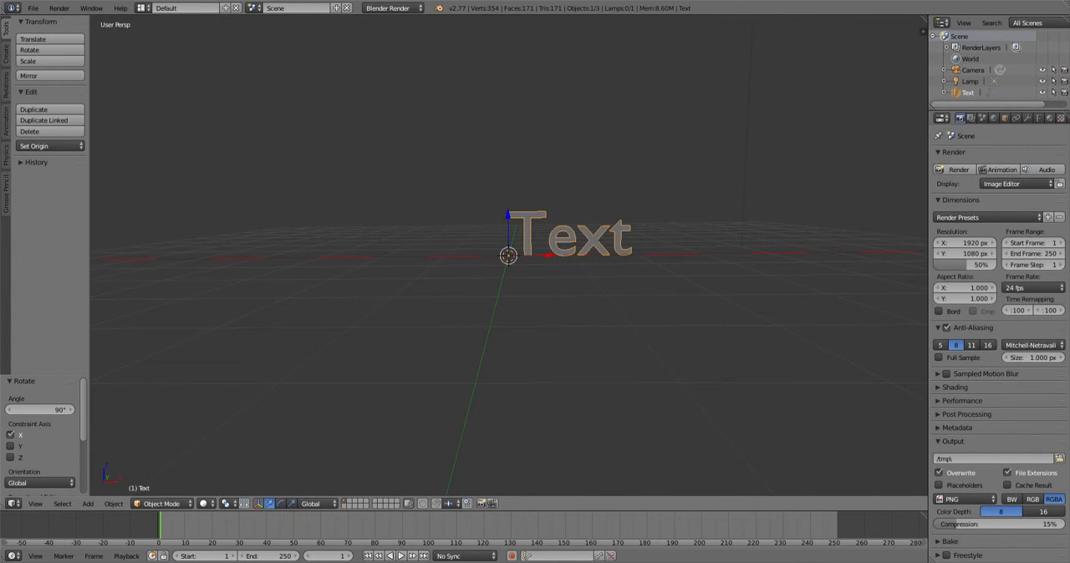
key("Tab")
key("BackSpace")
key("BackSpace")
key("BackSpace")
key("BackSpace")
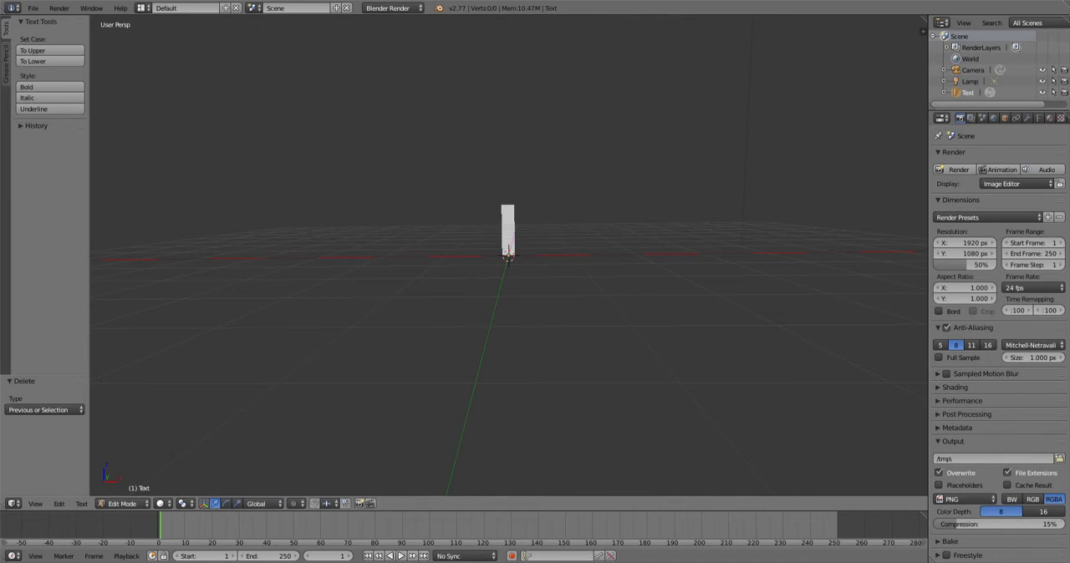
type("N")
key("BackSpace")
type("Blender")
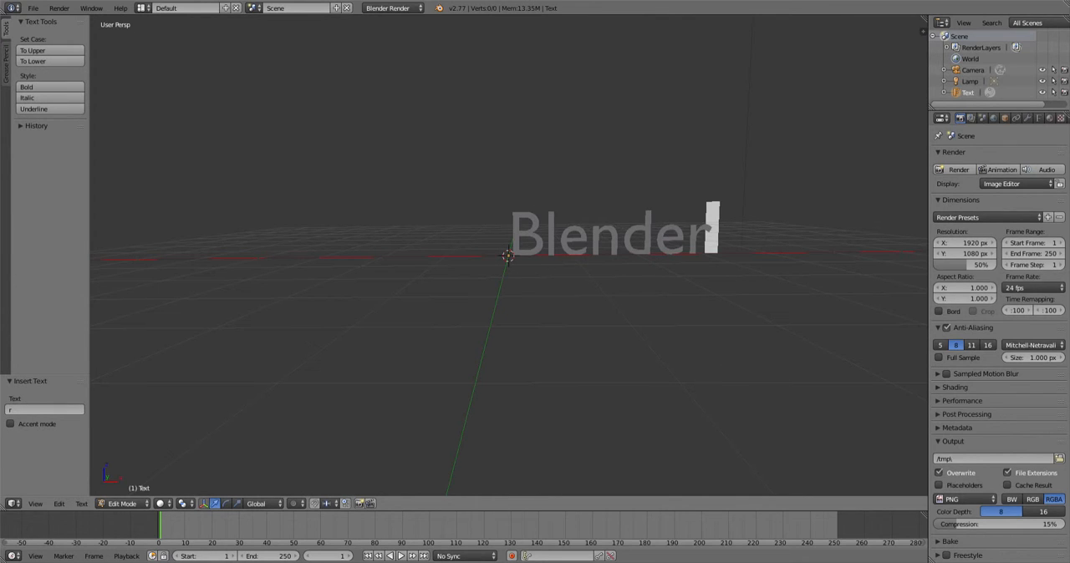
key("Tab")
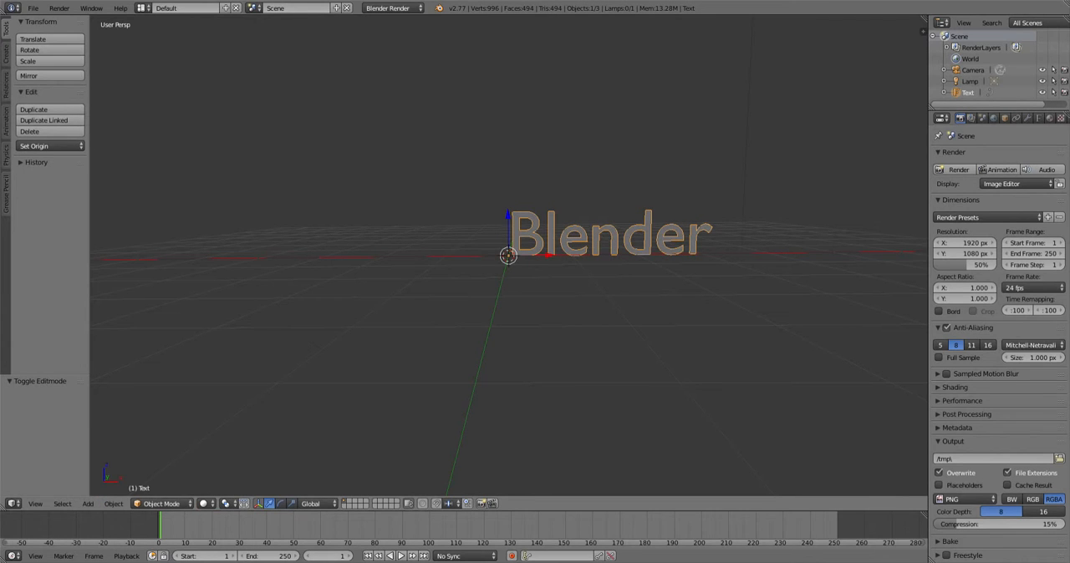
- Move the text about 1.5 units along negative X and about 0.2 units down along Z
key("g")
key("x")
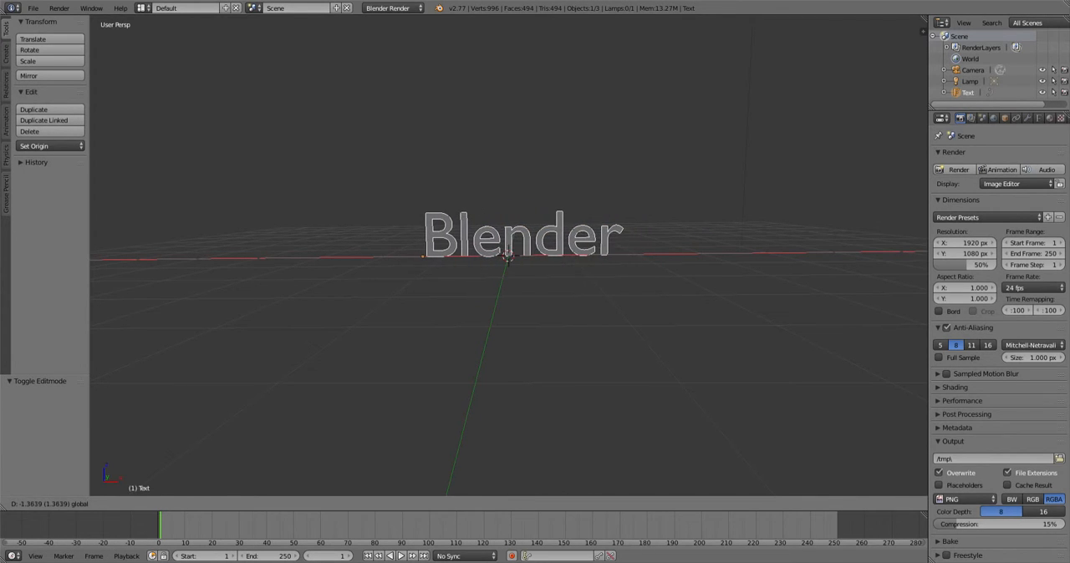
key("Return")
key("g")
key("z")
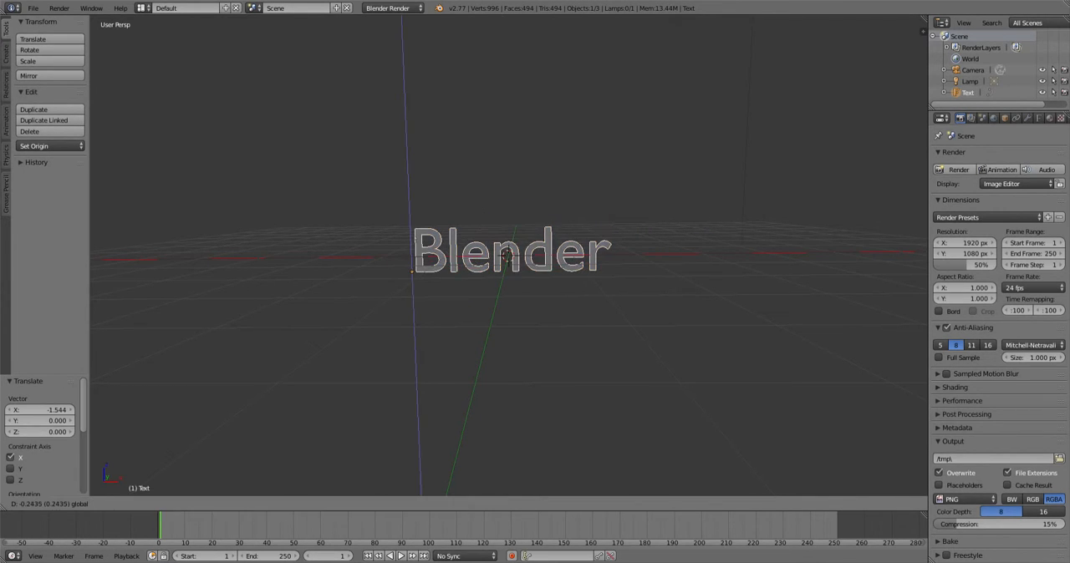
key("Return")
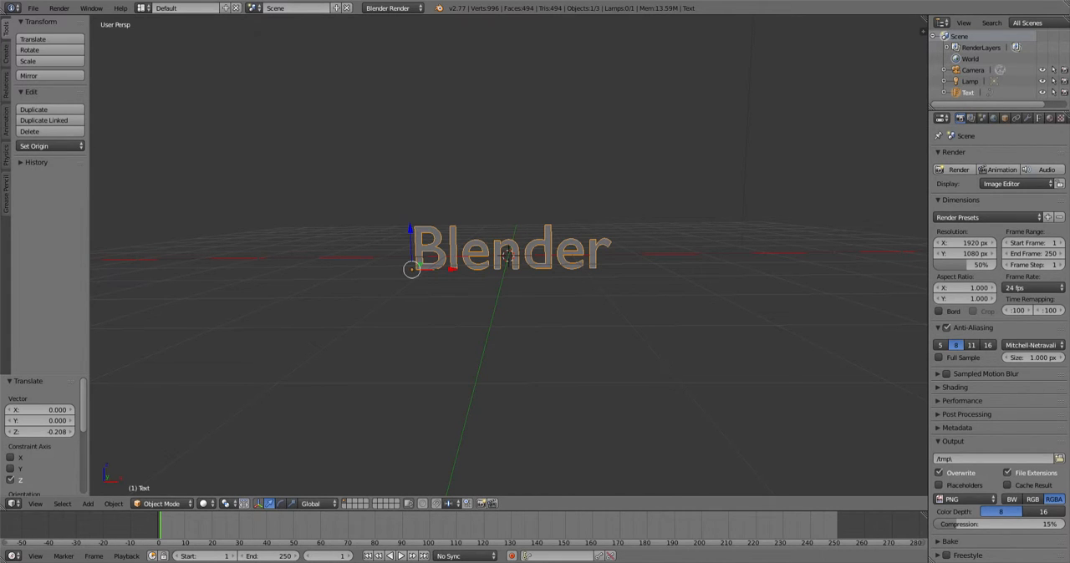
- Snap the 3D cursor back to the scene centre
left_click_drag(928, 196, 893, 196)
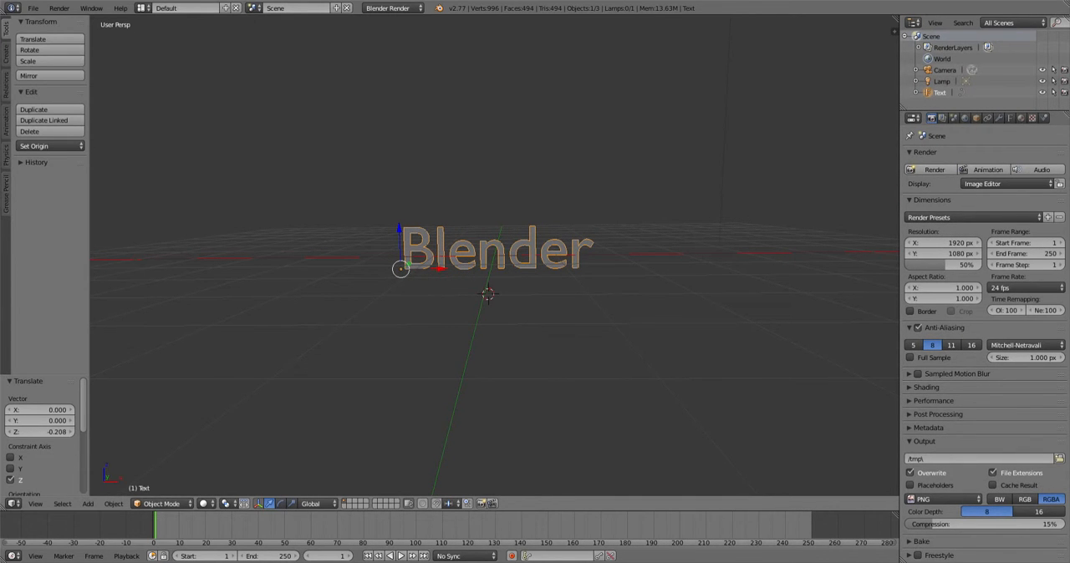
left_click(503, 291)
key("shift+s")
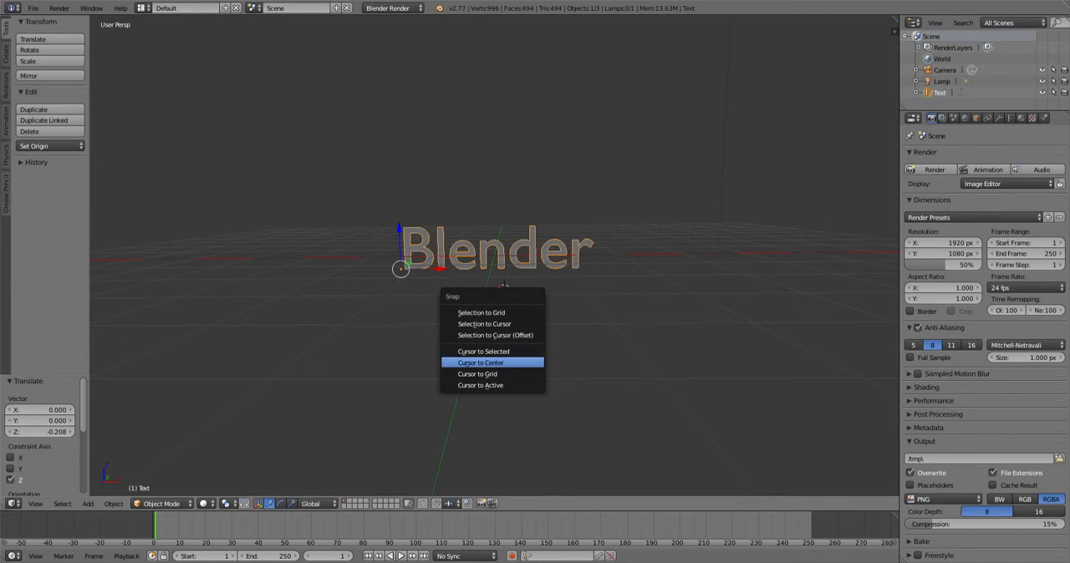
left_click(481, 363)
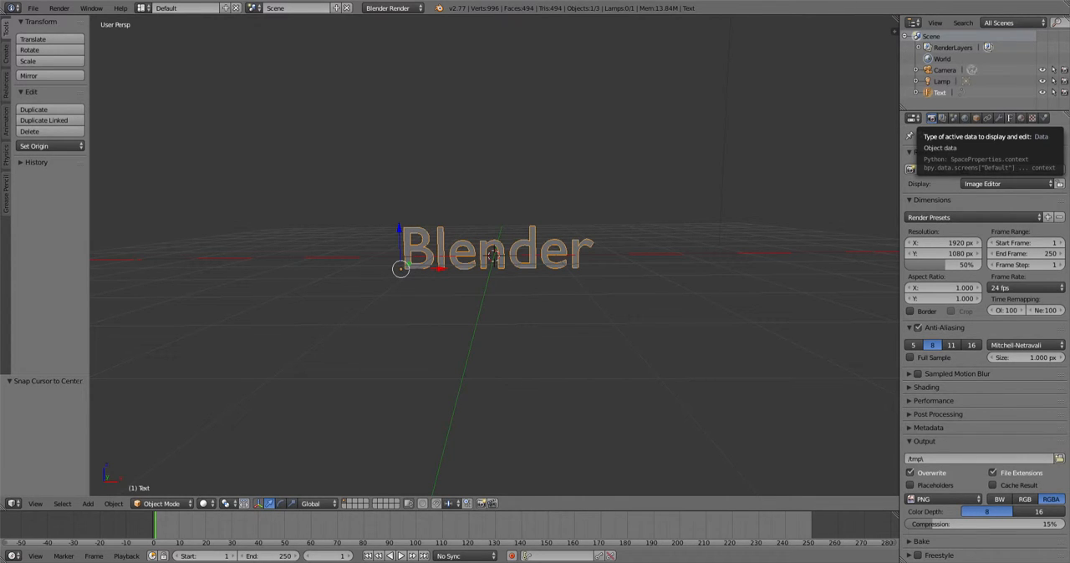
- In the text's data properties, set the extrude amount to 0.123
left_click(1010, 118)
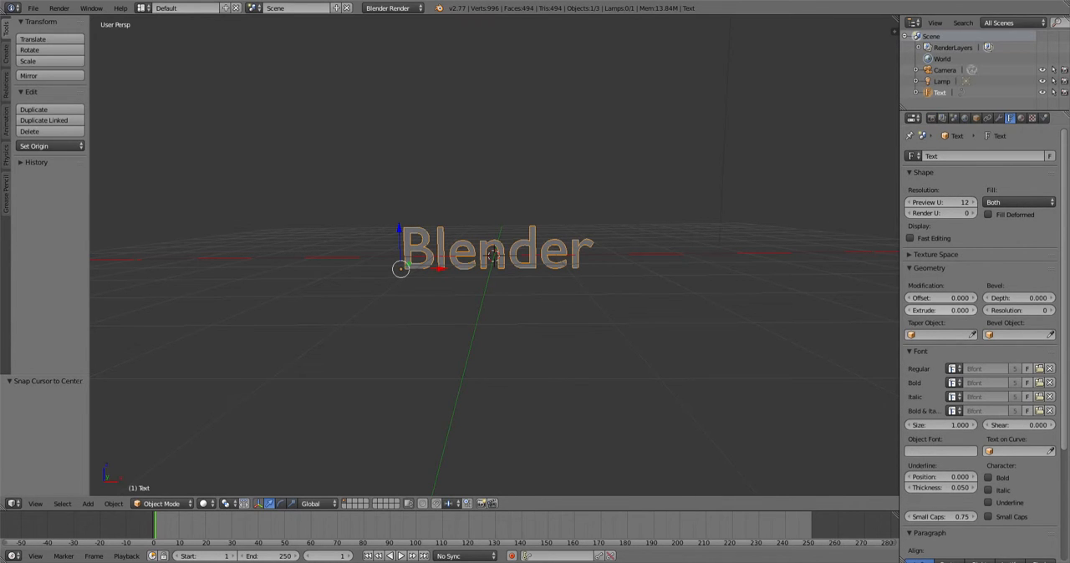
left_click(940, 310)
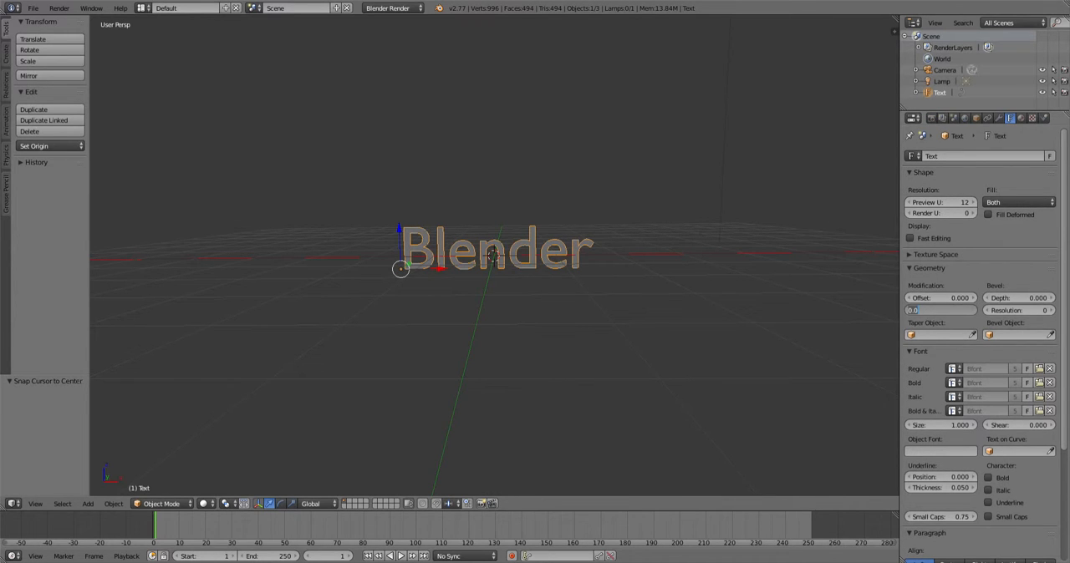
key("BackSpace")
key("Return")
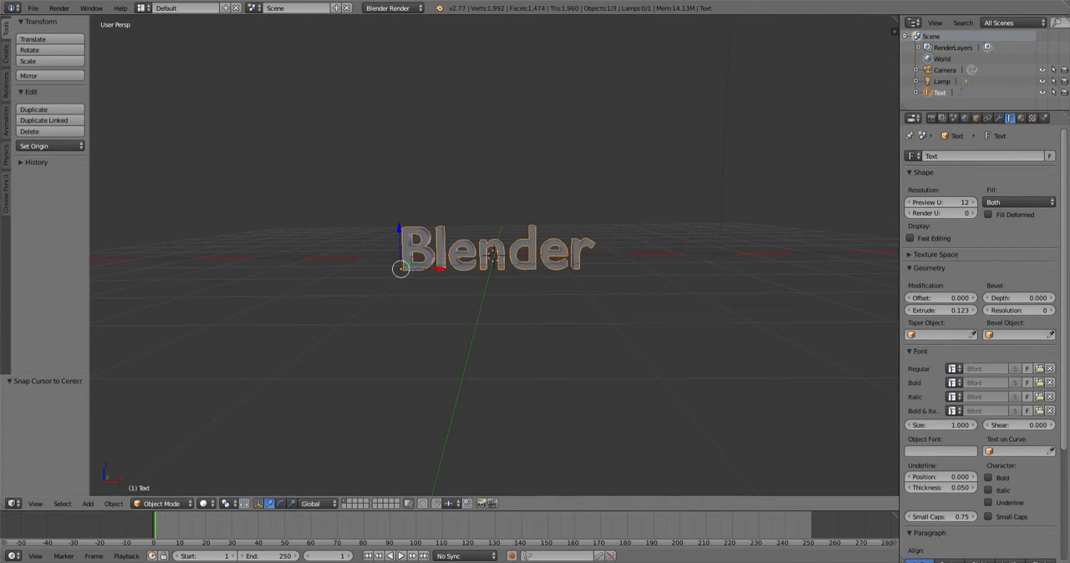
- Set the text's bevel depth to 0.03
middle_click_drag(692, 177, 584, 170)
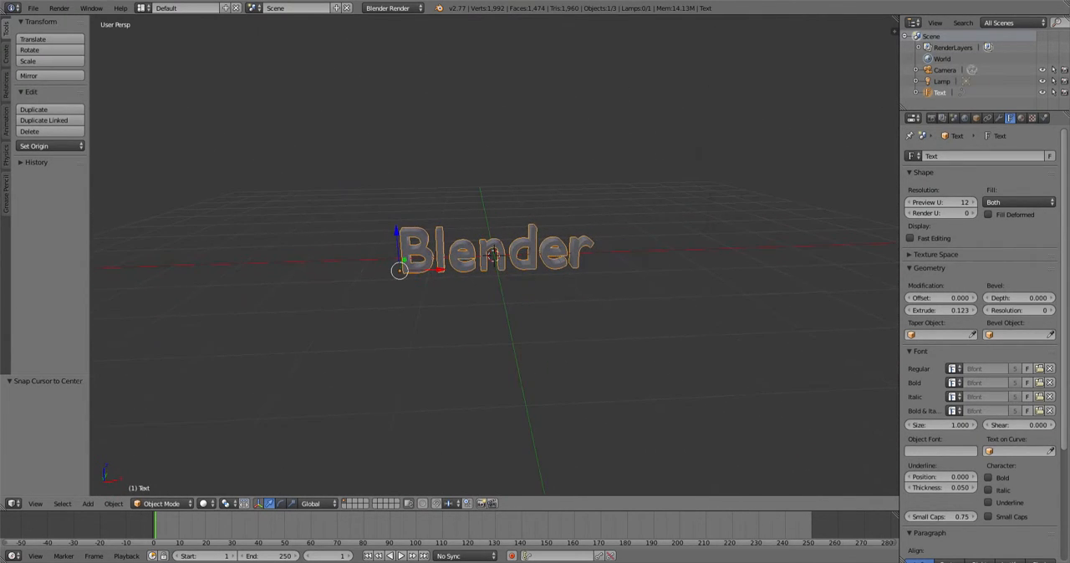
left_click(1018, 298)
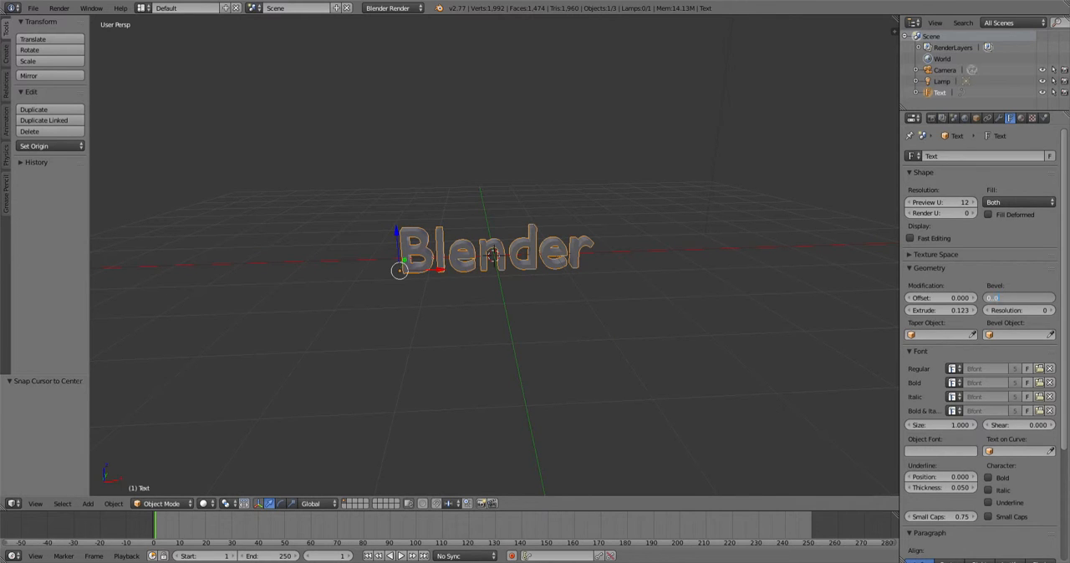
key("Return")
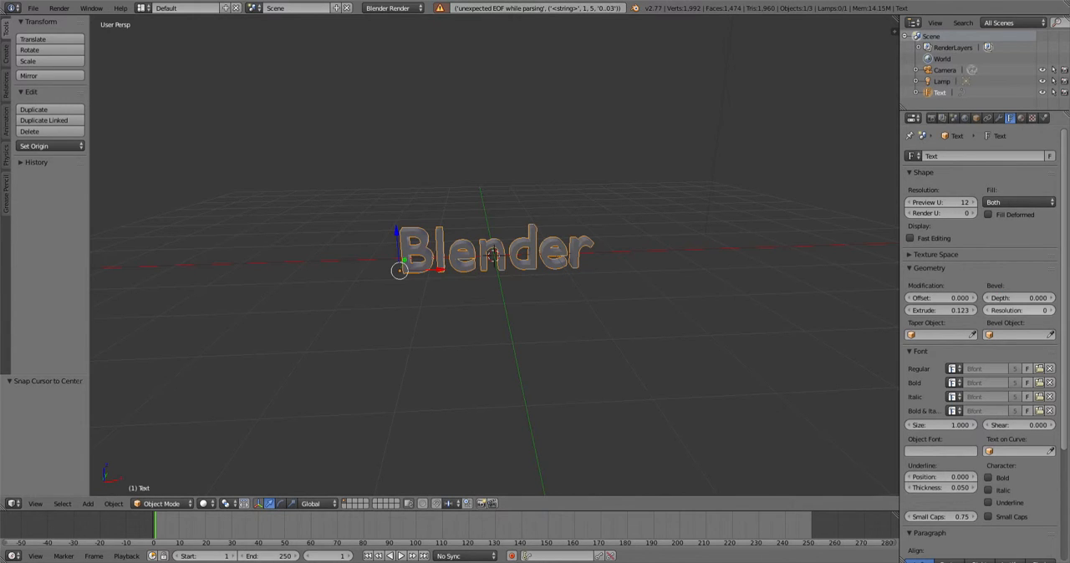
left_click(1018, 299)
key("BackSpace")
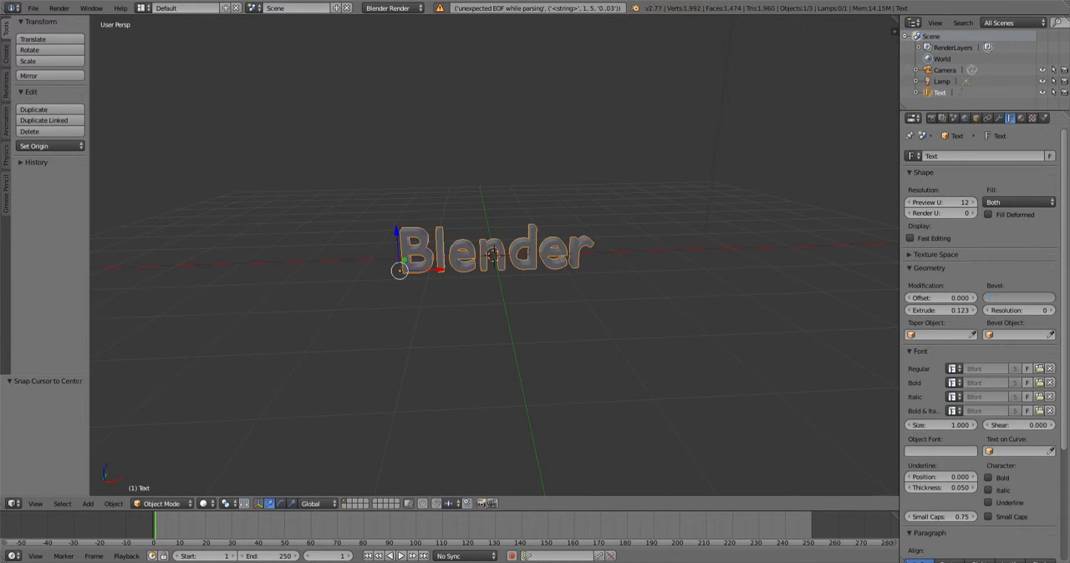
type("0.03")
key("Return")
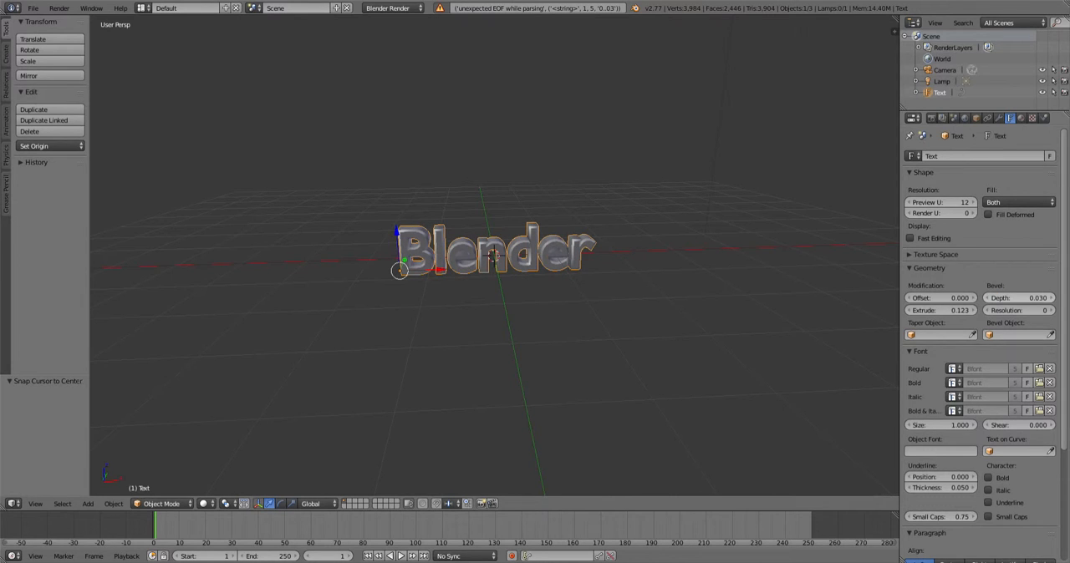
- Set the bevel depth to 0.02 and raise the bevel resolution to 5
left_click(1018, 299)
key("BackSpace")
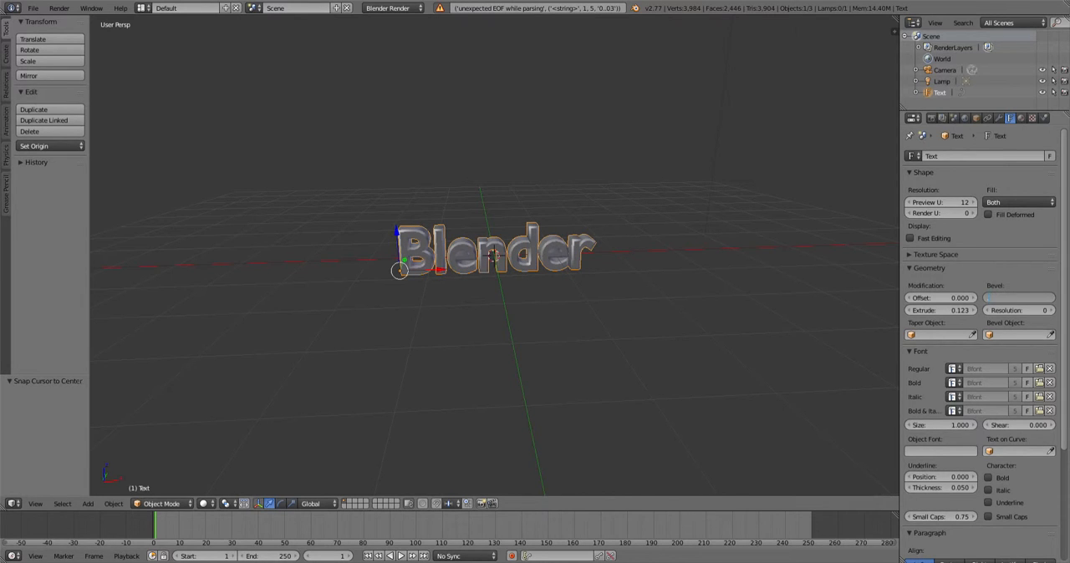
type("0.02")
key("Return")
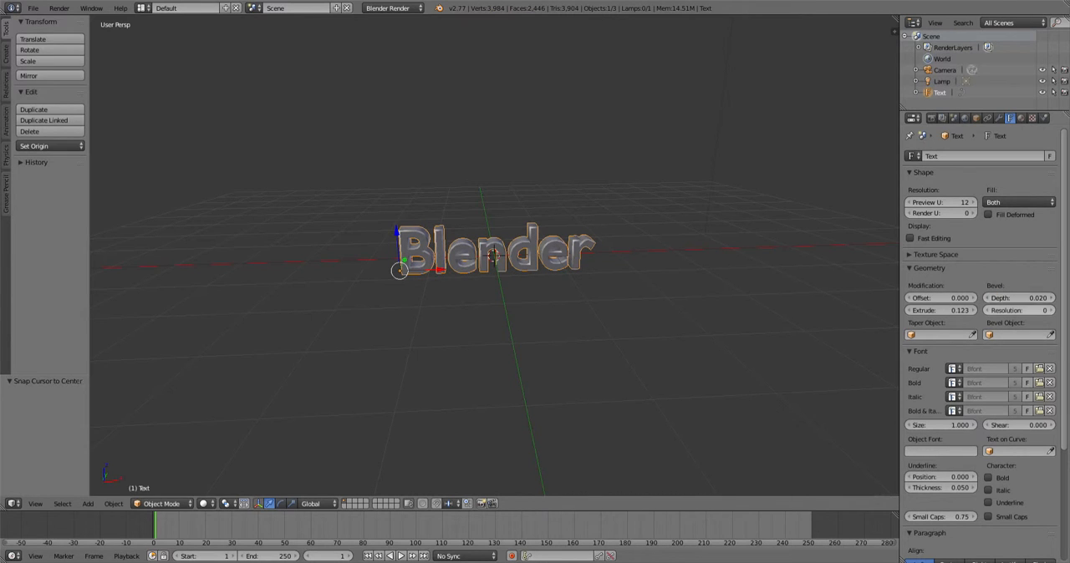
left_click(1051, 310)
left_click(1051, 310)
left_click(1052, 310)
left_click(1052, 310)
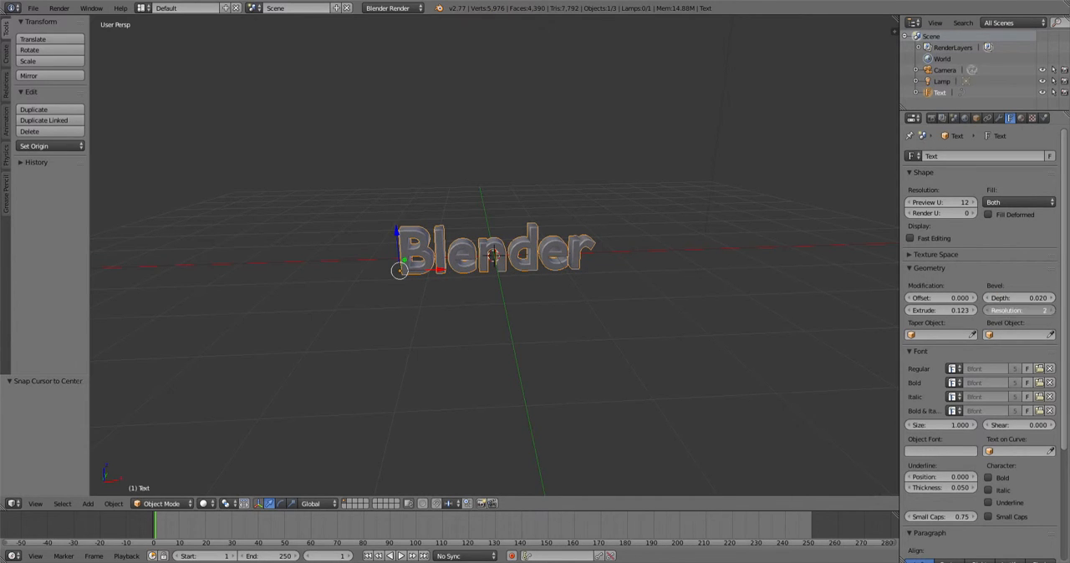
left_click(1052, 310)
- Orbit and zoom around the text to inspect the bevelled letters
middle_click_drag(577, 309, 642, 309)
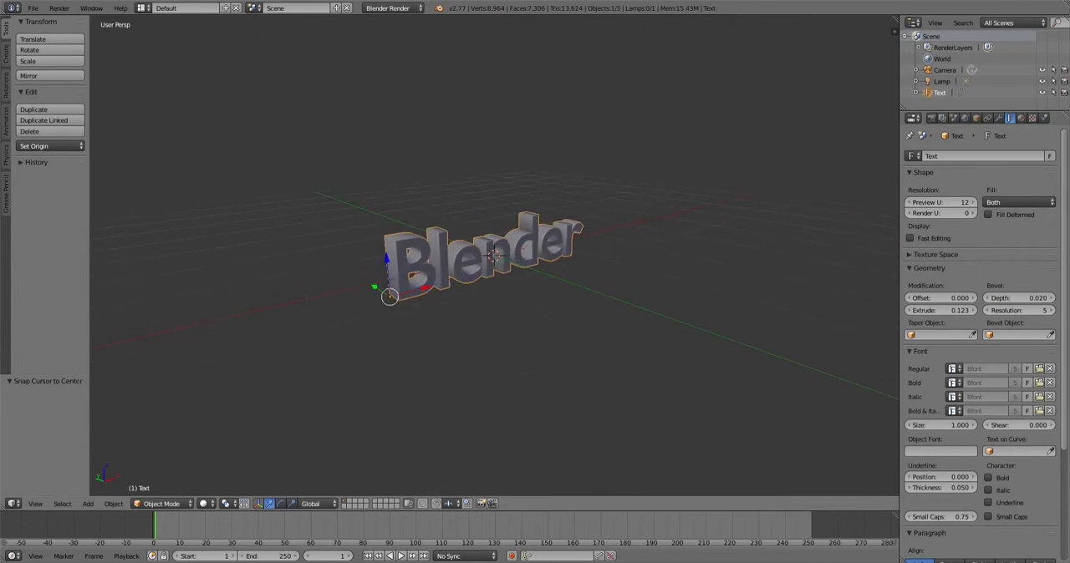
scroll(642, 309, "up", 2)
scroll(493, 255, "up", 4)
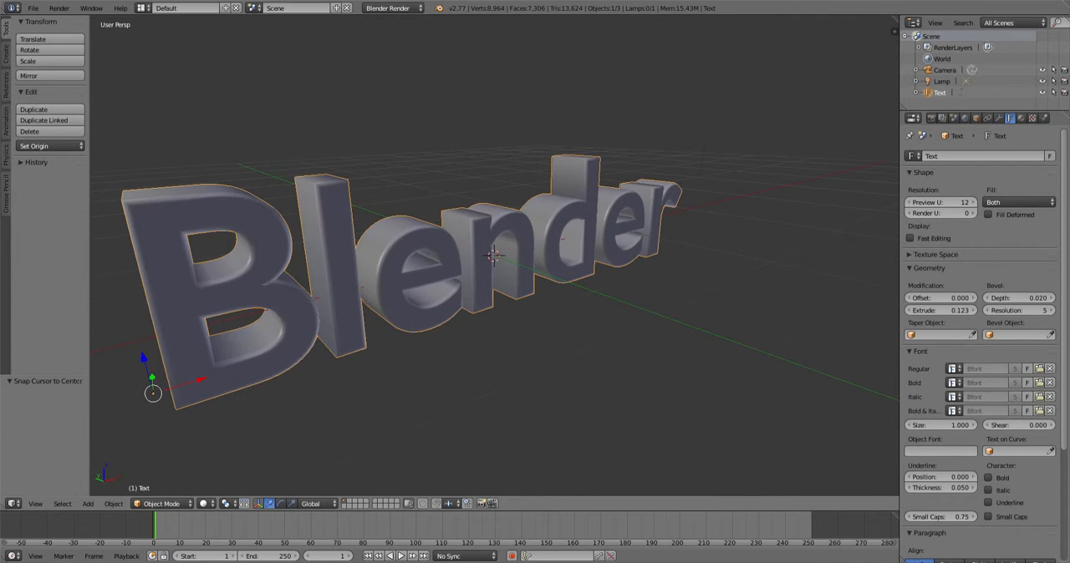
middle_click_drag(493, 292, 491, 257)
scroll(481, 300, "down", 3)
scroll(494, 255, "down", 6)
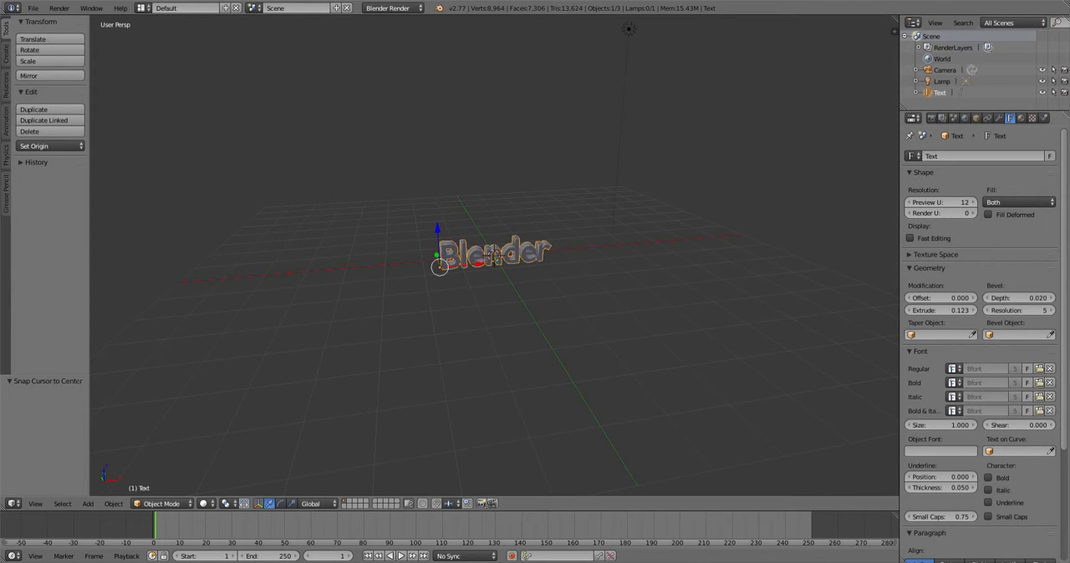
- Add a new material to the text and switch the render engine to Cycles Render
left_click(1021, 117)
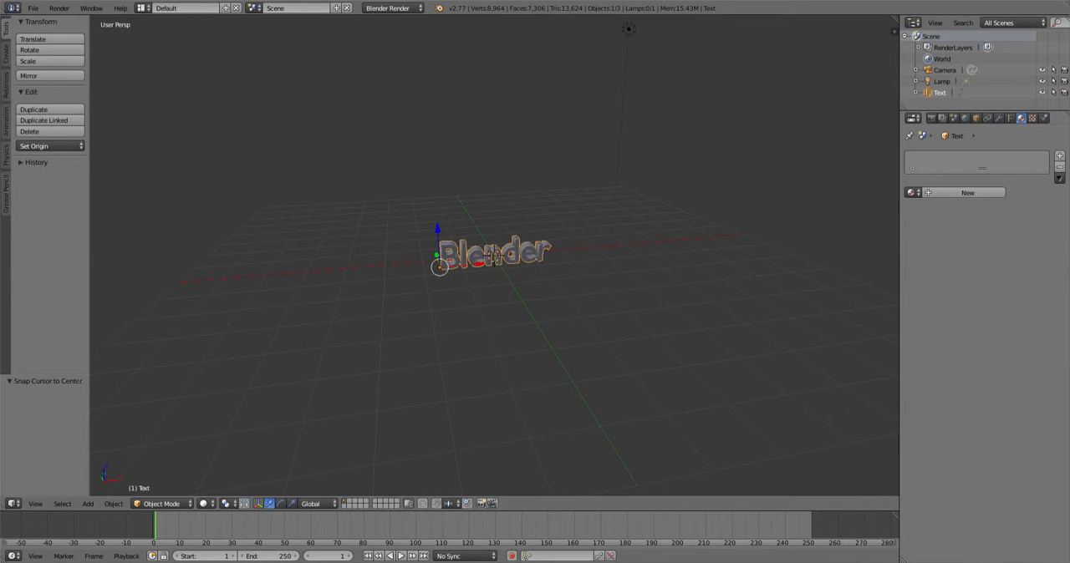
left_click(967, 192)
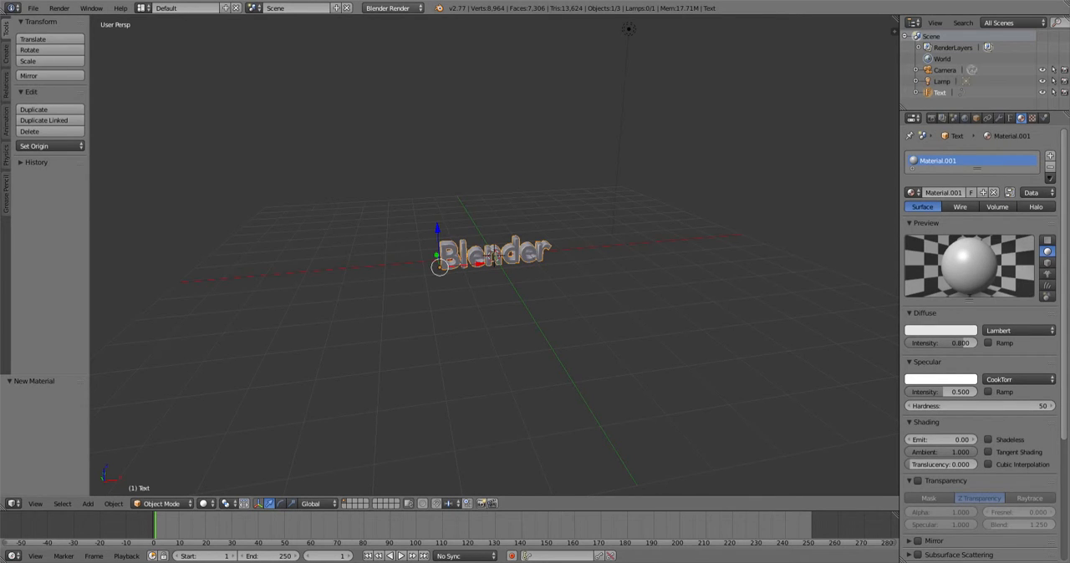
left_click(391, 7)
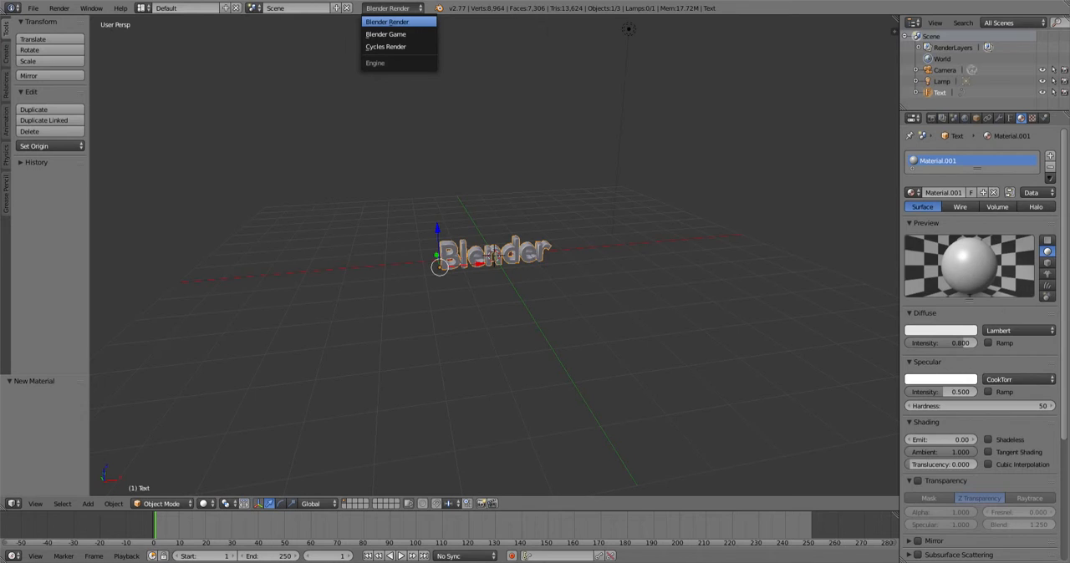
left_click(386, 46)
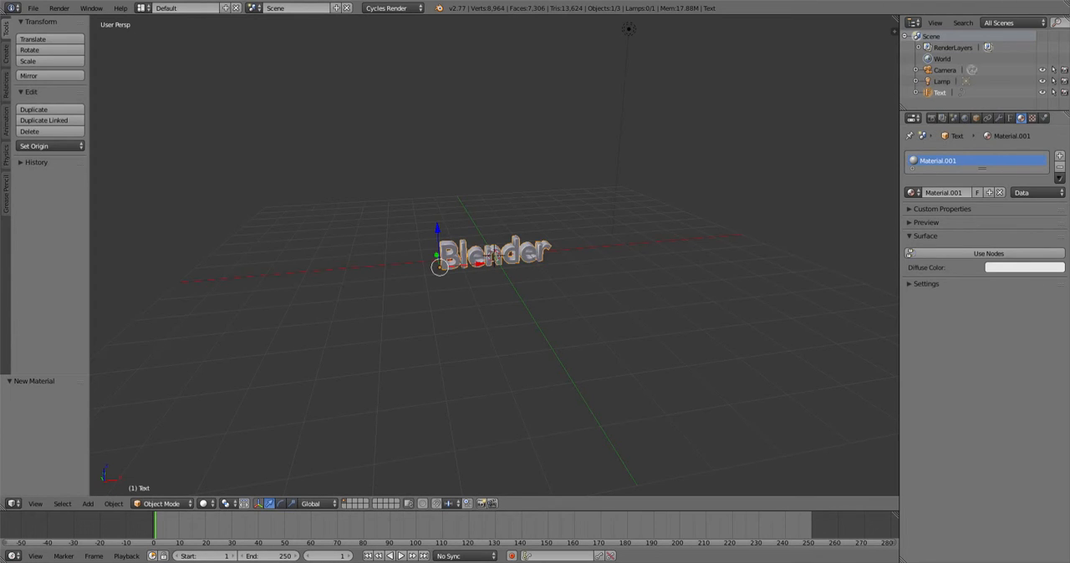
left_click(1024, 267)
left_click(988, 253)
left_click(1013, 253)
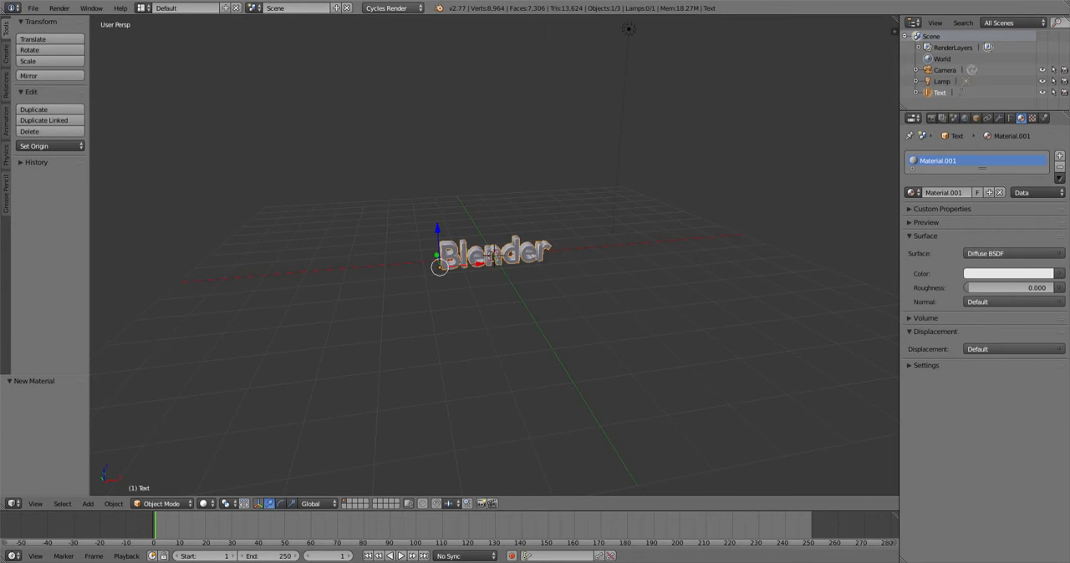
- Switch the render engine to Blender Render and replace the text's material slot with a new material
left_click(393, 8)
left_click(387, 21)
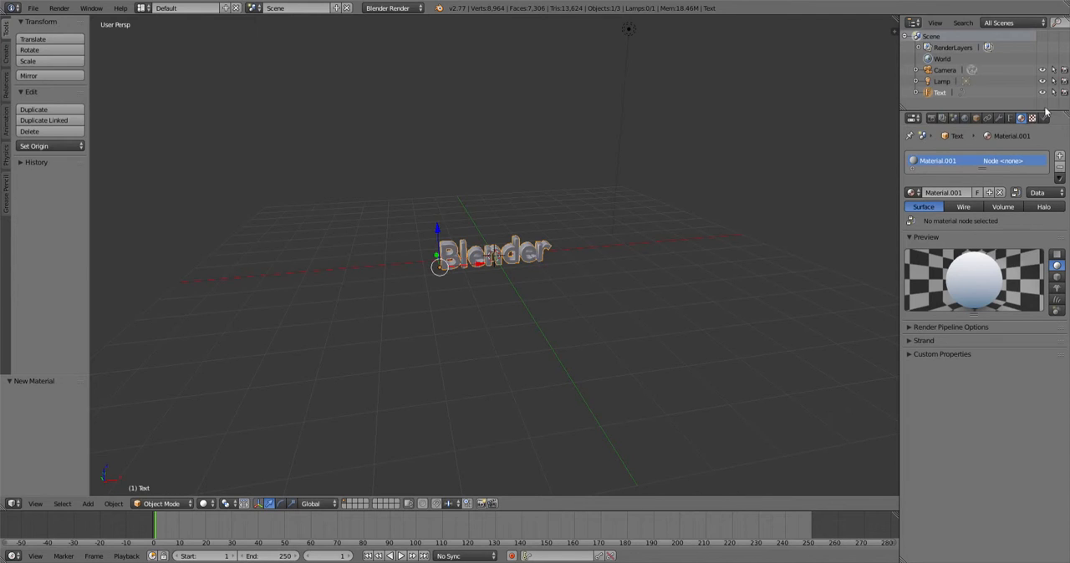
left_click(999, 192)
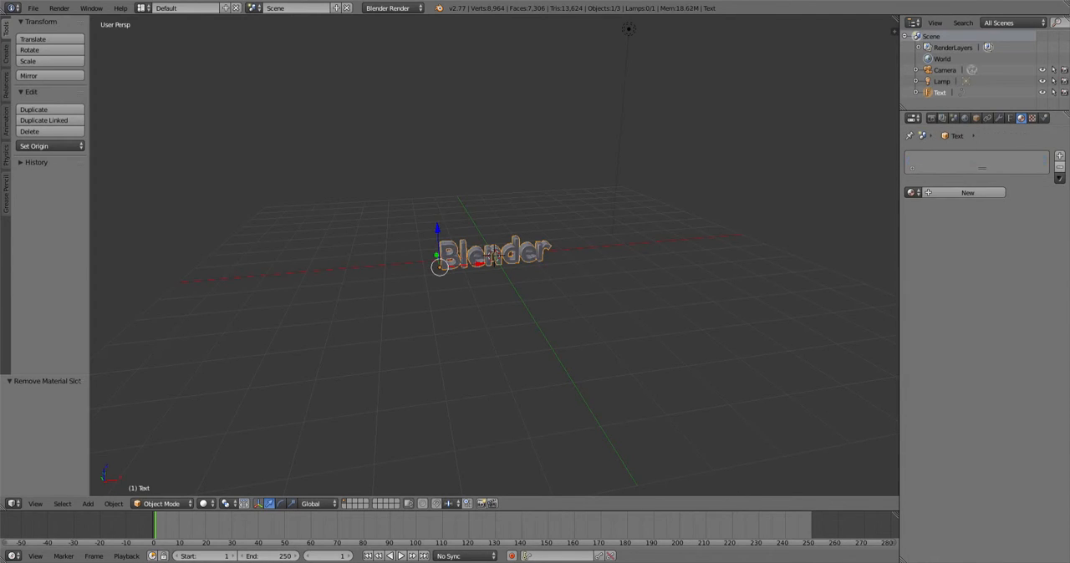
left_click(966, 193)
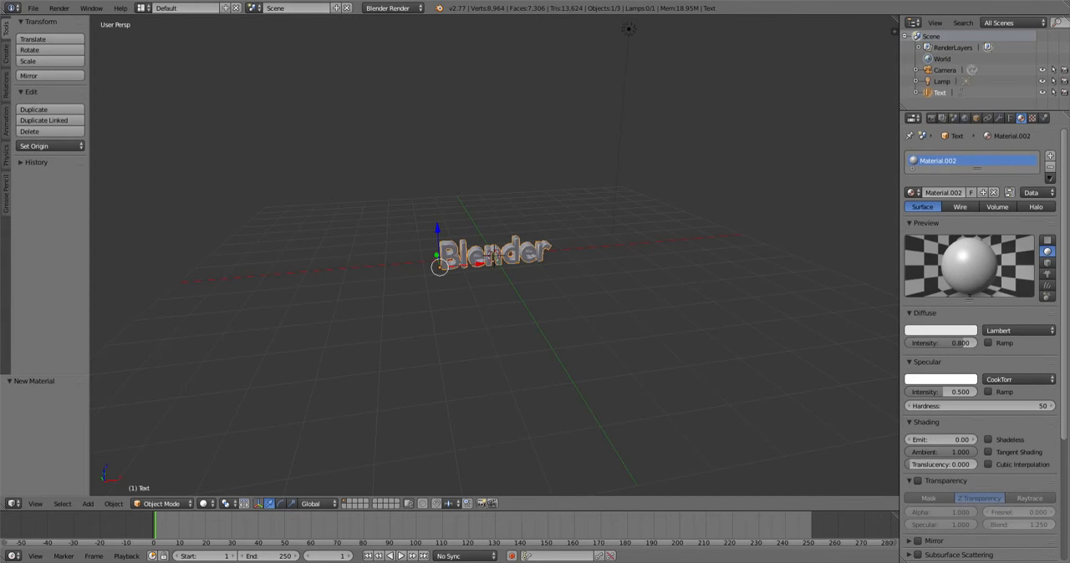
- Set the material's diffuse colour to orange
left_click(940, 330)
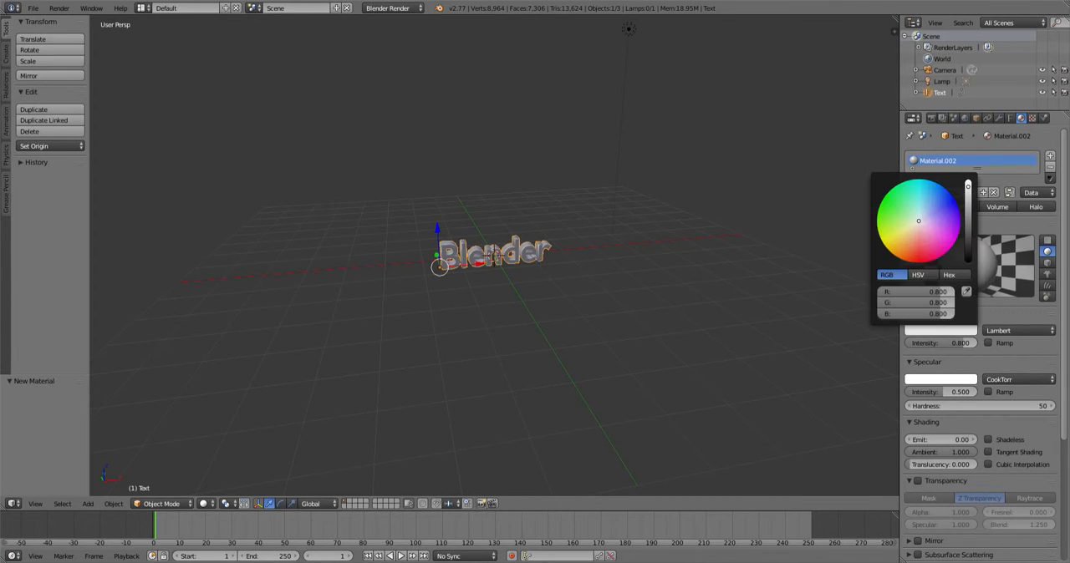
left_click(924, 238)
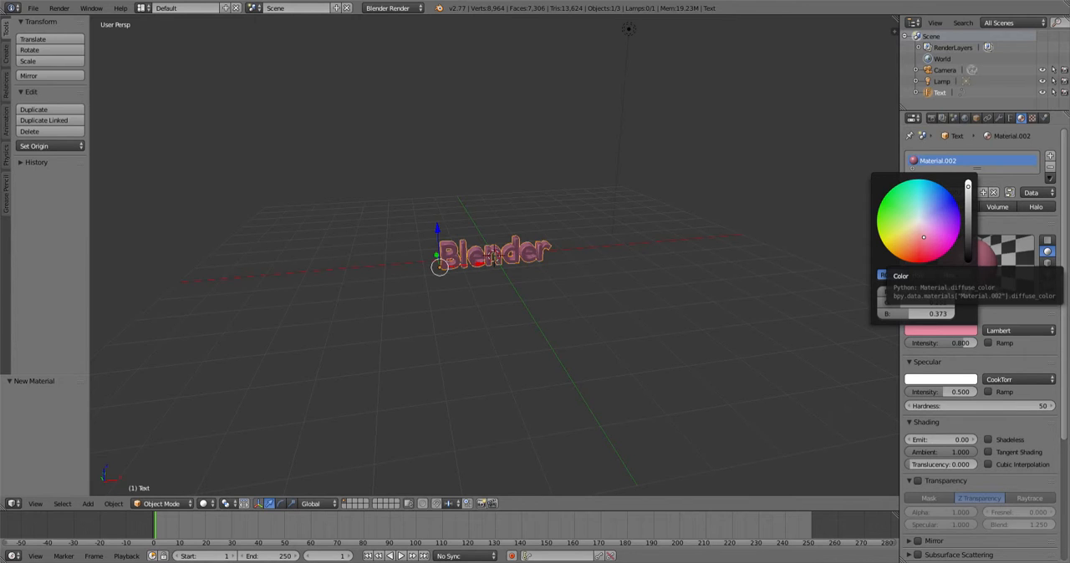
mouse_move(924, 238)
left_mouse_down()
mouse_move(918, 261)
mouse_move(913, 247)
mouse_move(901, 250)
left_mouse_up()
left_click(949, 275)
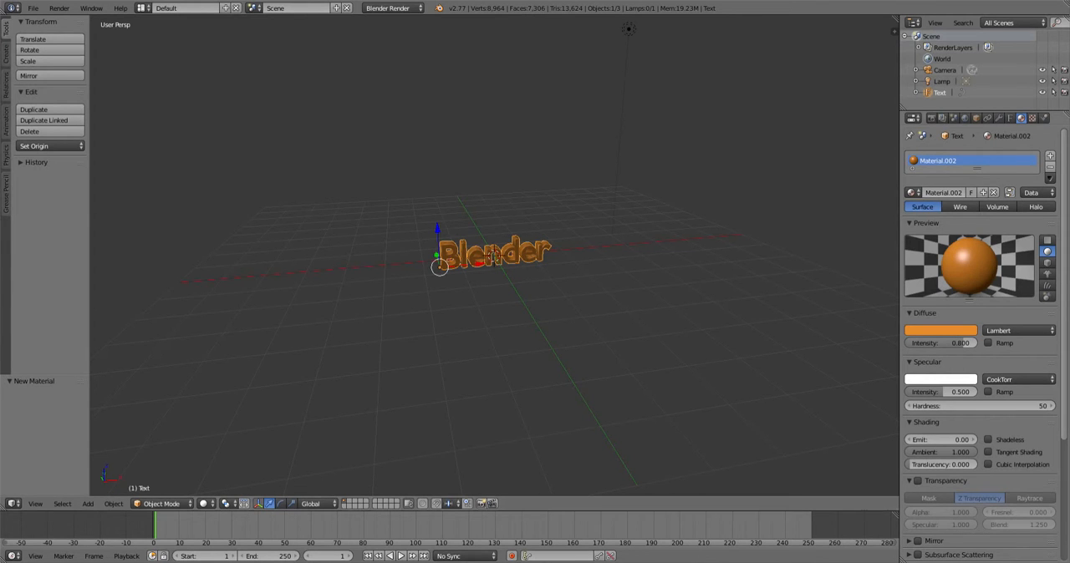
- Orbit and zoom around the coloured text and look through the camera view
mouse_move(494, 267)
middle_mouse_down()
mouse_move(516, 266)
mouse_move(459, 241)
mouse_move(502, 249)
middle_mouse_up()
scroll(500, 256, "up", 2)
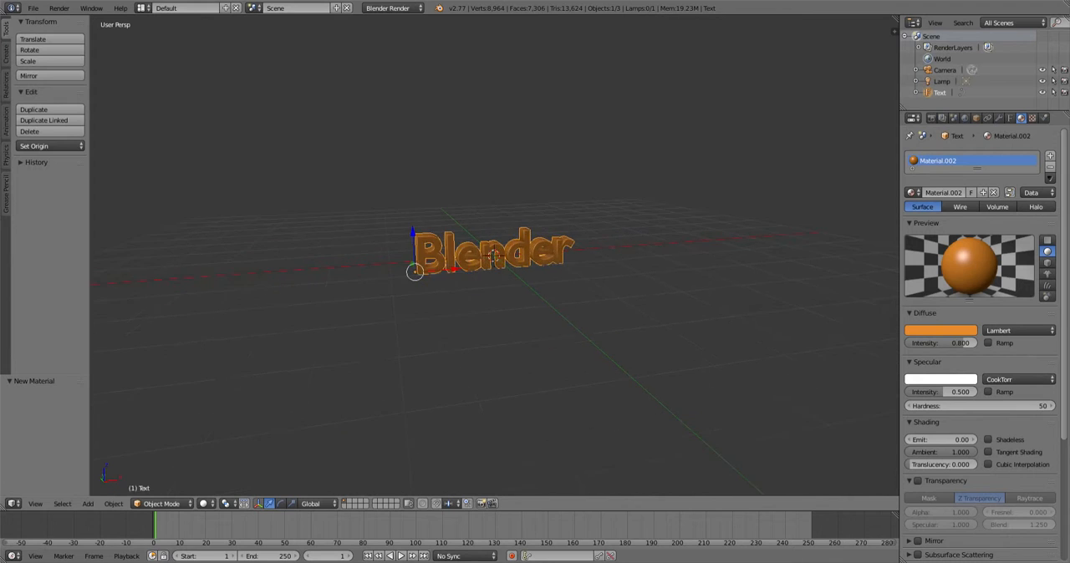
scroll(499, 256, "down", 5)
scroll(500, 255, "up", 1)
scroll(493, 260, "up", 2)
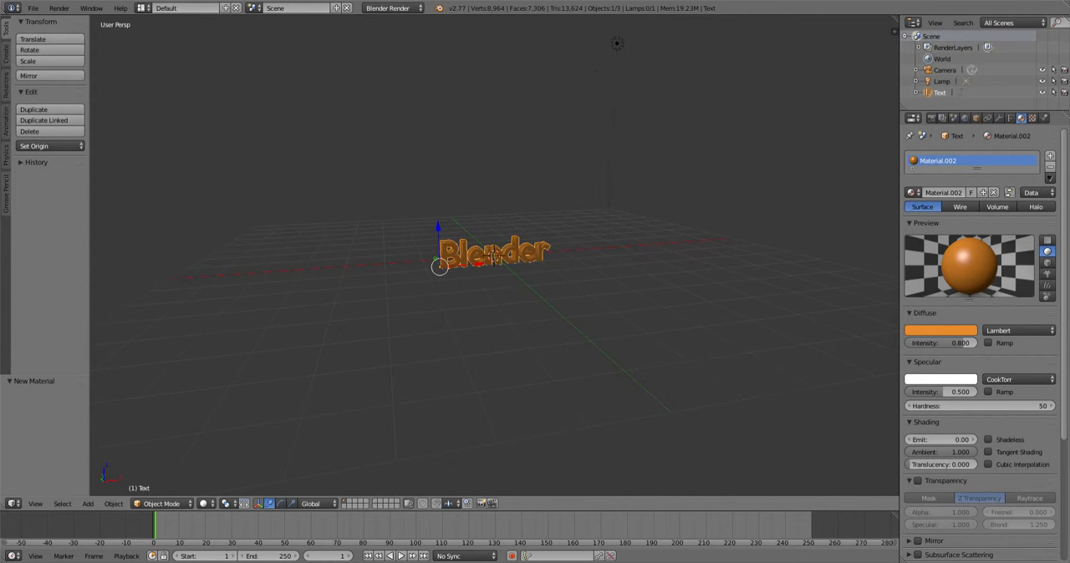
key("KP_0")
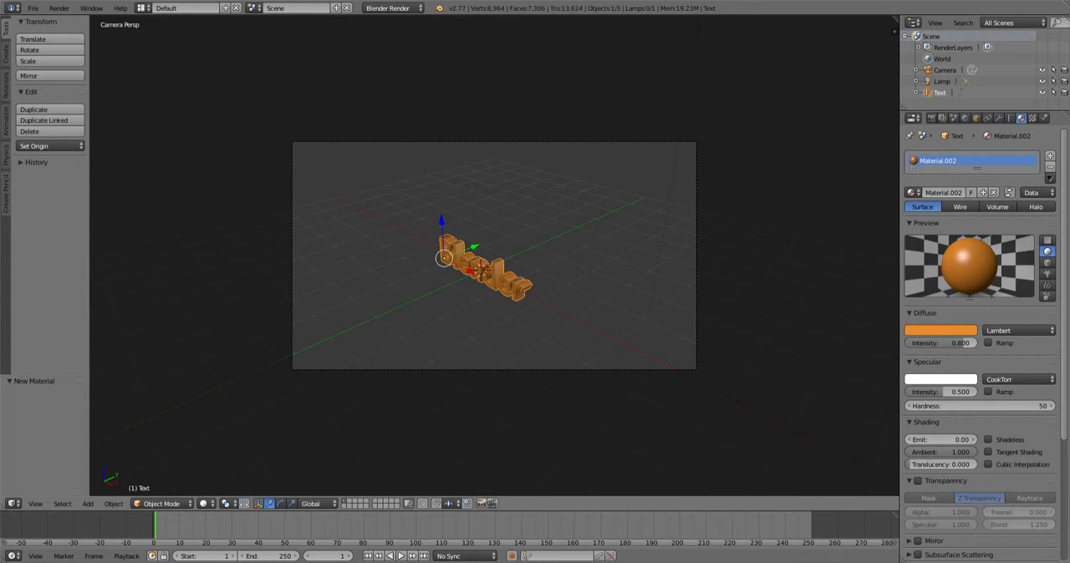
scroll(494, 256, "up", 3)
scroll(494, 255, "up", 1)
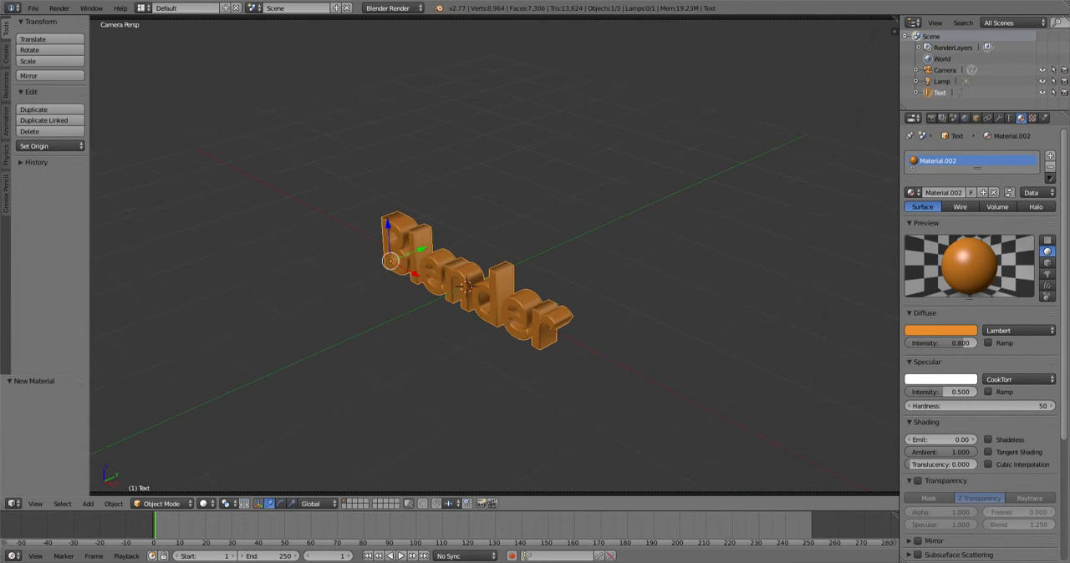
scroll(494, 256, "down", 1)
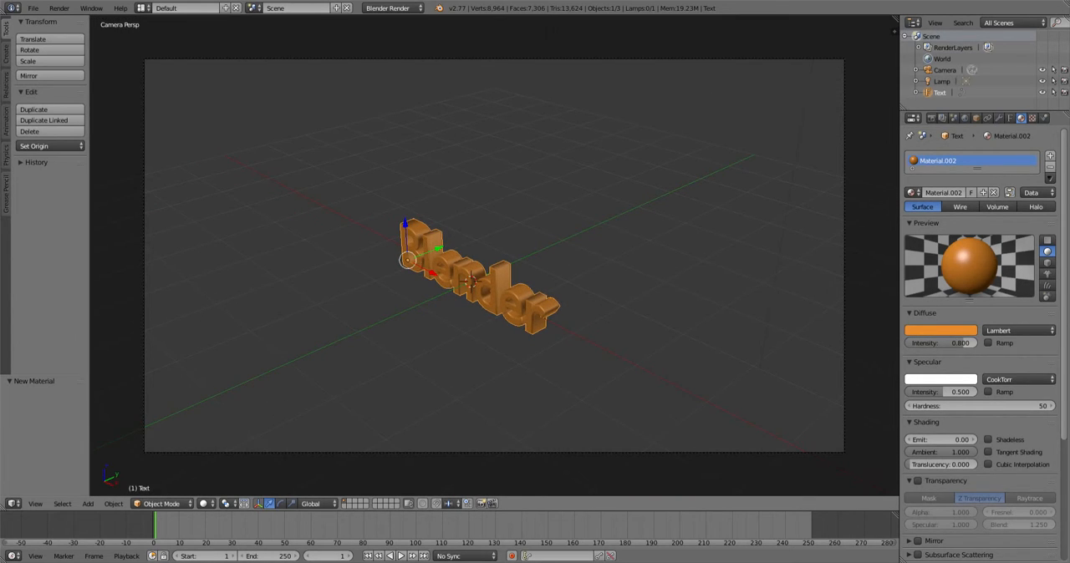
- Enable Lock Camera to View and move the camera so it faces the text front-on
key("n")
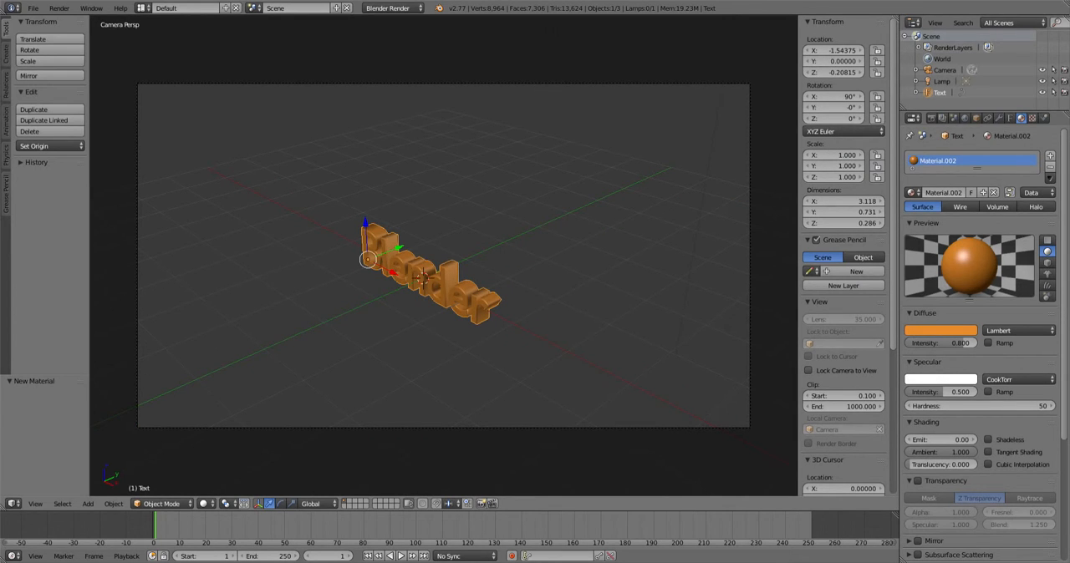
left_click(809, 371)
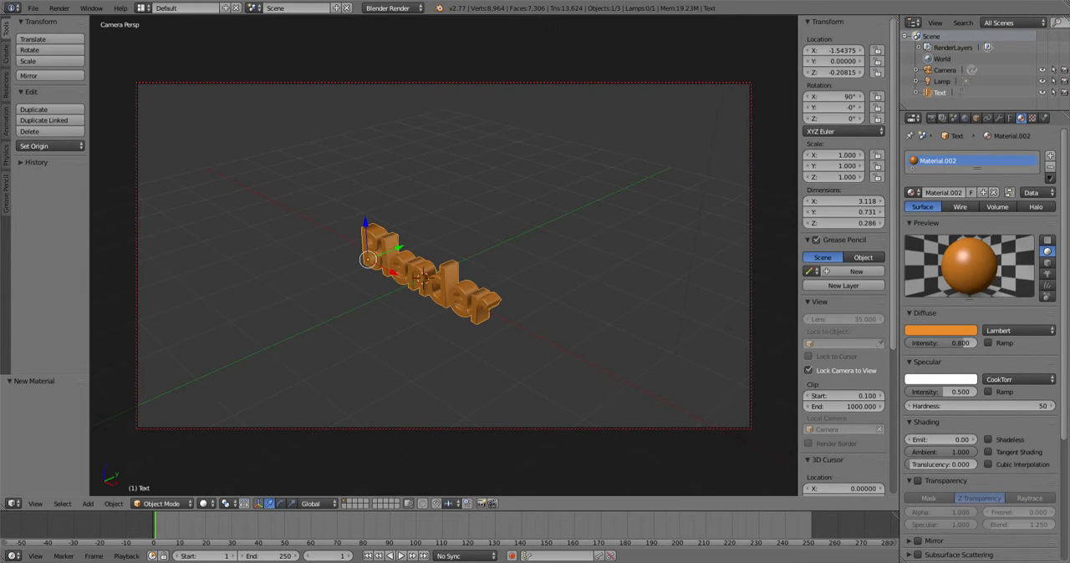
key("n")
middle_click_drag(495, 276, 571, 279)
scroll(493, 268, "up", 3)
scroll(494, 268, "down", 4)
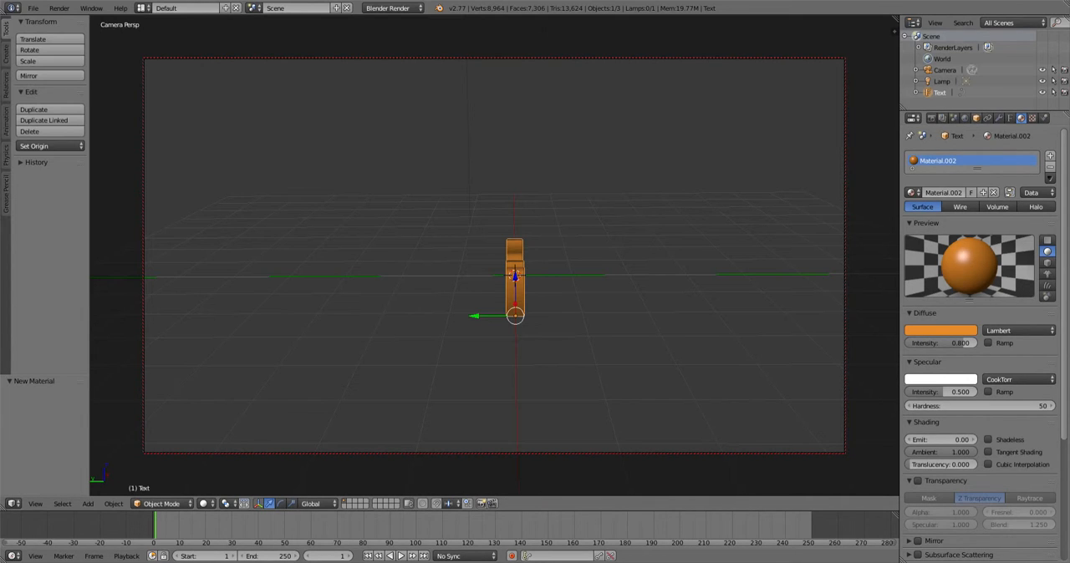
- Insert keyframes for the text's location and rotation in the object properties
left_click(976, 118)
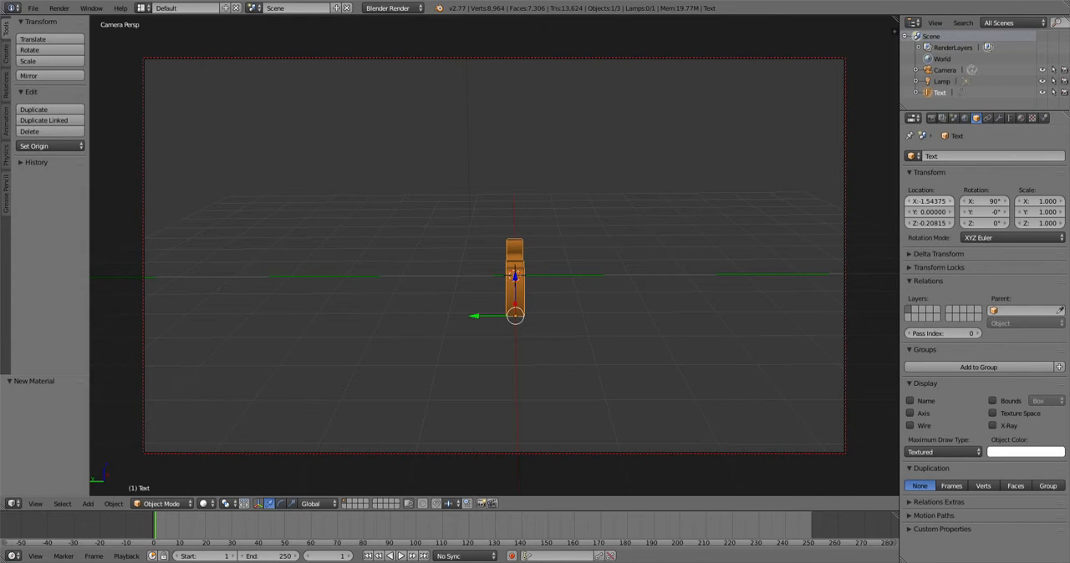
key("i")
key("i")
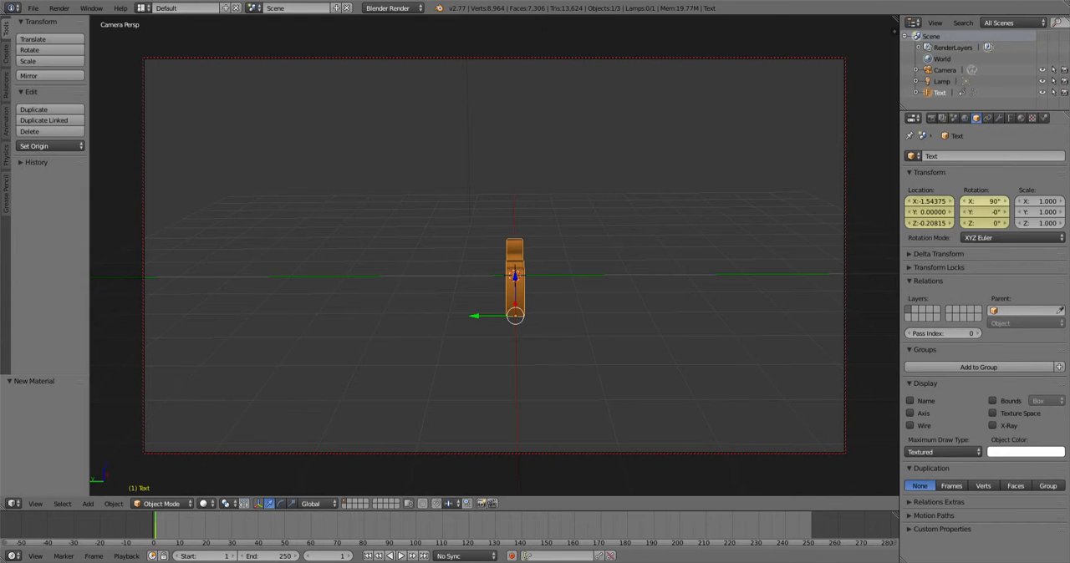
right_click(929, 202)
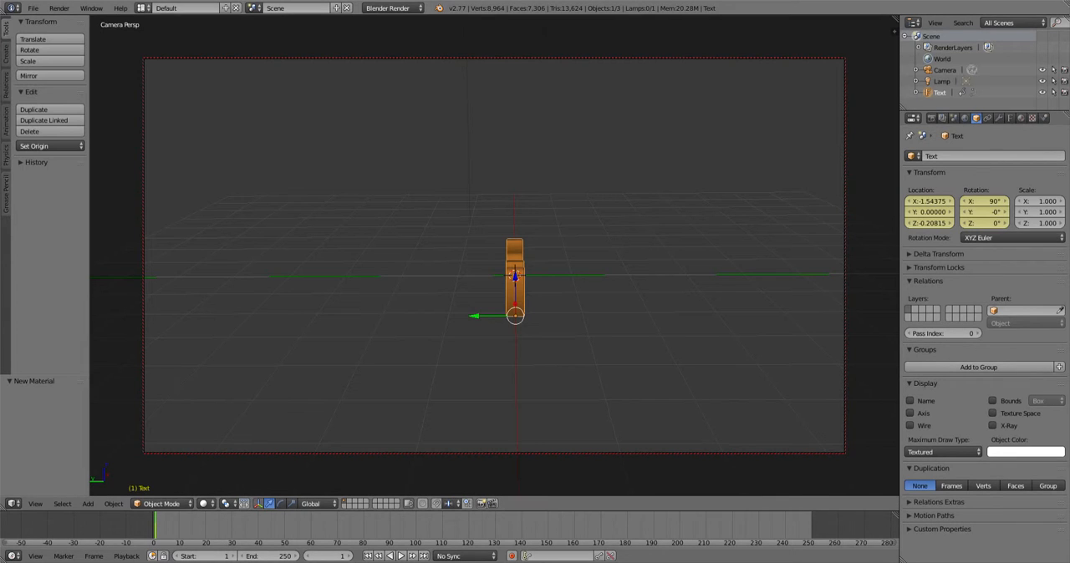
- Switch to the Video Editing layout and add the AWOLNATION - Sail mp3 from Blender MP3 Files as a sound strip
left_click(143, 8)
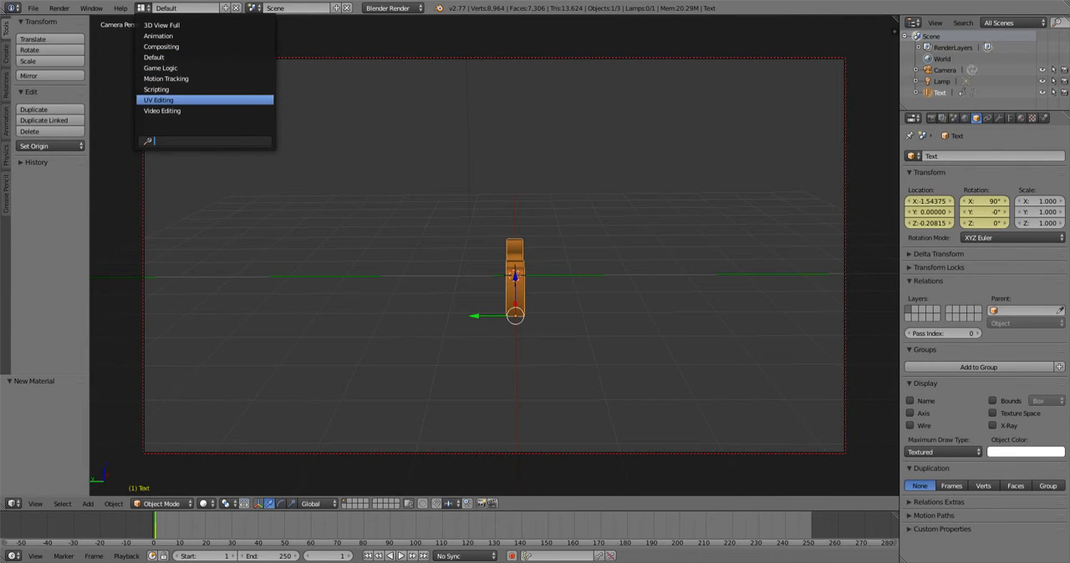
left_click(167, 110)
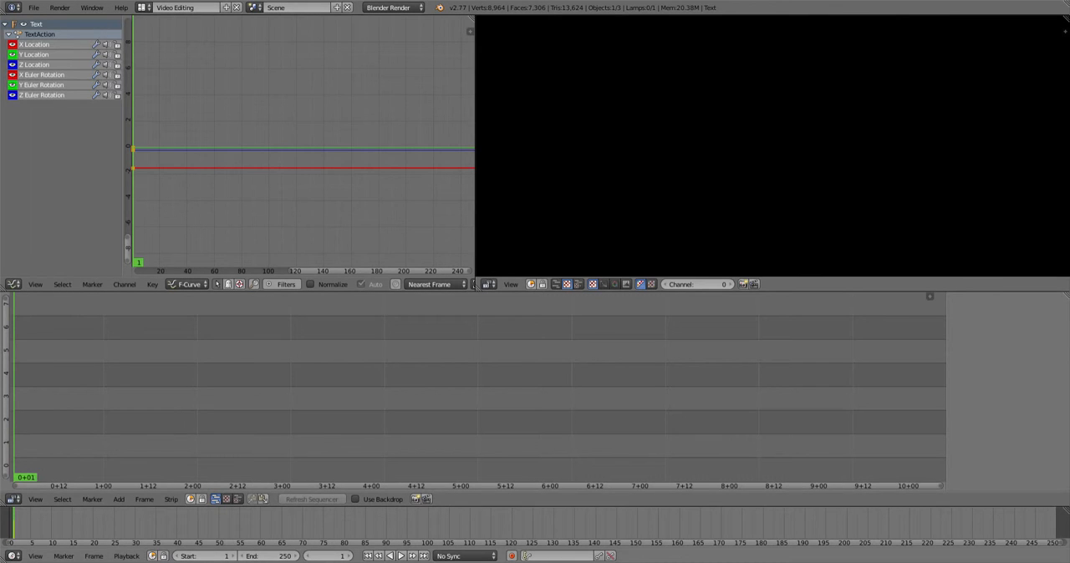
left_click(119, 500)
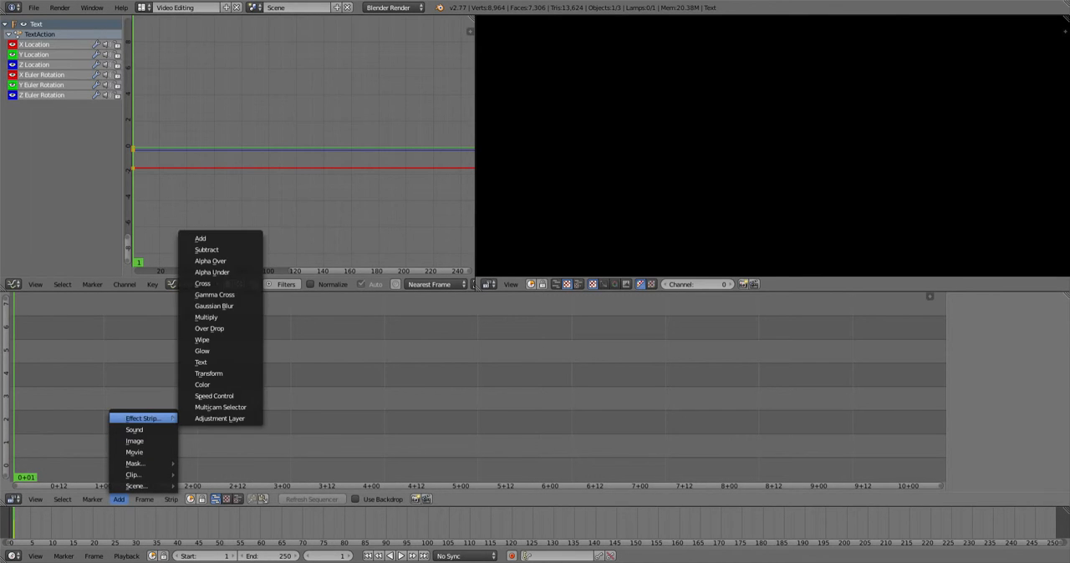
left_click(134, 430)
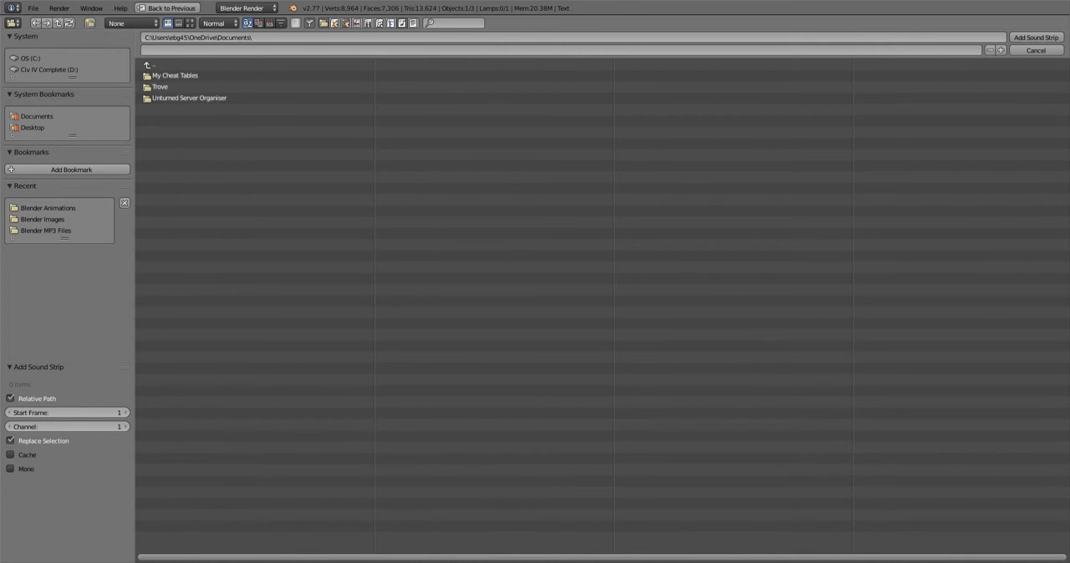
left_click(33, 128)
left_click(176, 98)
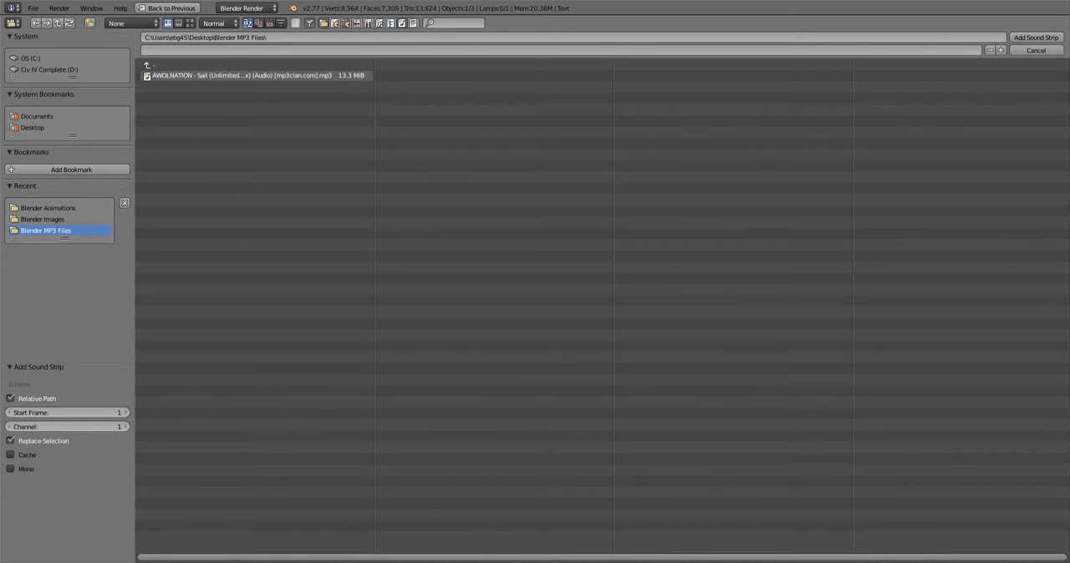
double_click(251, 75)
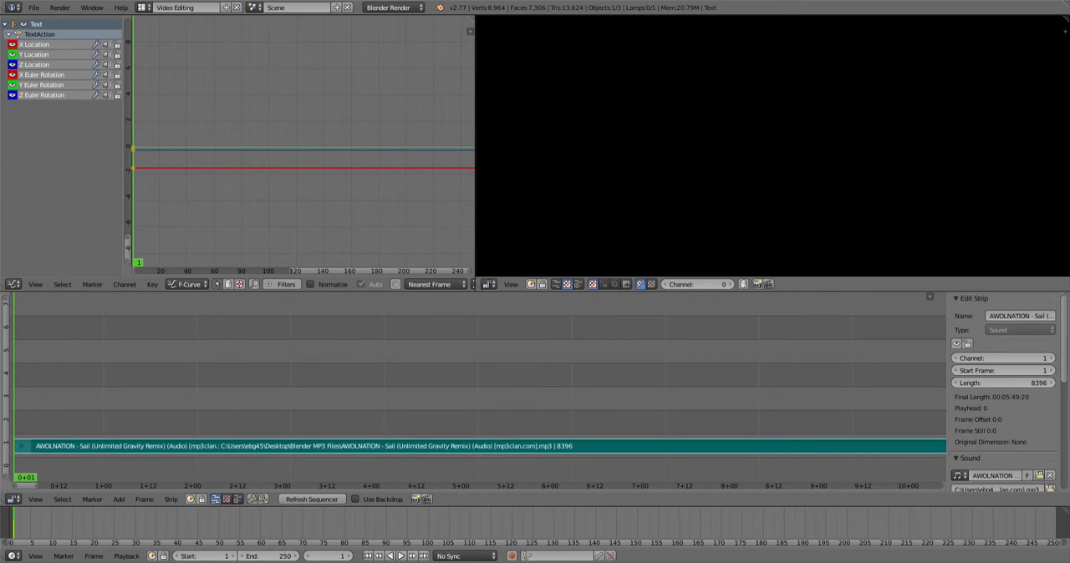
- Preview the audio and slide the sound strip earlier so it starts at frame -2370
key("alt+a")
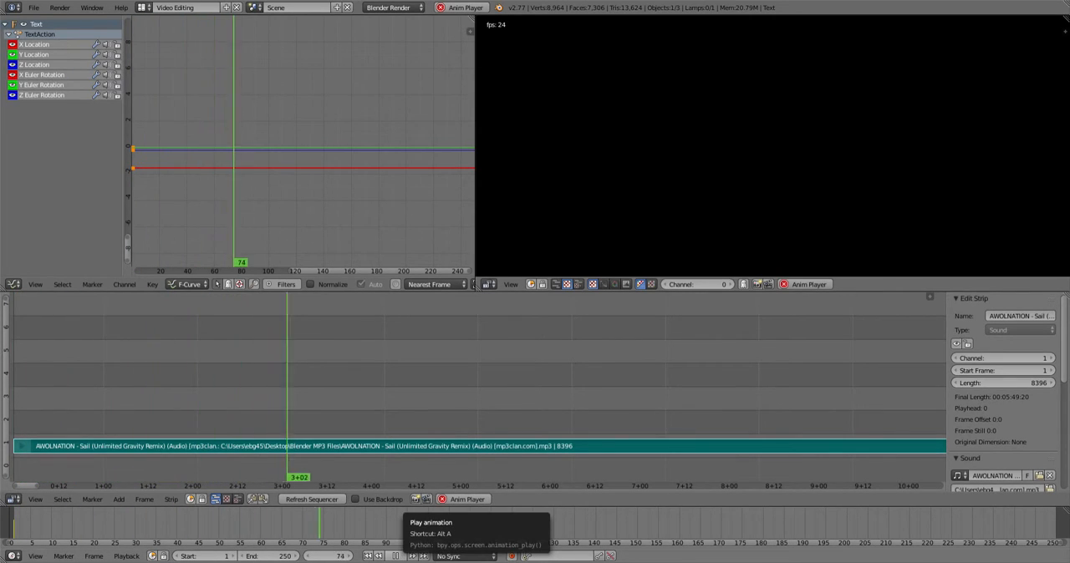
key("alt+a")
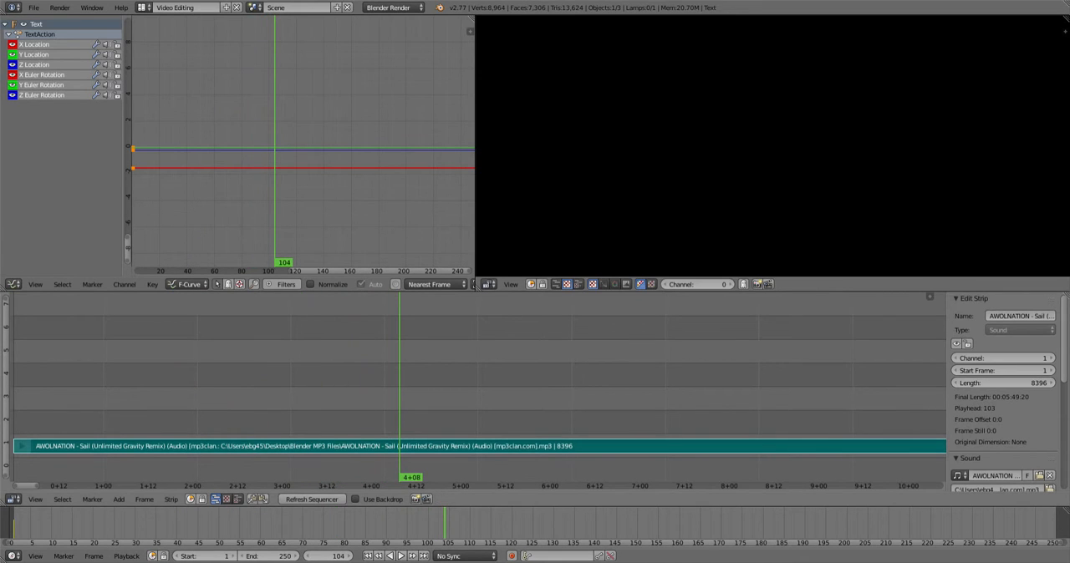
key("g")
key("Return")
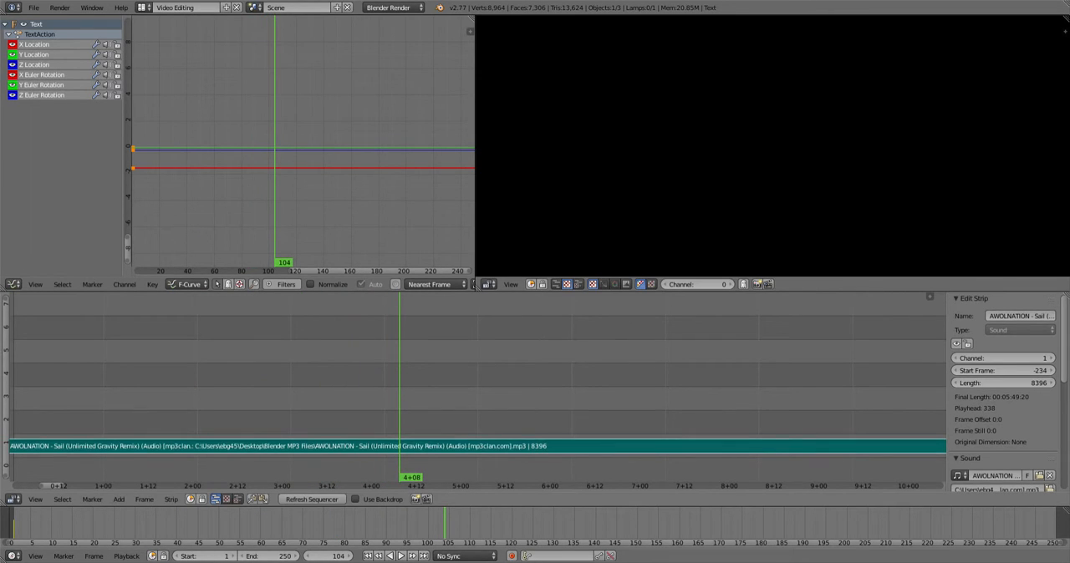
key("g")
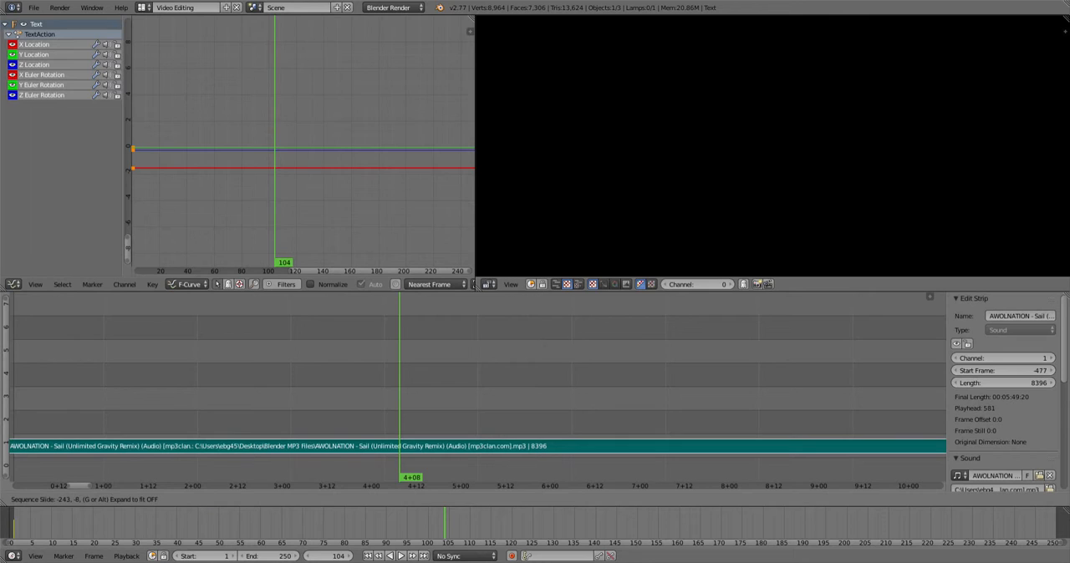
key("Return")
key("g")
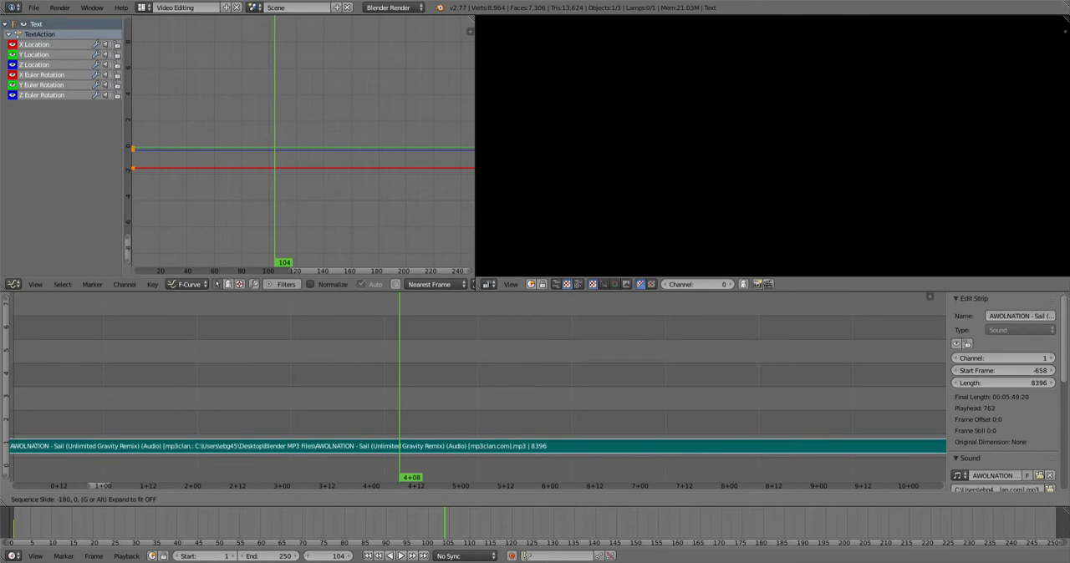
key("Return")
key("g")
key("Return")
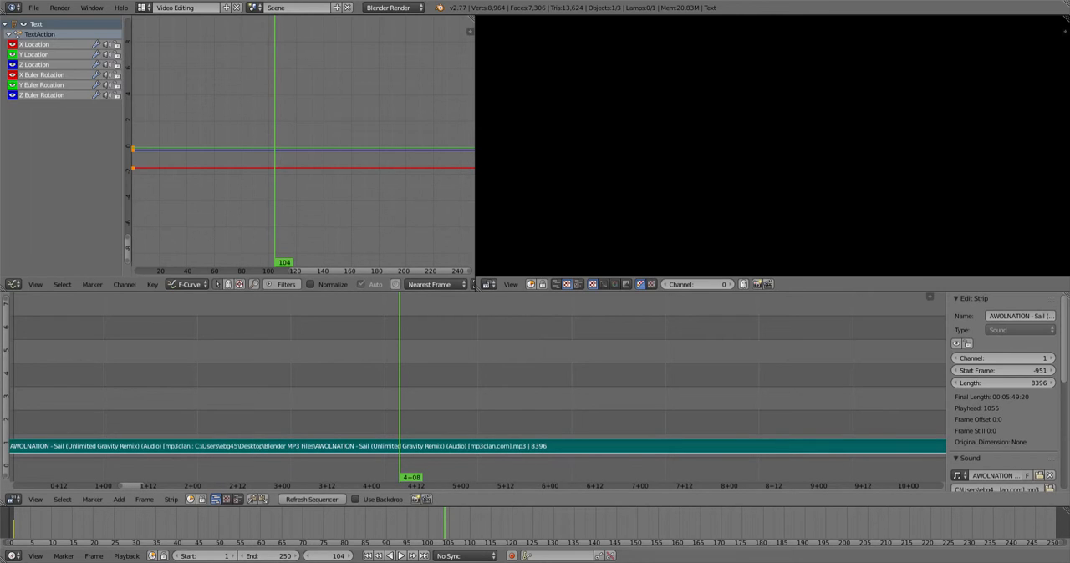
key("g")
key("Return")
key("g")
key("Return")
key("g")
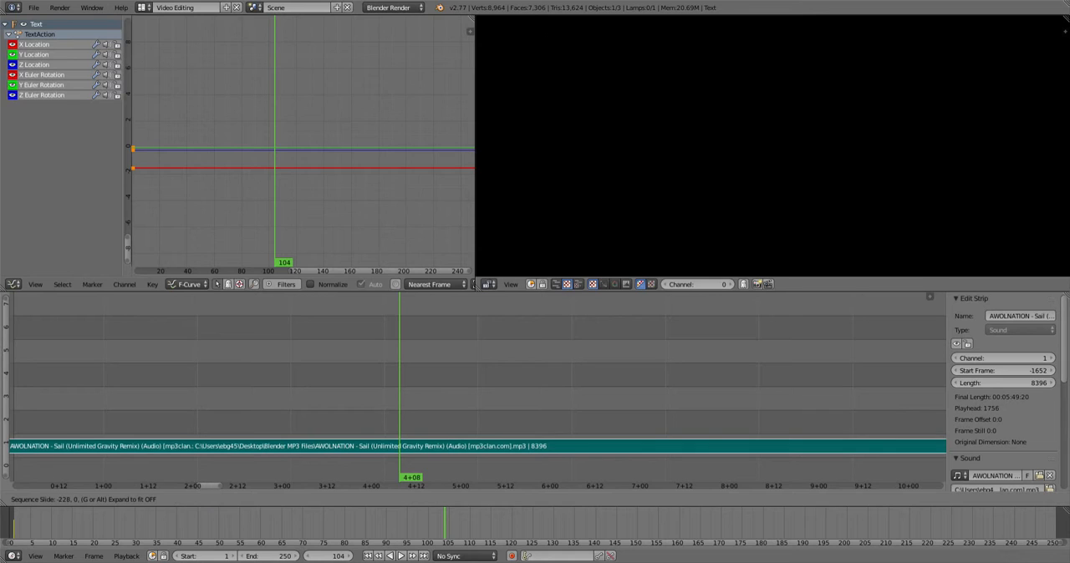
key("Return")
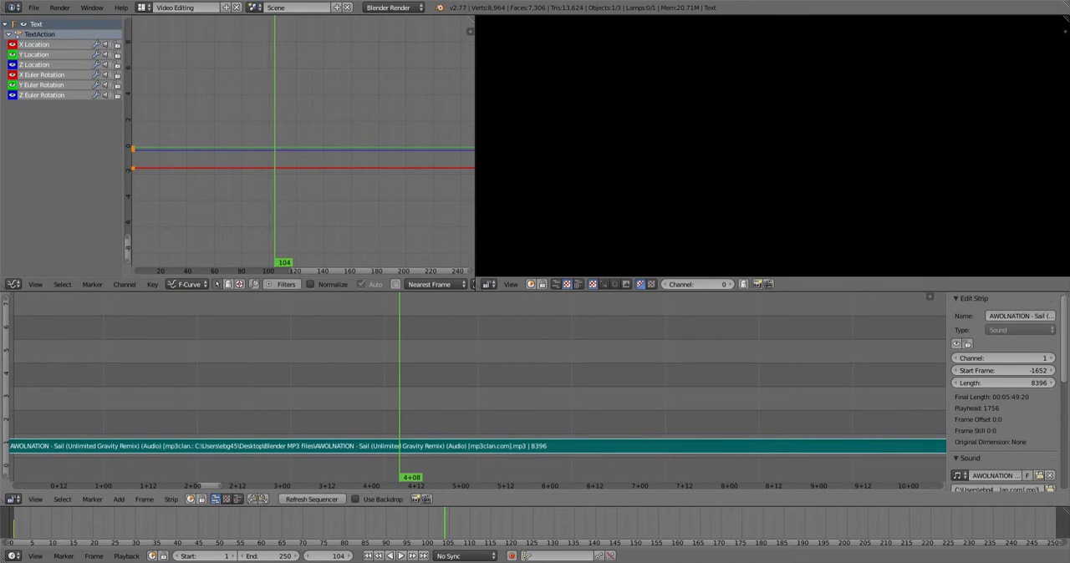
key("g")
key("Return")
key("g")
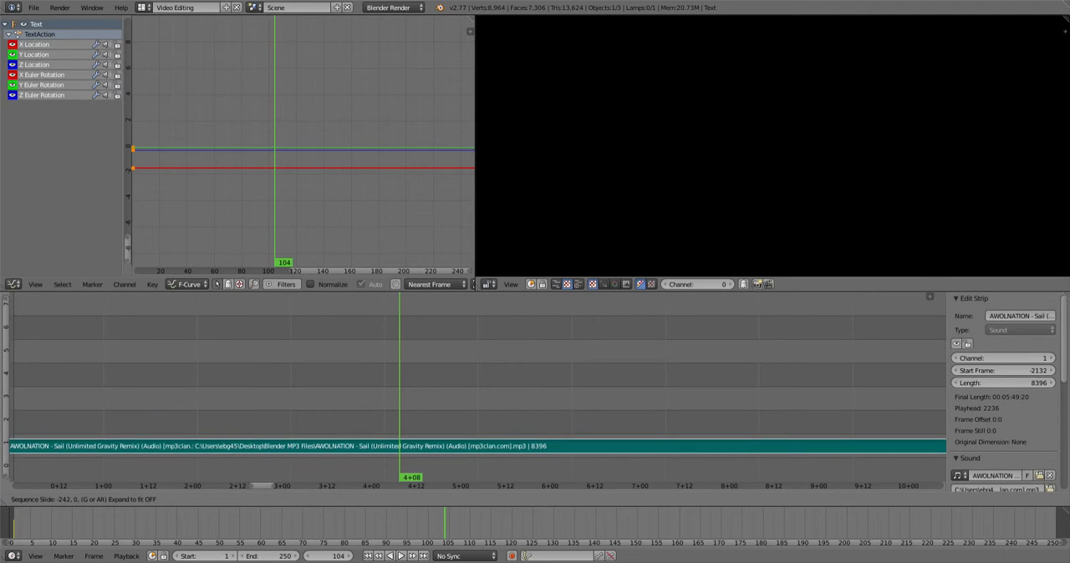
key("Return")
key("g")
key("Return")
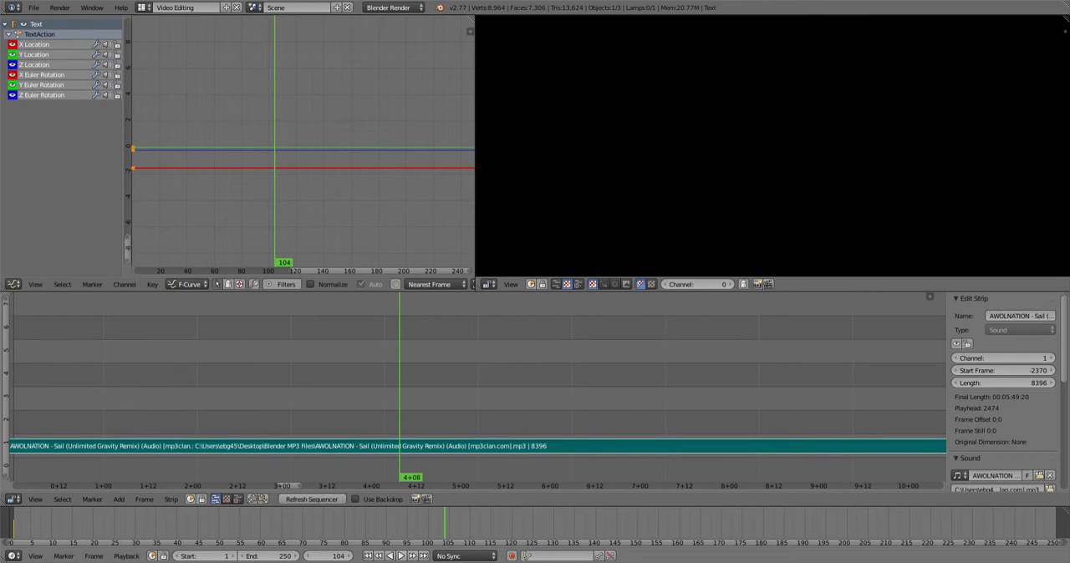
- Rewind to the first frame and play the animation with the music
key("shift+Left")
key("alt+a")
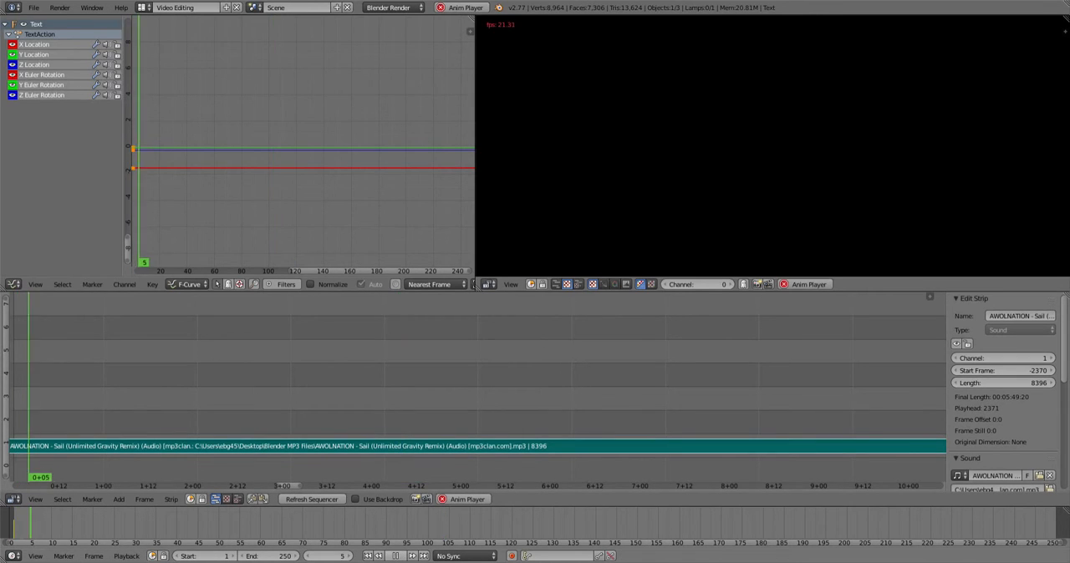
- Experiment with sliding the sound strip to different start frames, replaying the music after each move
key("Escape")
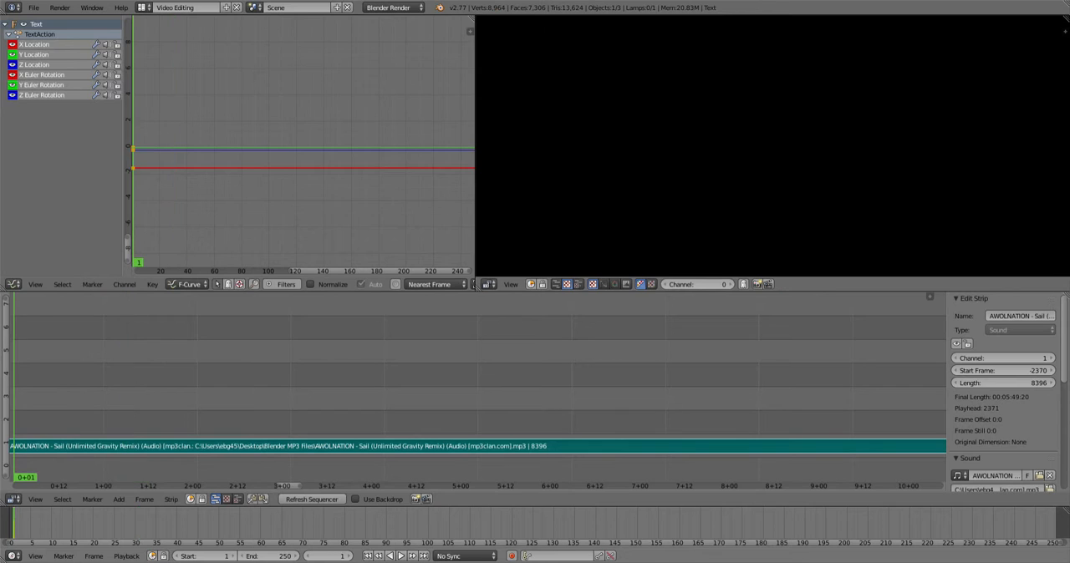
key("g")
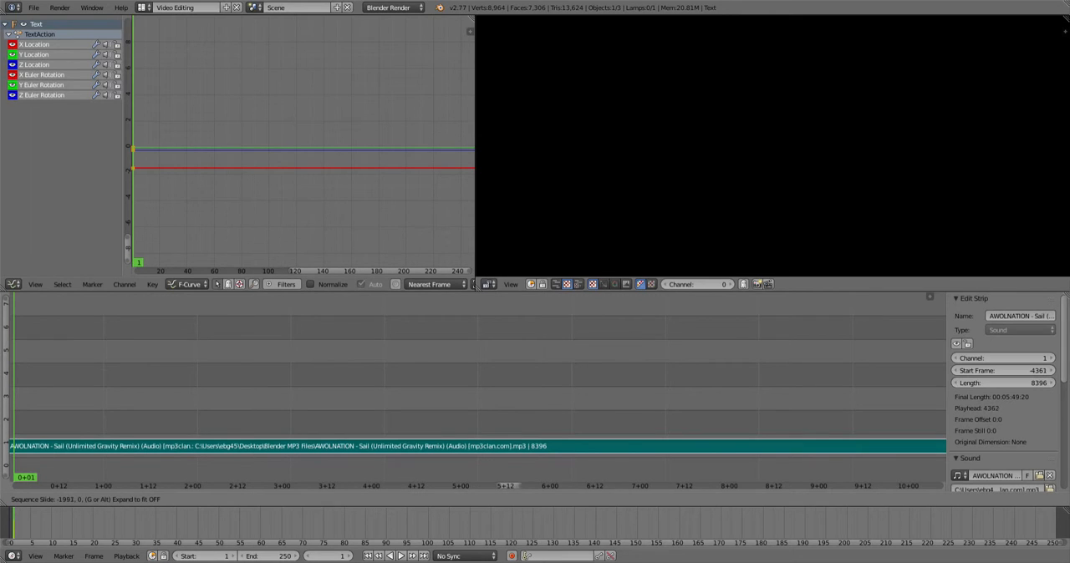
key("Return")
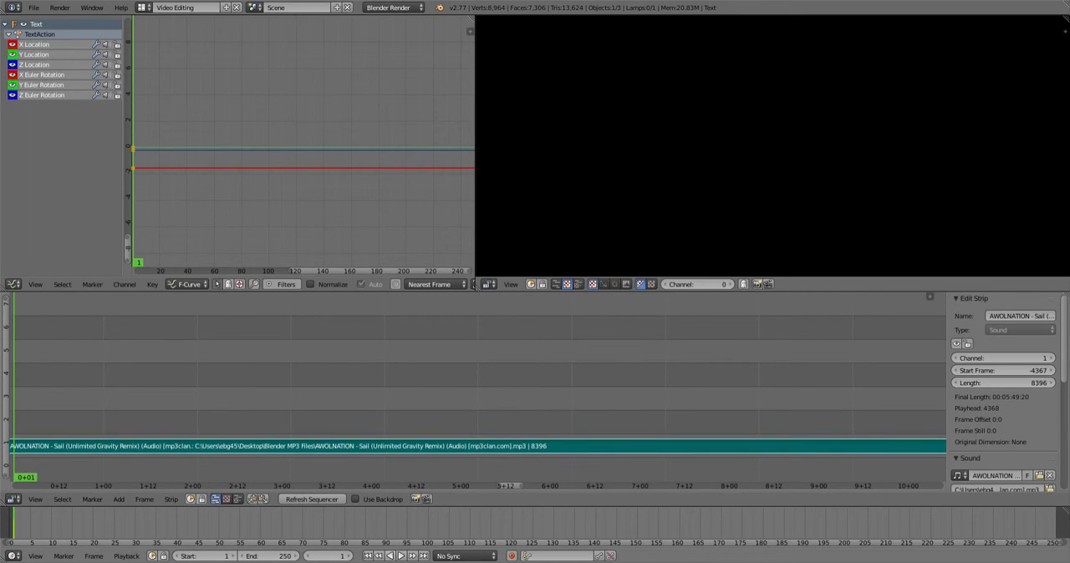
key("alt+a")
key("alt+a")
key("g")
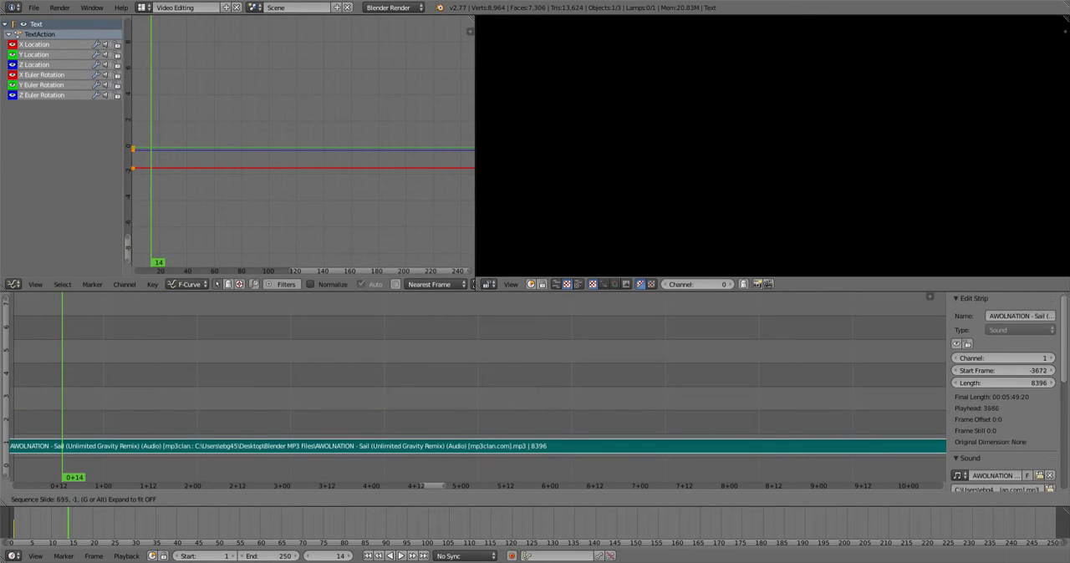
key("Return")
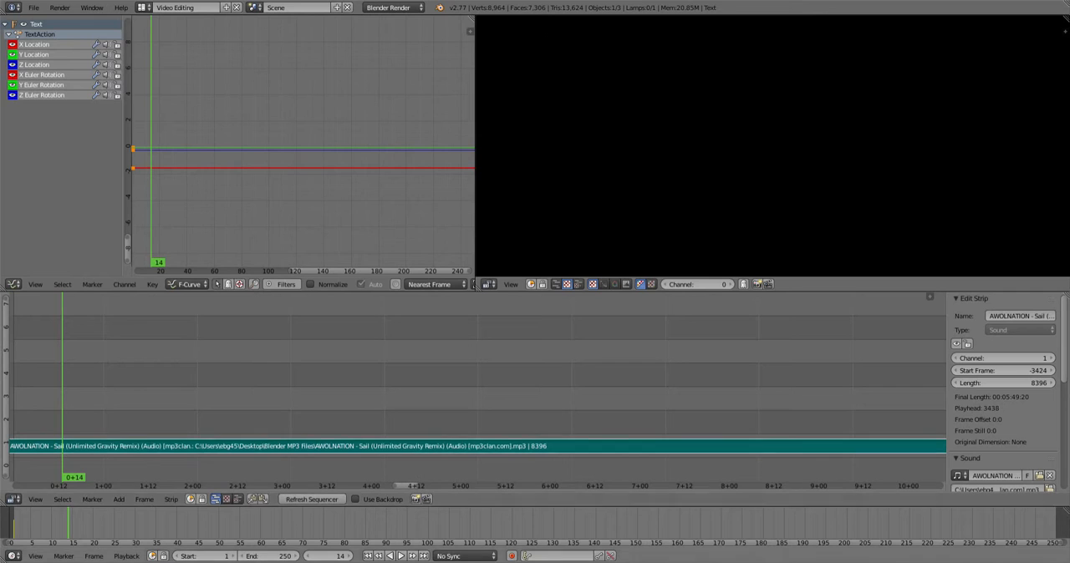
key("alt+a")
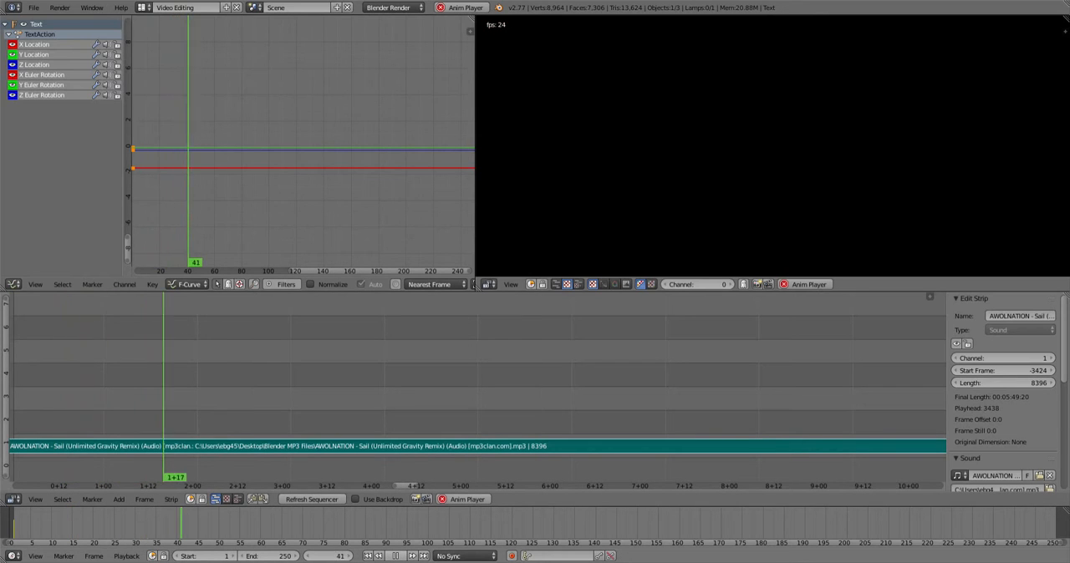
key("alt+a")
key("g")
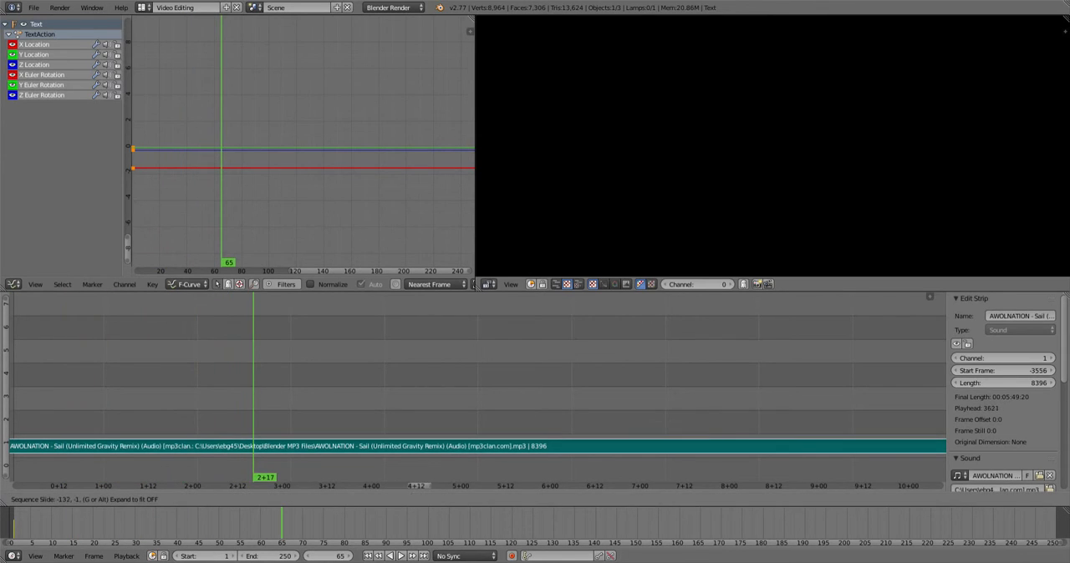
key("Return")
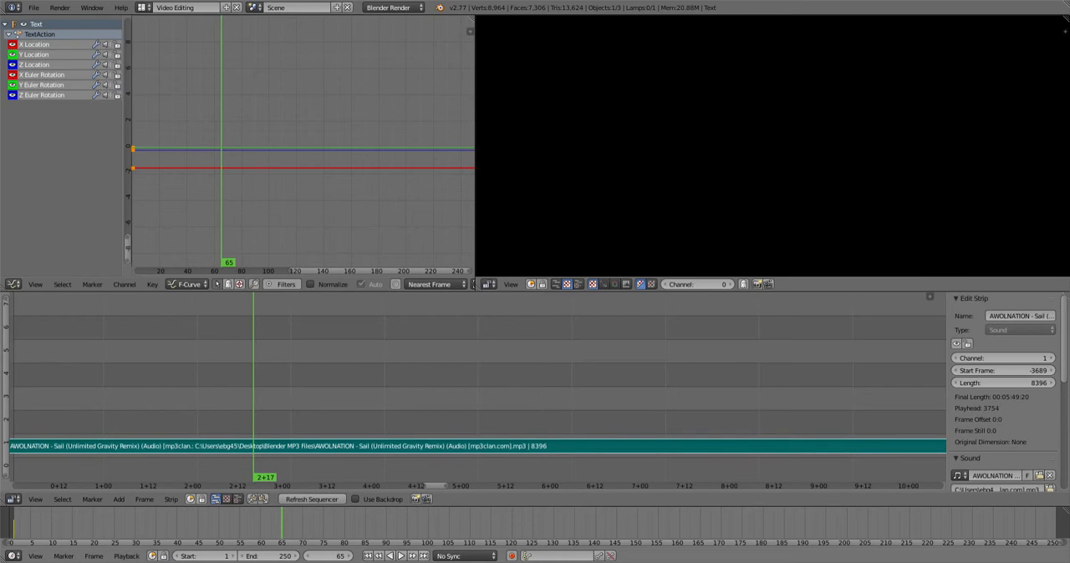
key("alt+a")
key("alt+a")
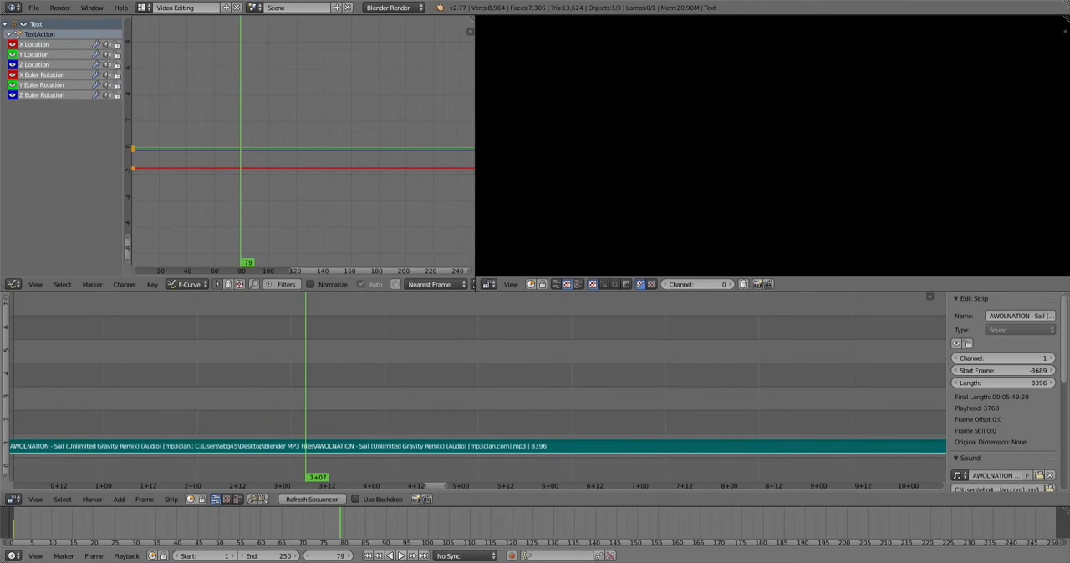
key("alt+a")
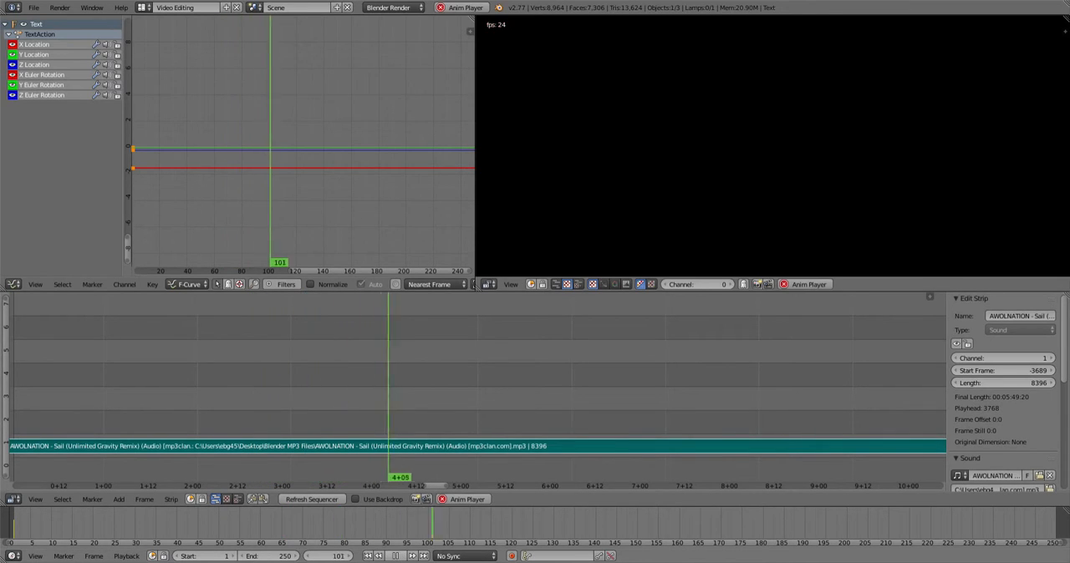
key("alt+a")
key("g")
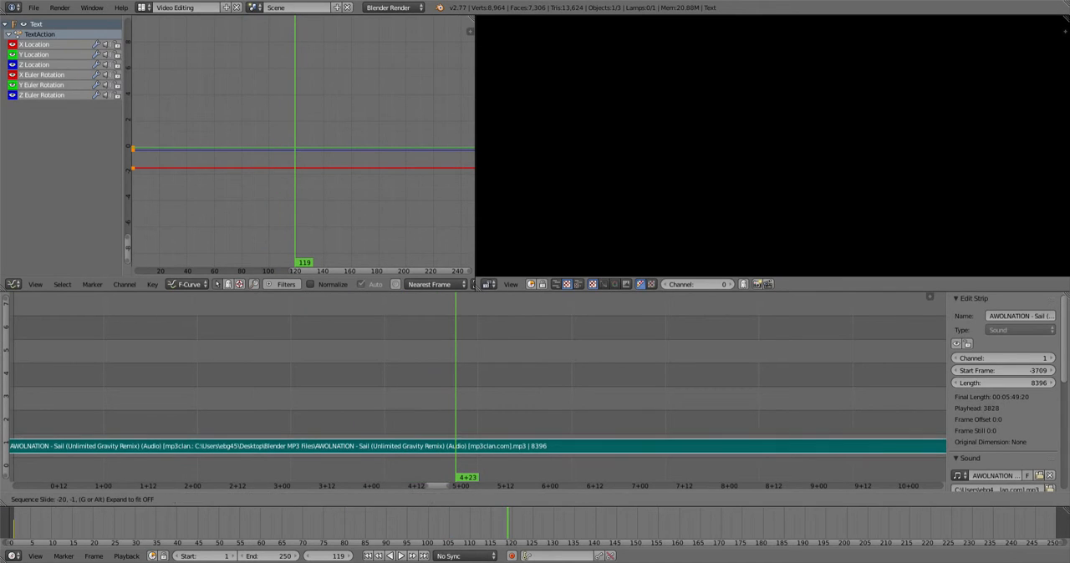
key("Return")
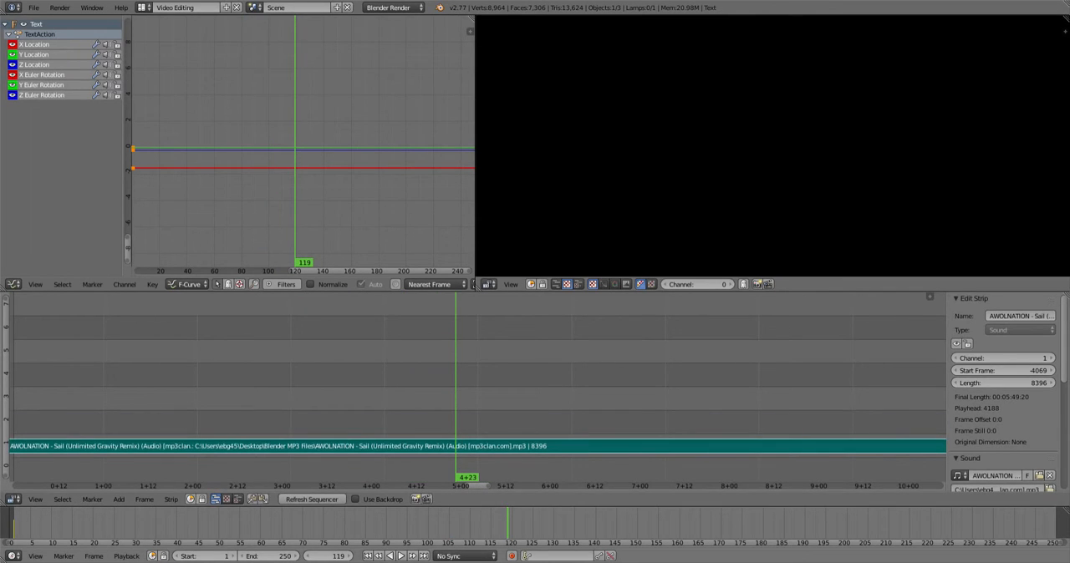
key("shift+Left")
key("alt+a")
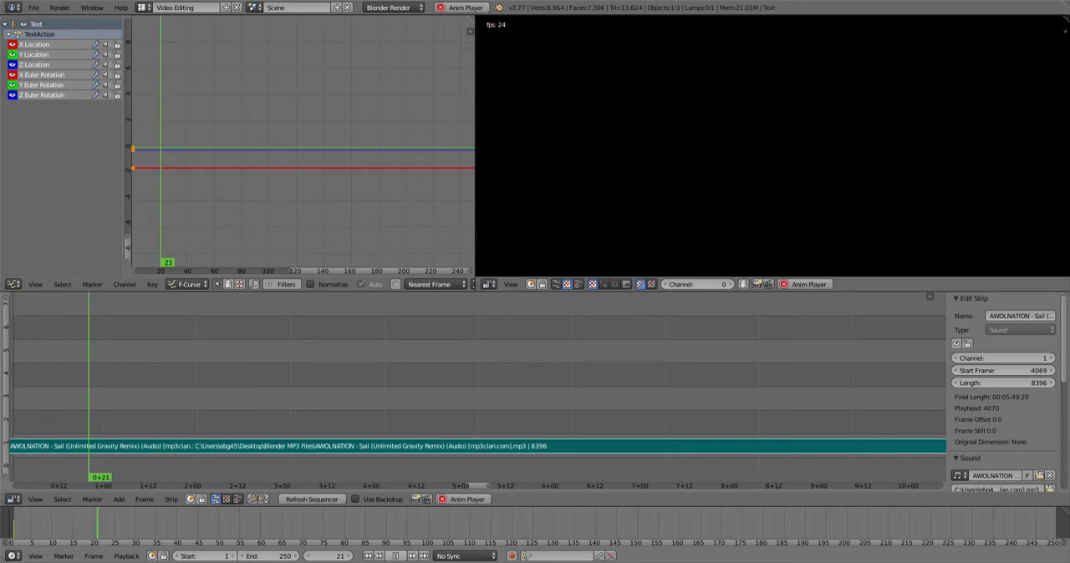
- Slide the sound strip again while previewing until it starts at frame -3921
left_click(396, 556)
key("g")
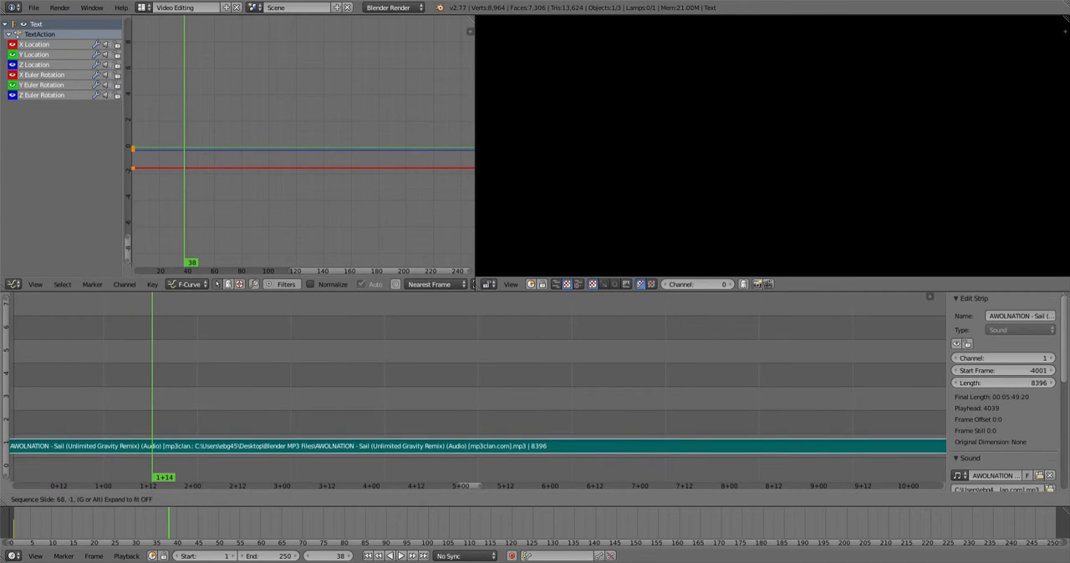
key("Return")
left_click(368, 556)
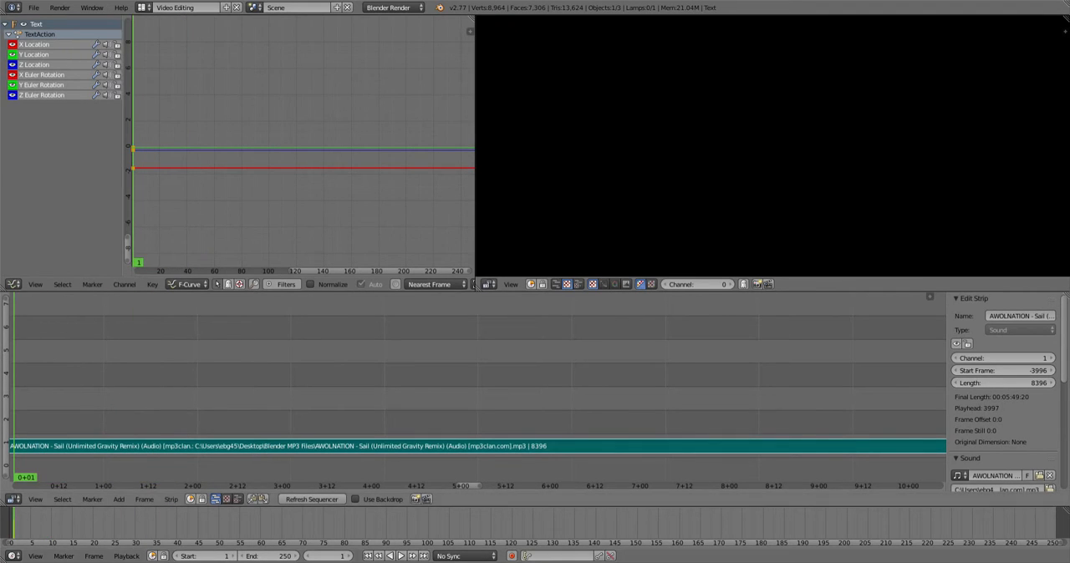
left_click(401, 556)
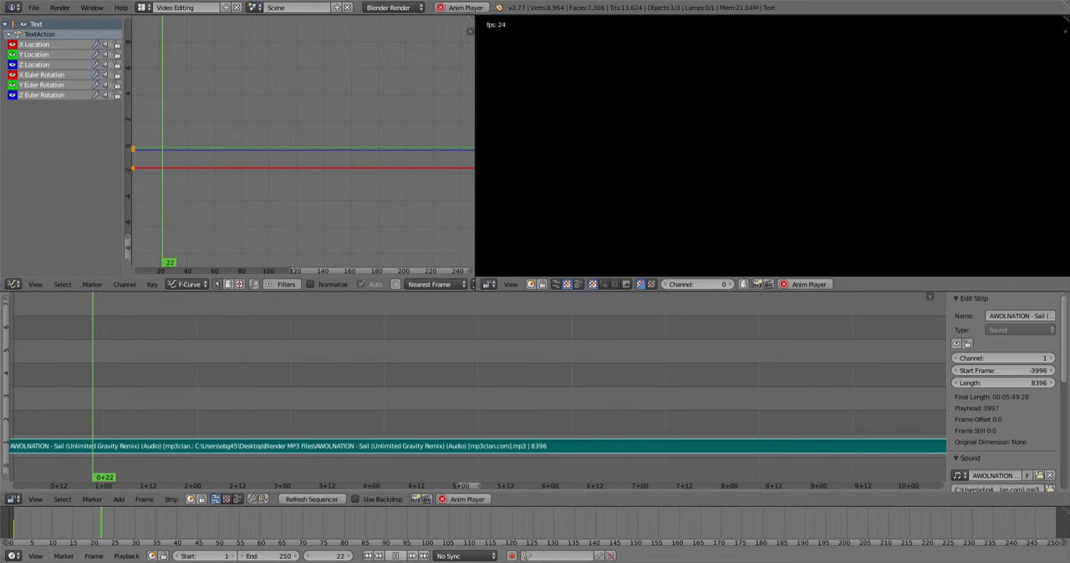
left_click(396, 556)
key("g")
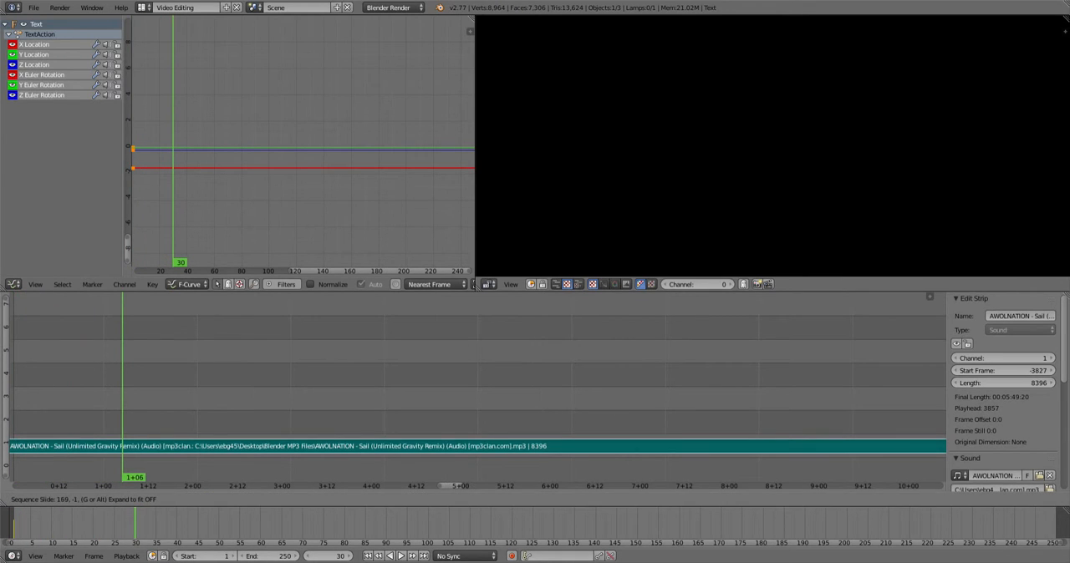
key("Return")
left_click(400, 556)
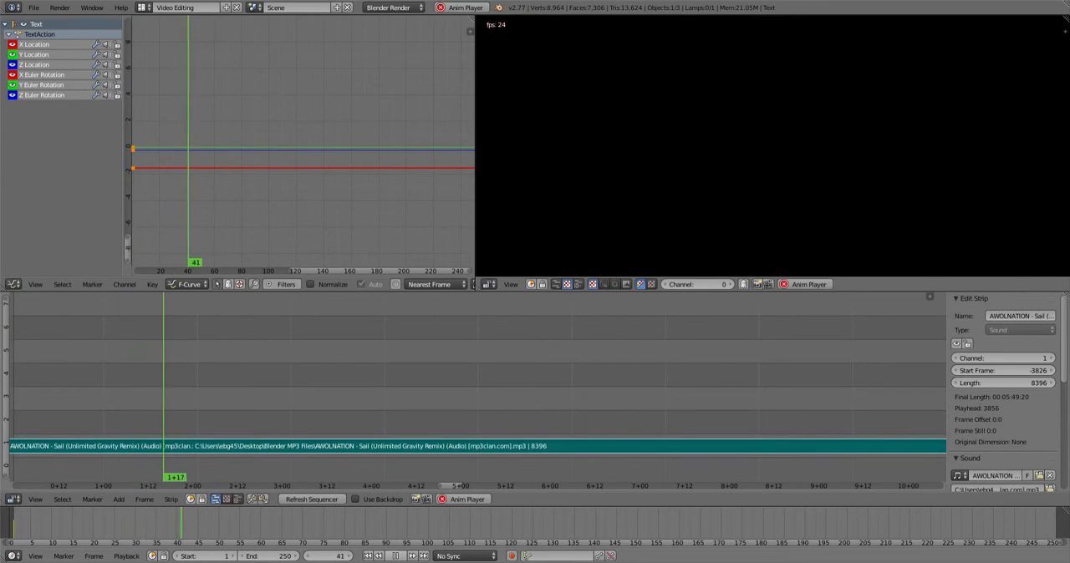
left_click(396, 556)
left_click(368, 556)
key("alt+a")
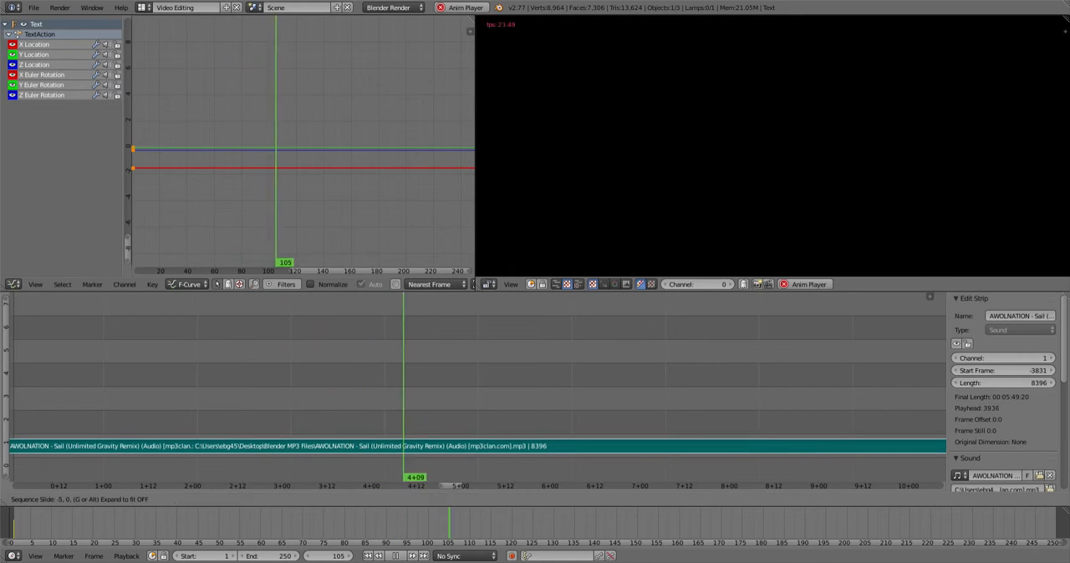
key("shift+Left")
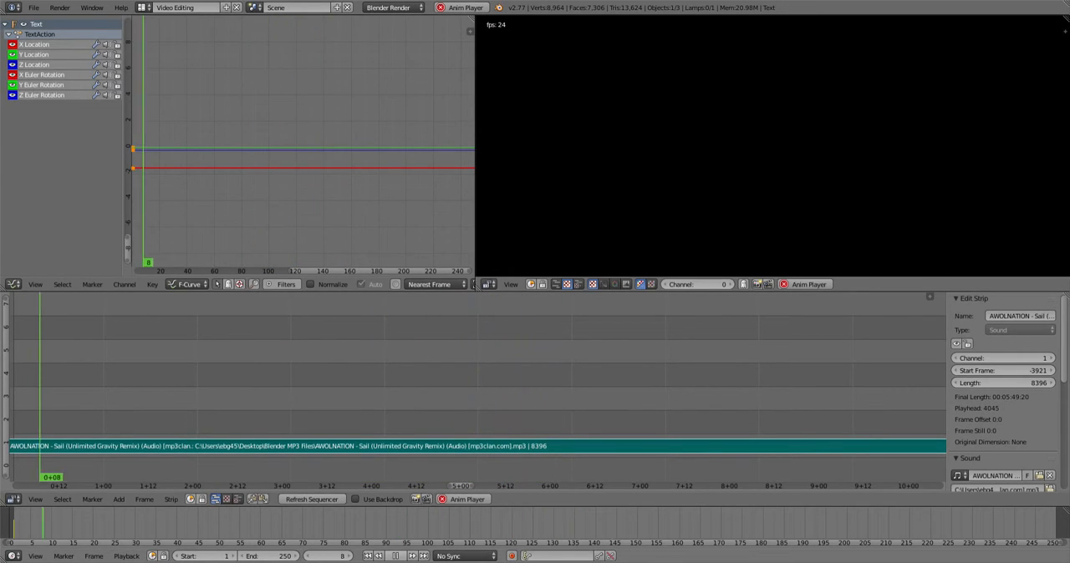
key("alt+a")
key("shift+Left")
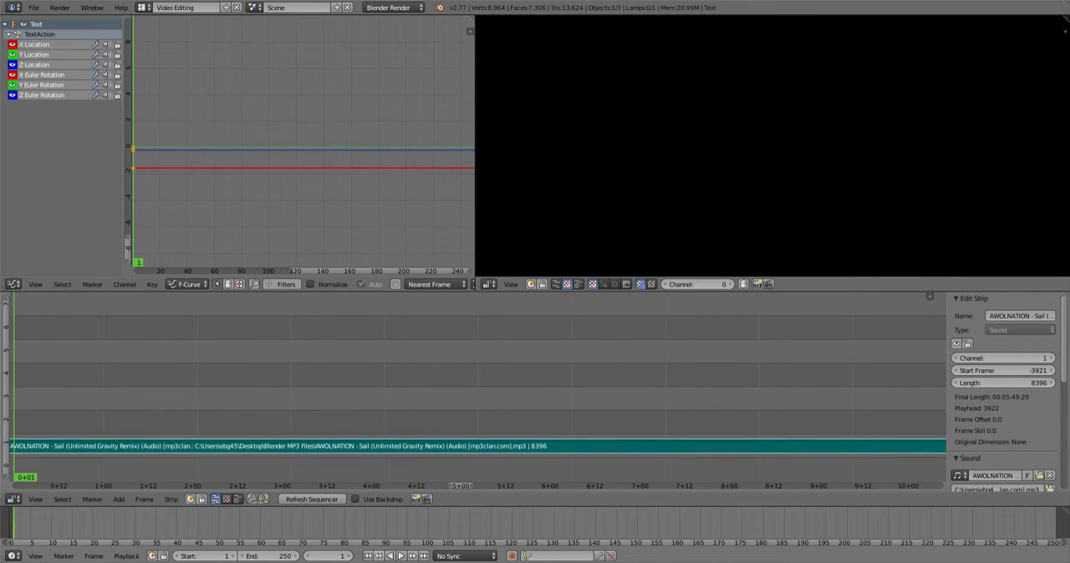
- Play the animation with the music from the first frame, then stop and rewind
left_click(401, 556)
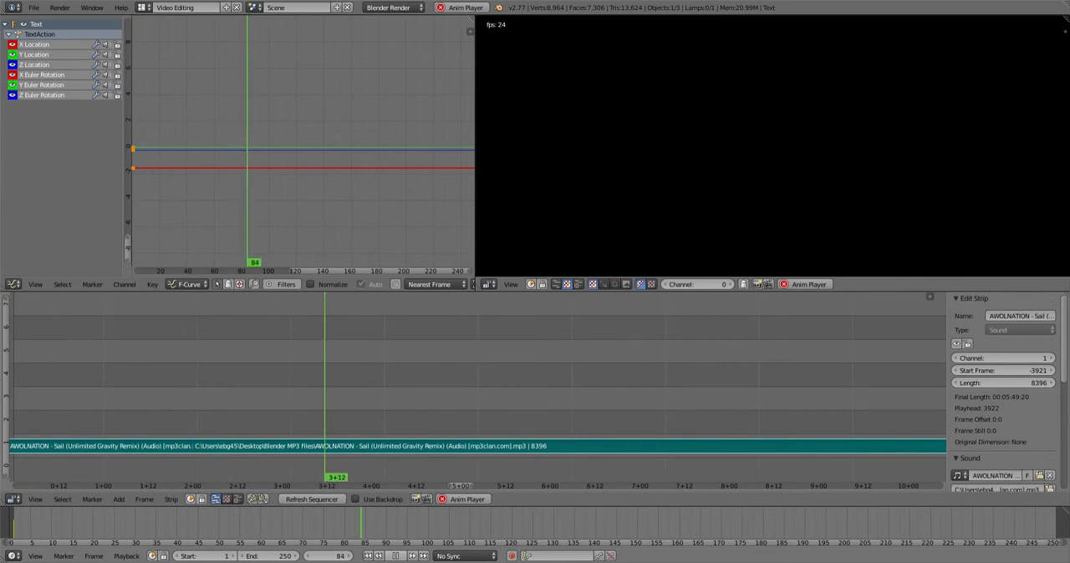
left_click(399, 556)
left_click(368, 556)
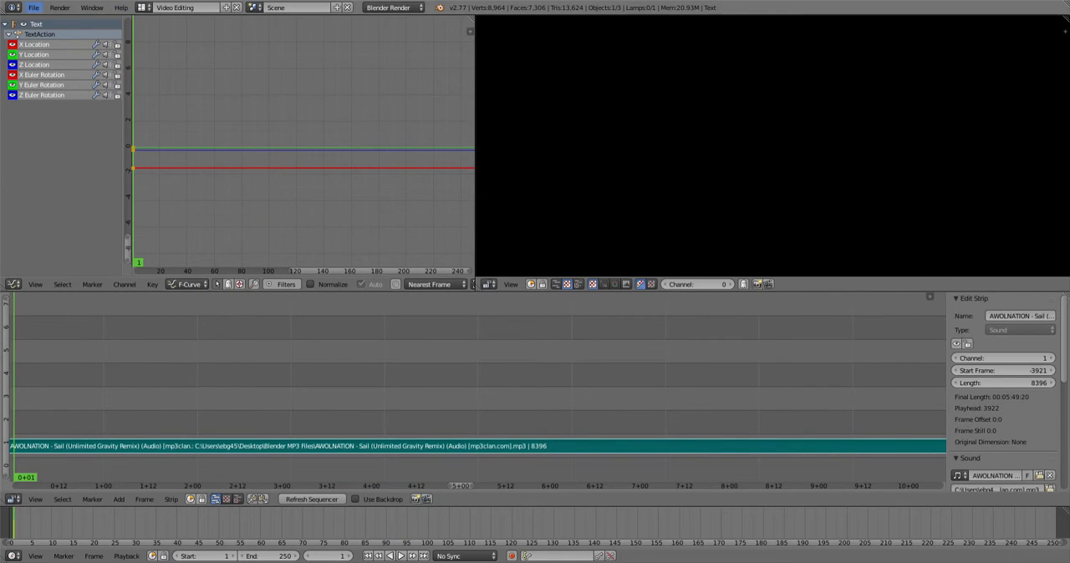
- Save the project as a .blend file named BlenderIntro in the Blender Animations folder
left_click(33, 7)
left_click(50, 105)
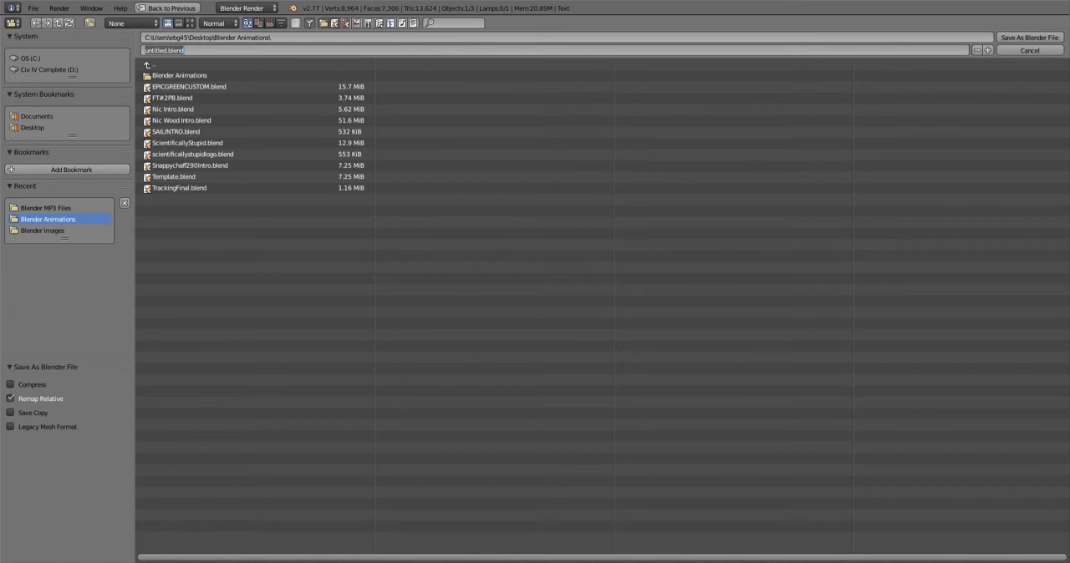
key("BackSpace")
type("BlenderIntro11111111")
key("Return")
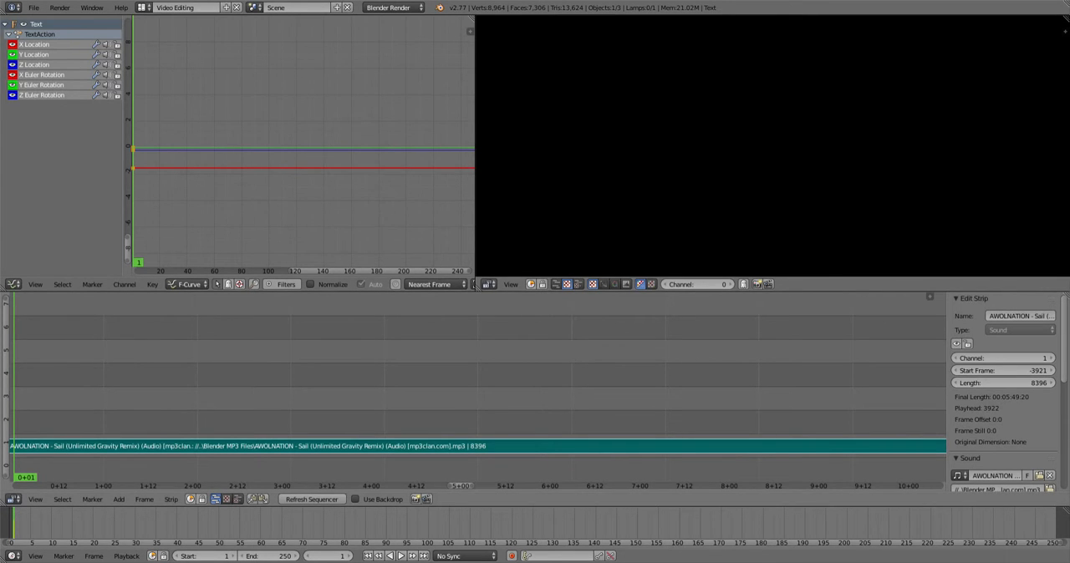
- Switch to the Default layout, play the animation briefly and rewind to the first frame
left_click(144, 8)
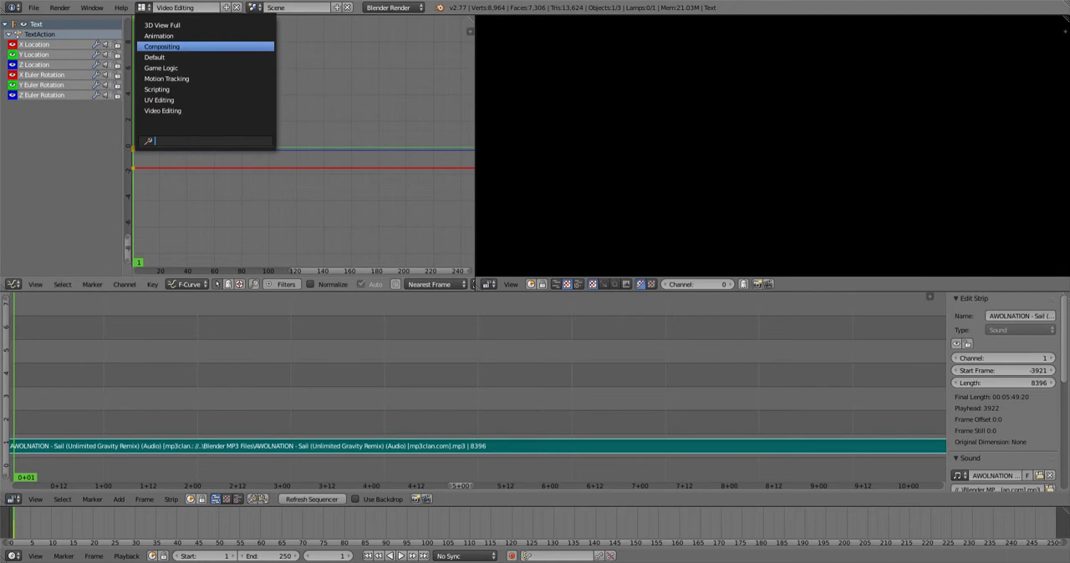
left_click(167, 56)
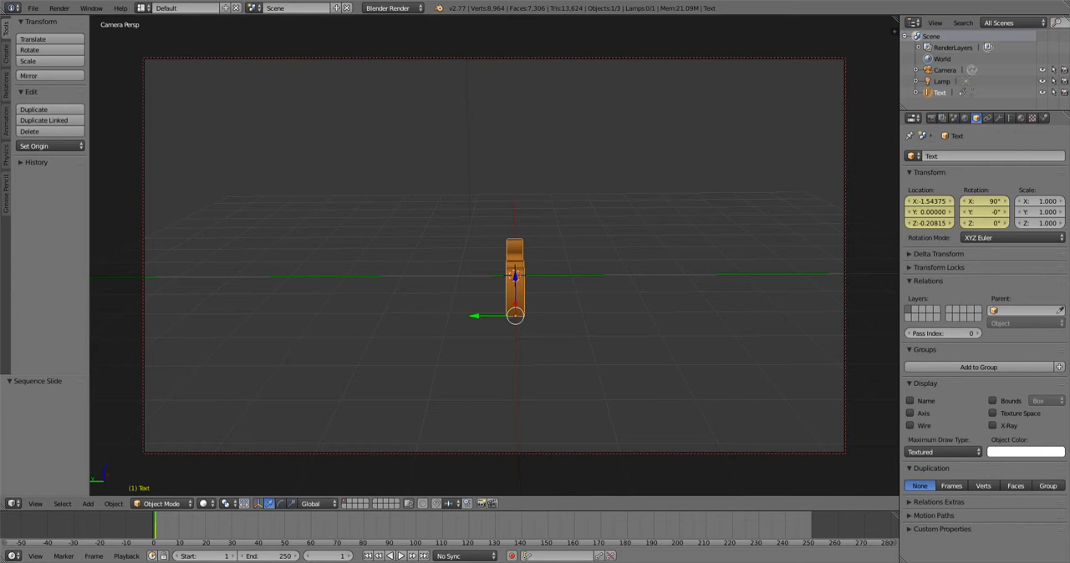
key("alt+a")
key("alt+a")
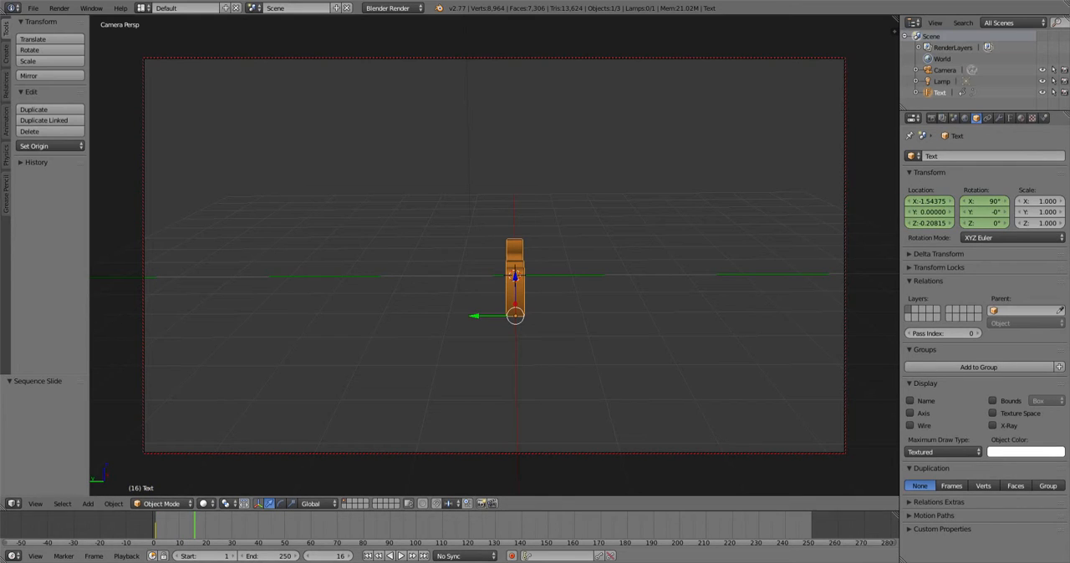
key("shift+Left")
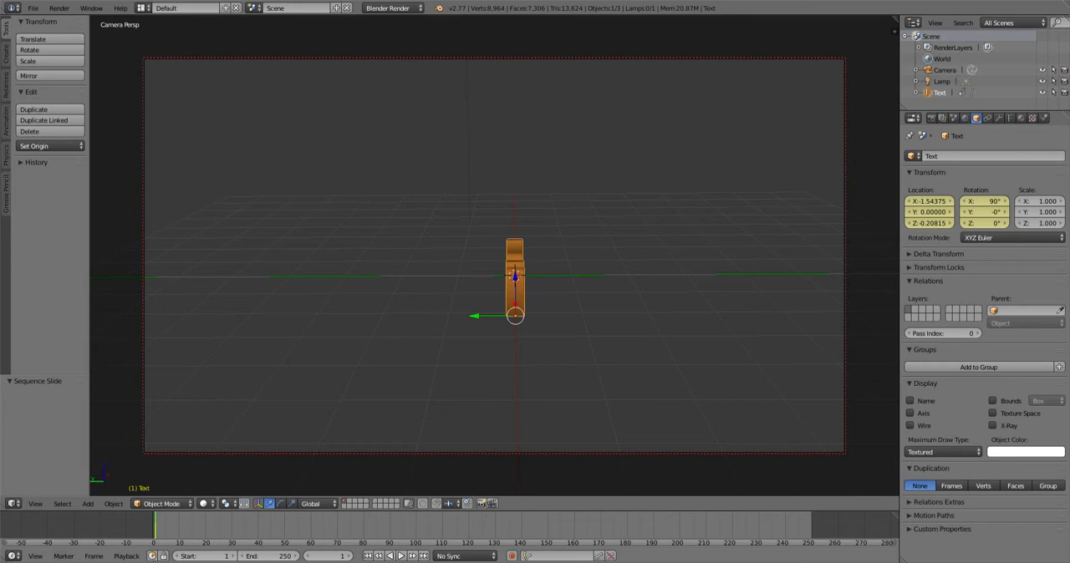
- Enable audio scrubbing and set playback sync to AV-sync
left_click(126, 556)
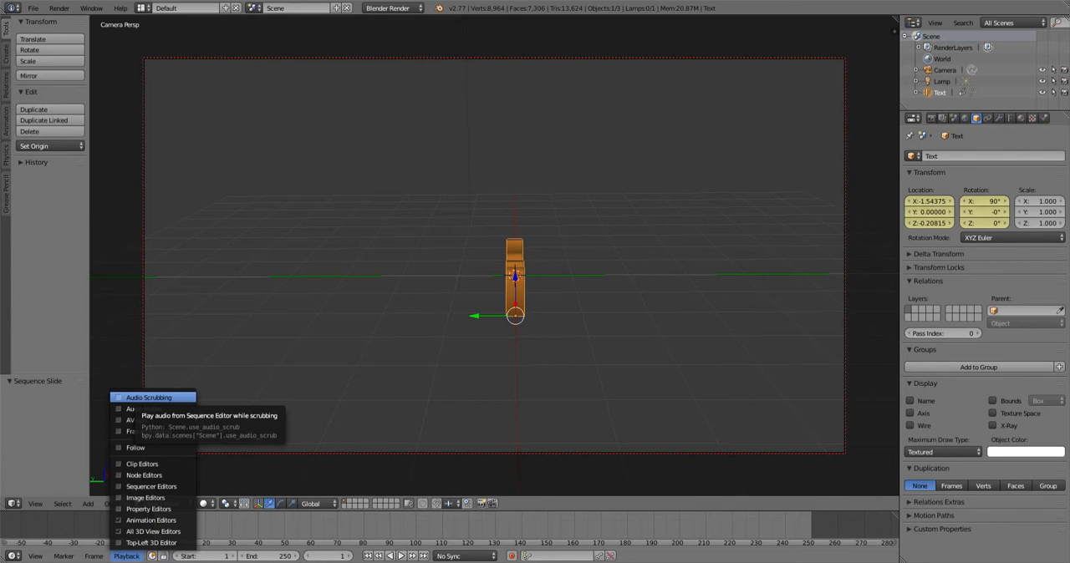
left_click(149, 398)
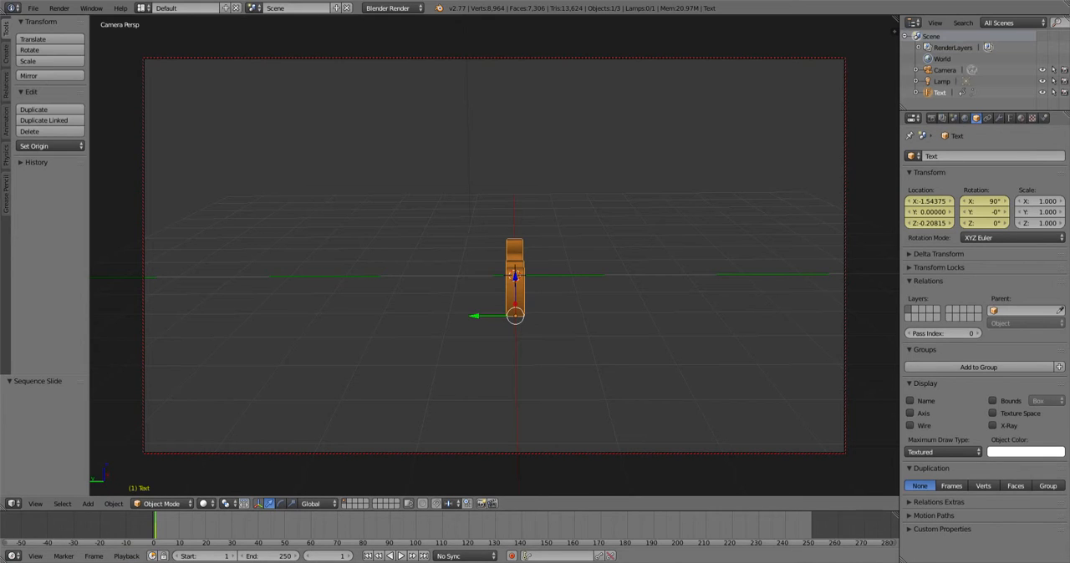
left_click(127, 556)
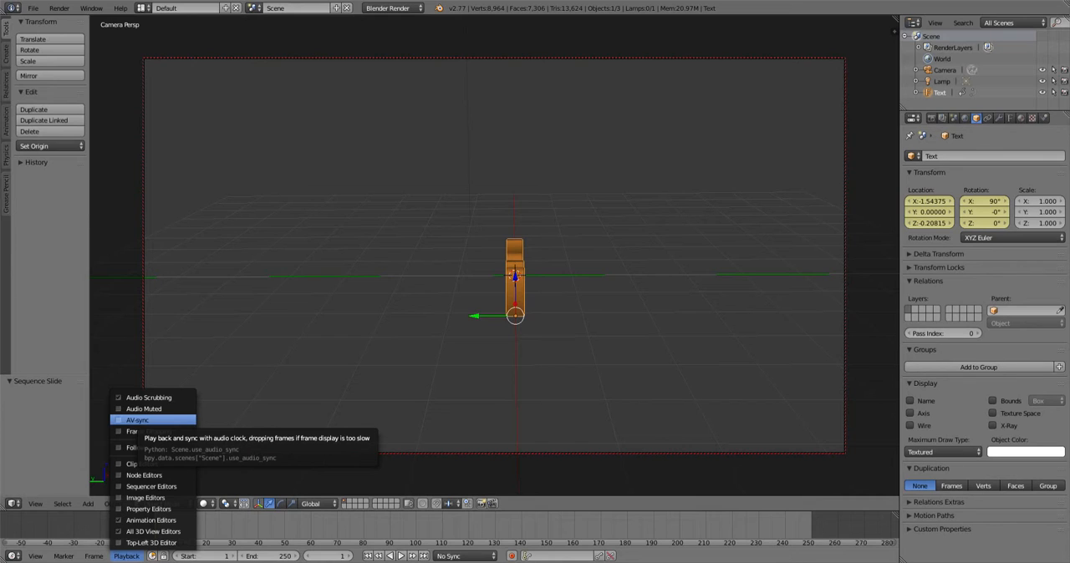
left_click(138, 421)
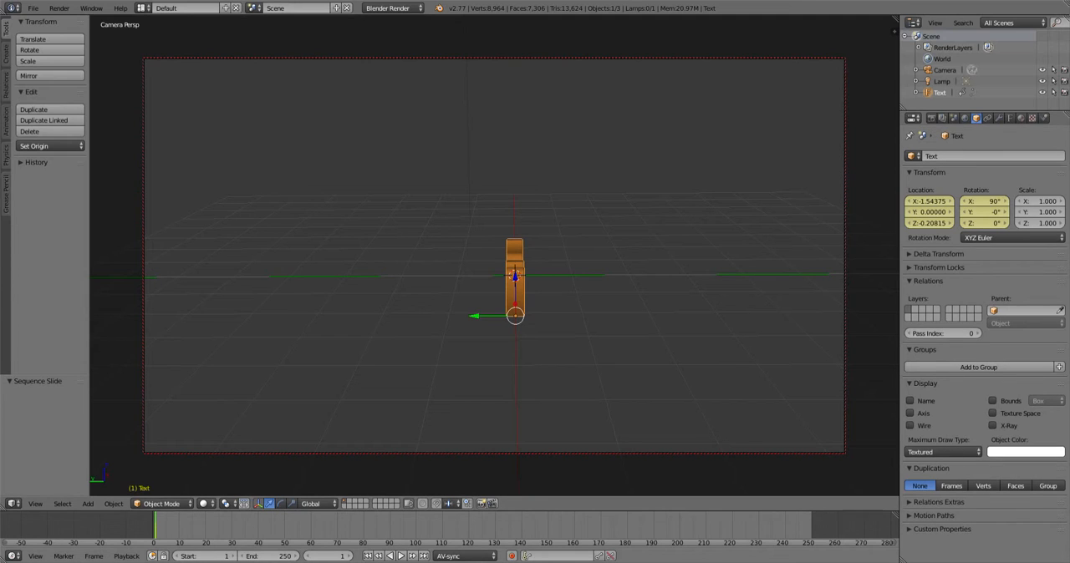
- Play the animation with synced music, then stop playback
left_click(126, 556)
key("alt+a")
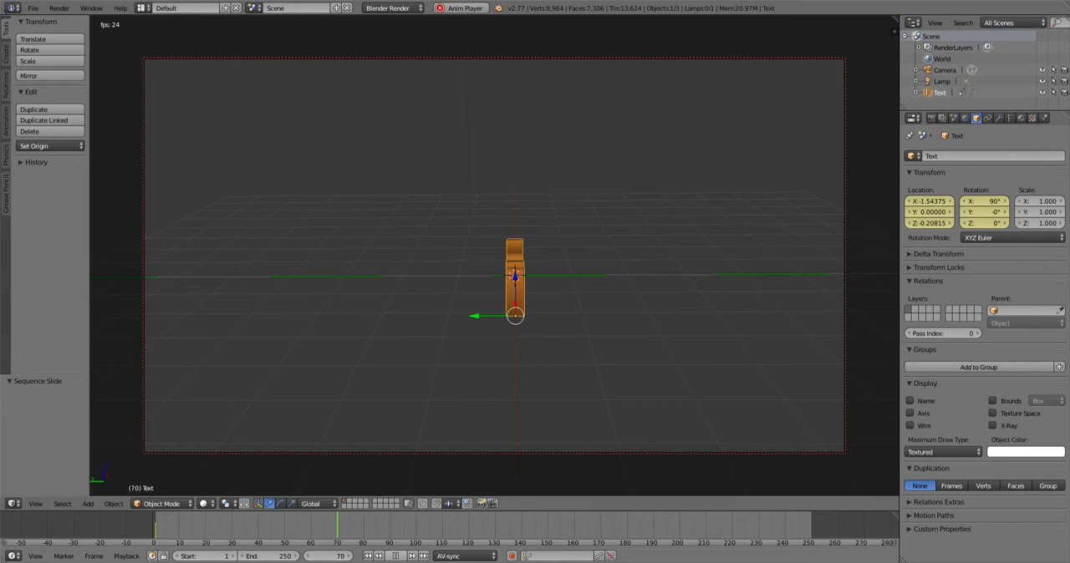
key("alt+a")
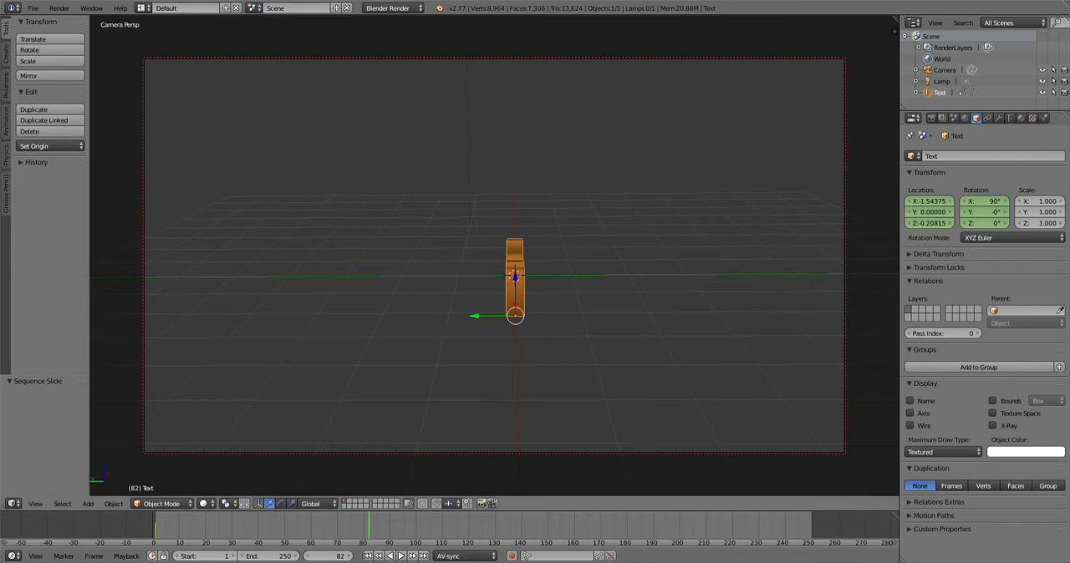
- Reframe the camera view on the Blender text at frame 82 and insert a keyframe for the selected text
middle_click_drag(535, 275, 473, 282)
scroll(450, 276, "up", 4)
scroll(457, 277, "up", 1)
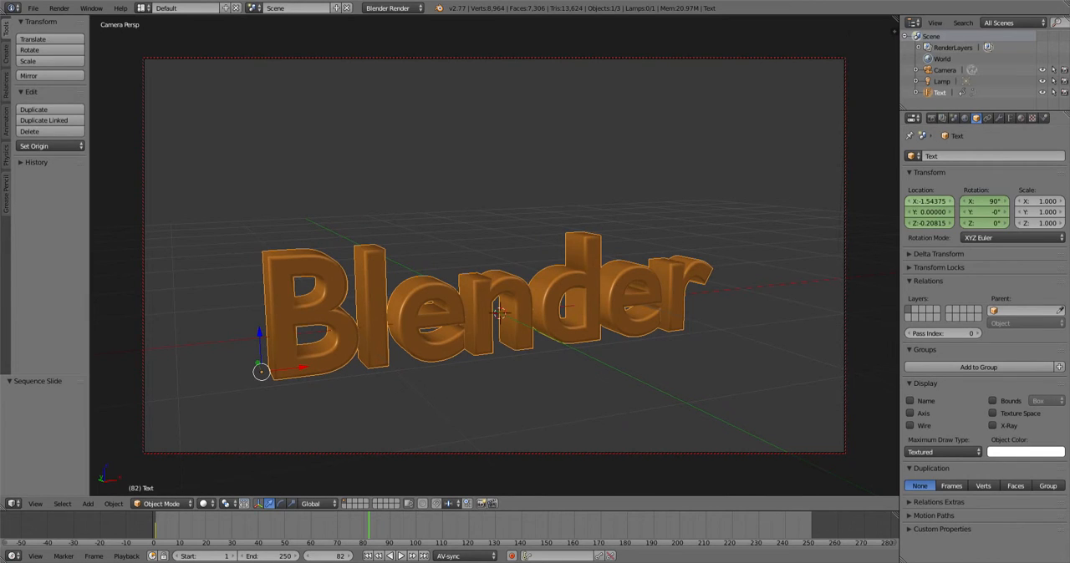
key("i")
key("i")
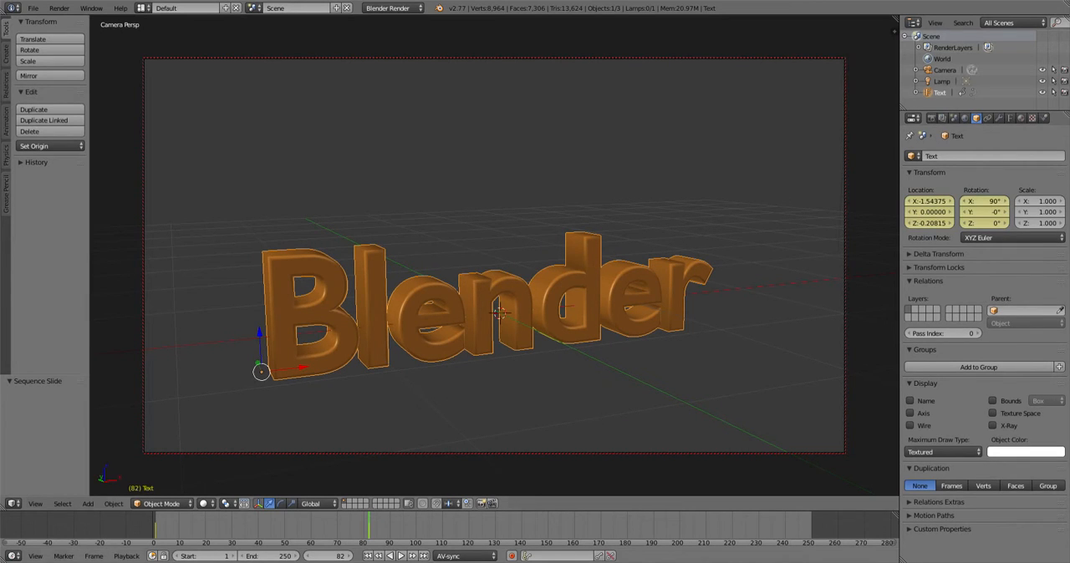
- Rewind to the first frame, play the animation and stop it
key("shift+Left")
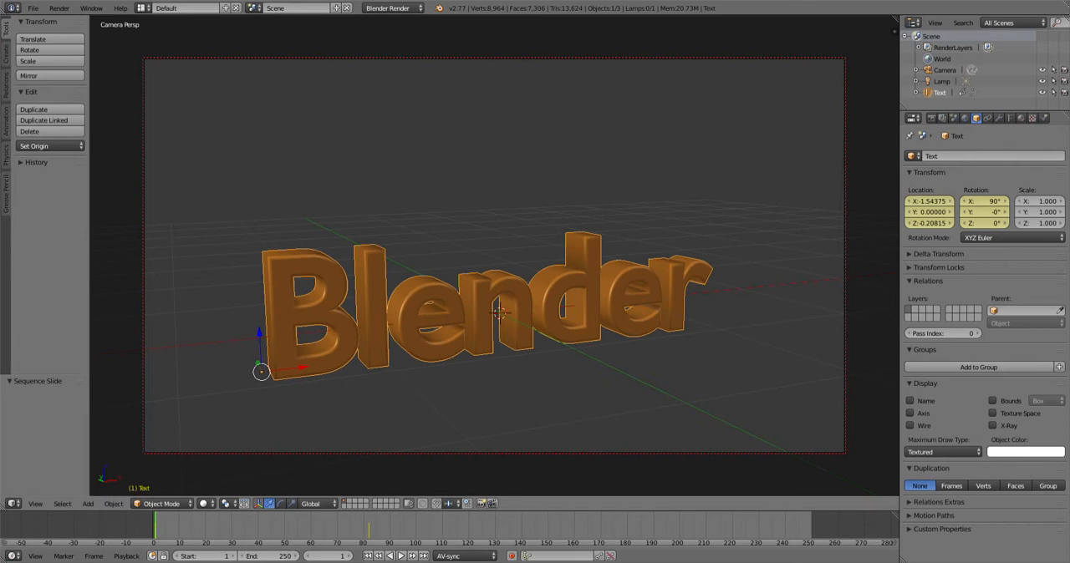
key("alt+a")
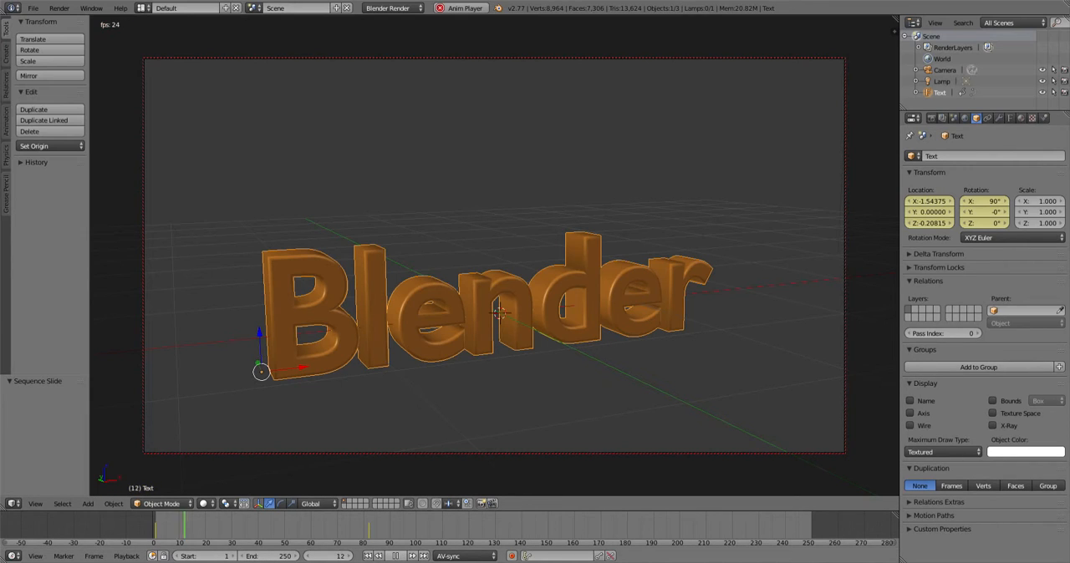
key("Escape")
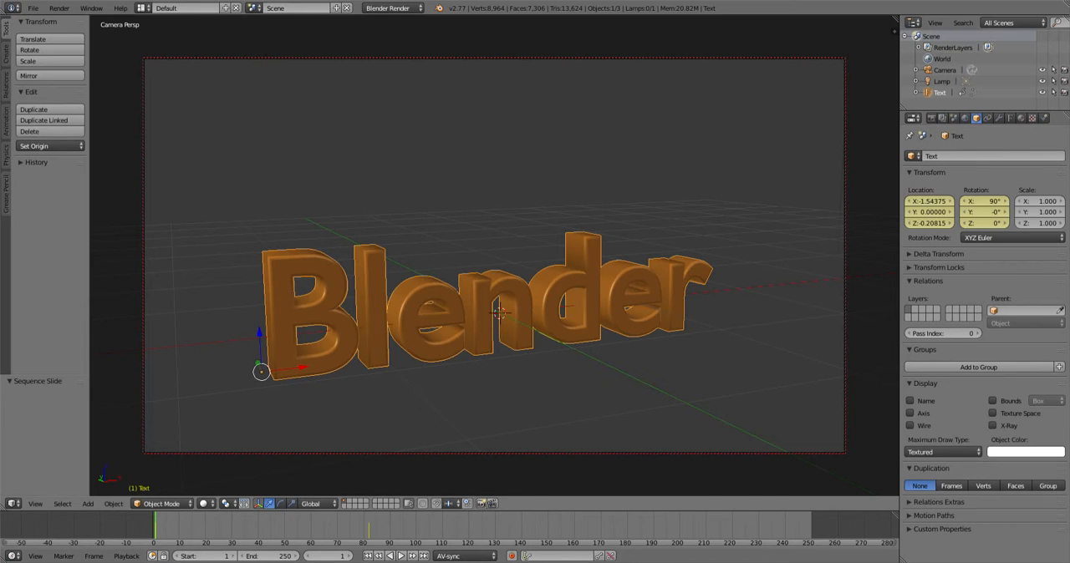
- Select the camera, pull it back to a distant side view at frame 1, and insert a camera keyframe
left_click(945, 71)
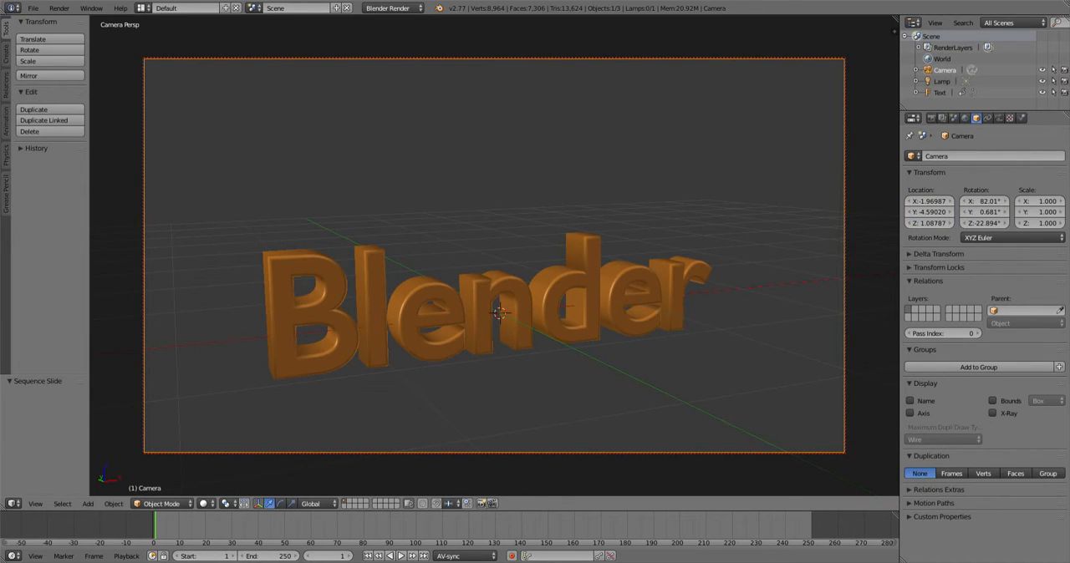
middle_click_drag(493, 276, 581, 267)
scroll(577, 268, "down", 5)
scroll(577, 267, "down", 2)
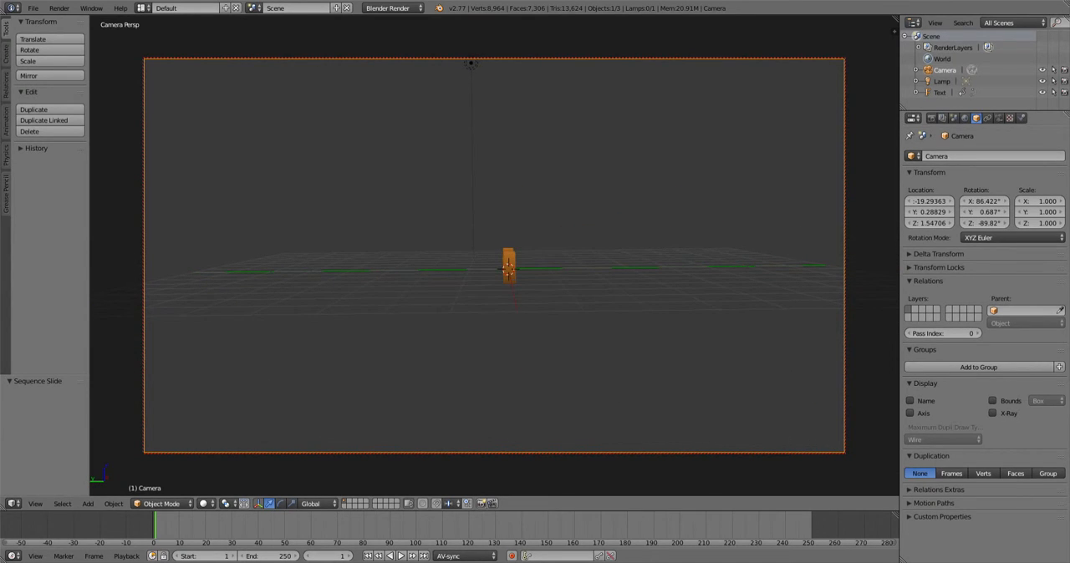
key("i")
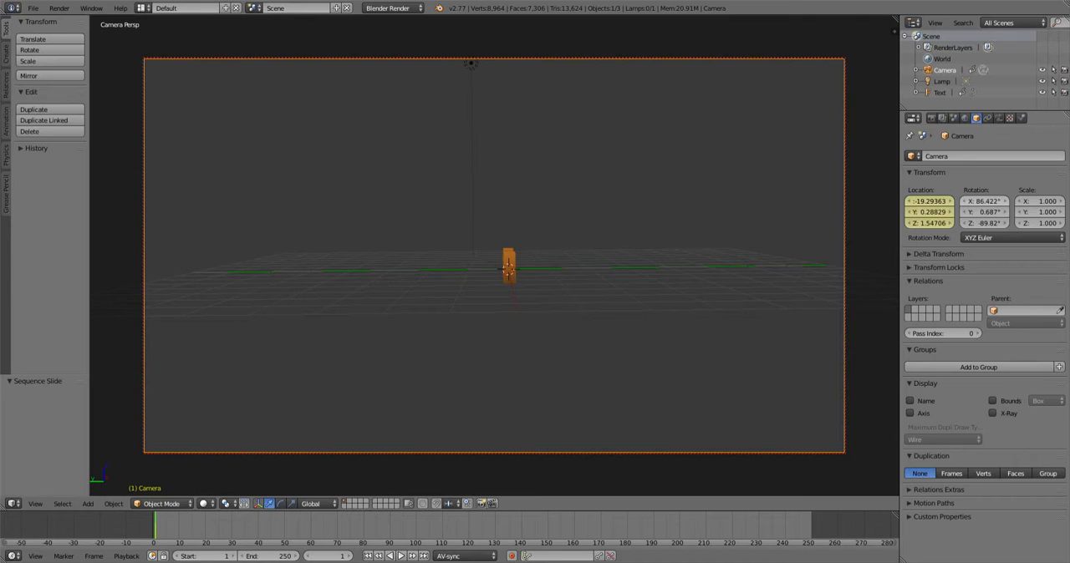
key("i")
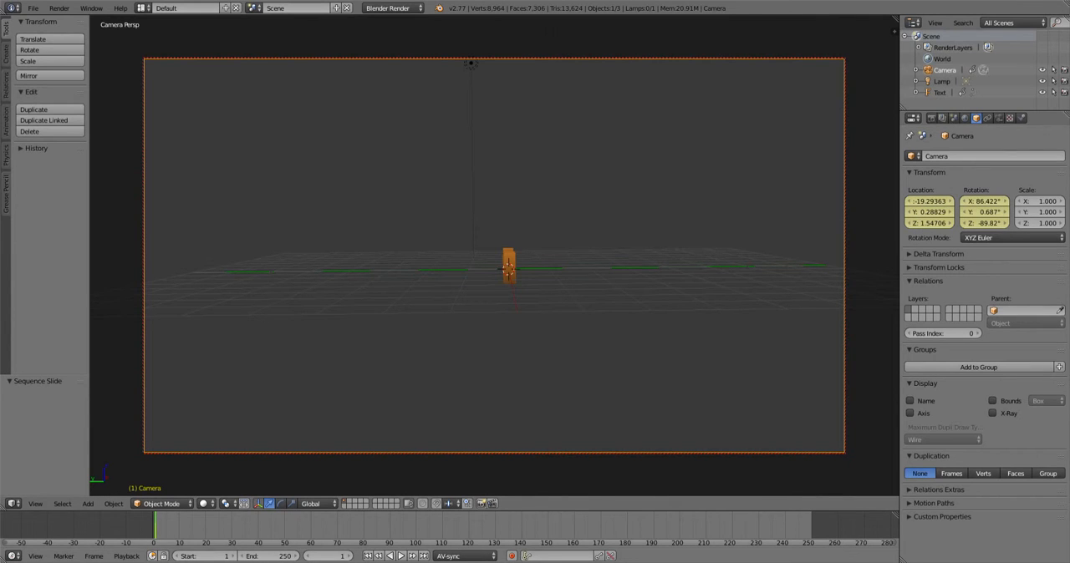
- Stop playback near frame 82 and move the camera in close to the Blender text
key("alt+a")
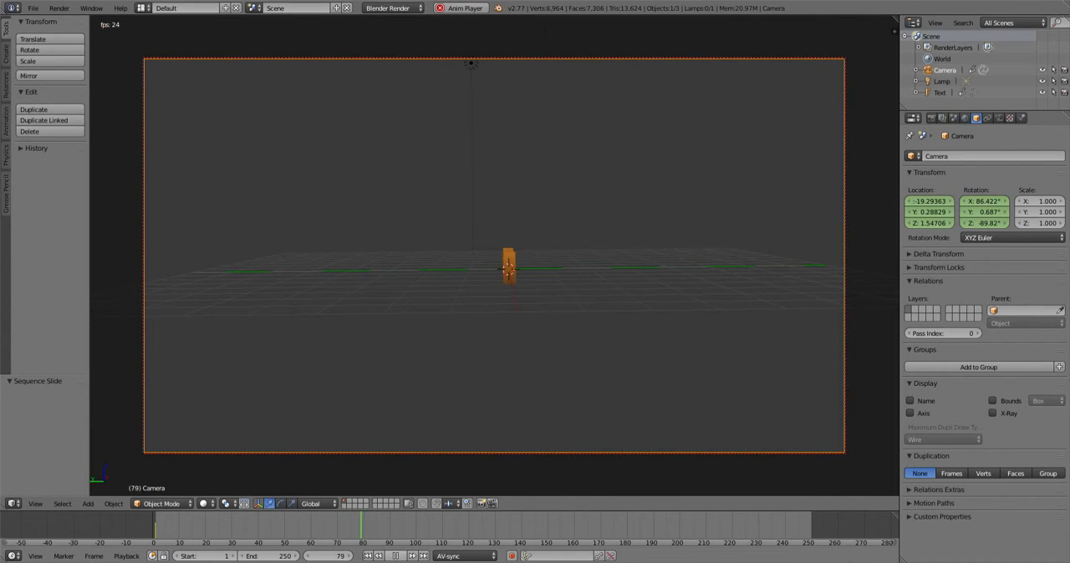
key("alt+a")
middle_click_drag(535, 276, 451, 264)
scroll(451, 264, "up", 6)
middle_click_drag(505, 293, 507, 326)
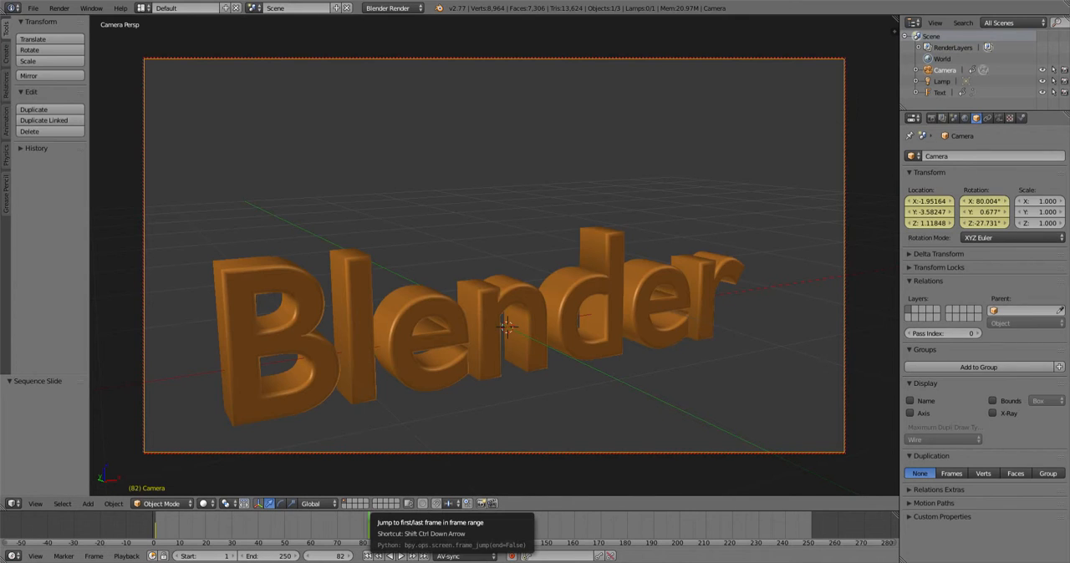
- Jump to the first frame, play the camera animation and stop it
left_click(369, 556)
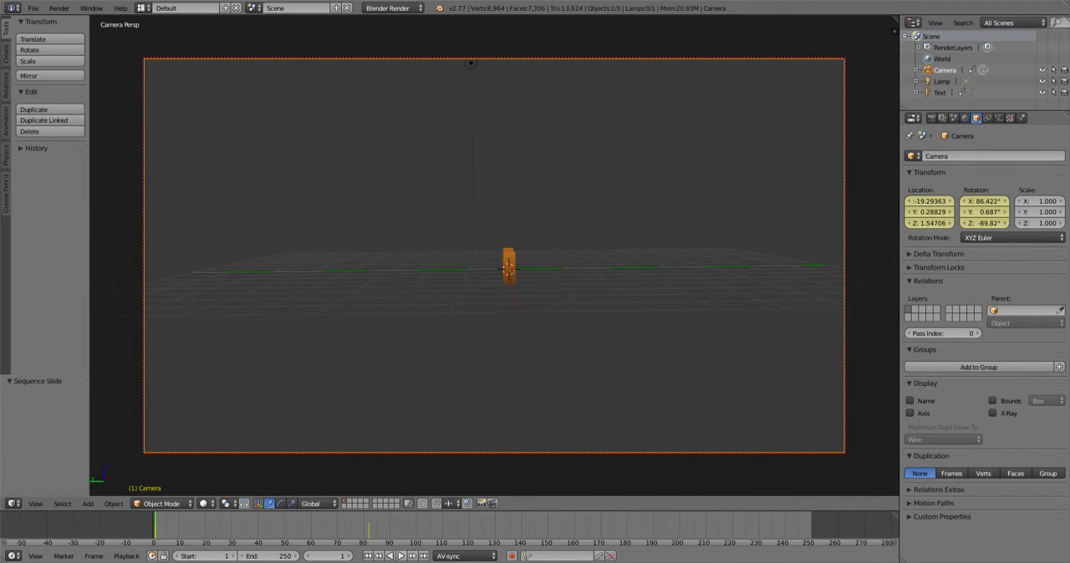
left_click(401, 556)
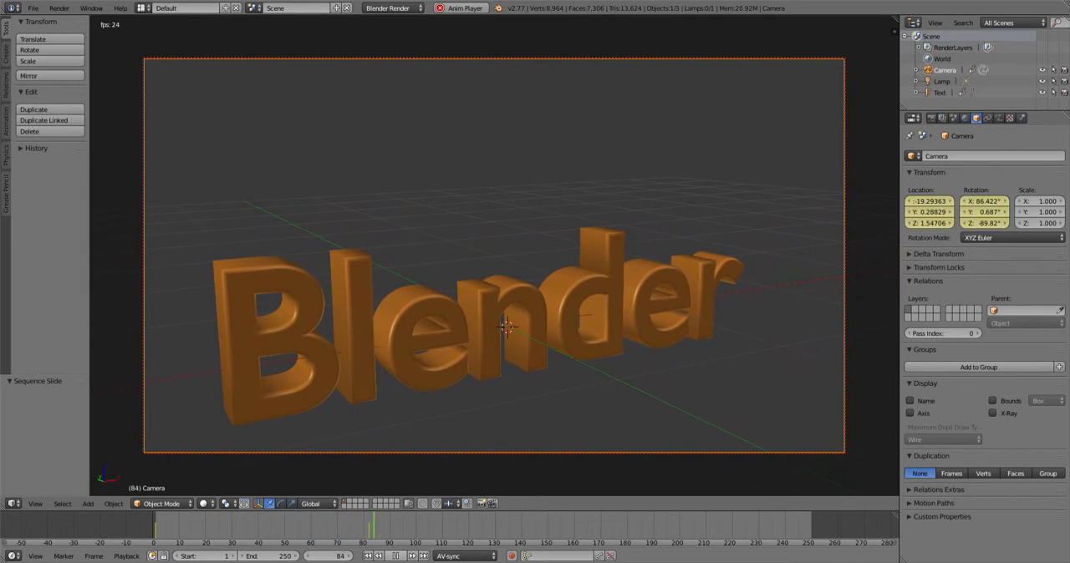
key("Escape")
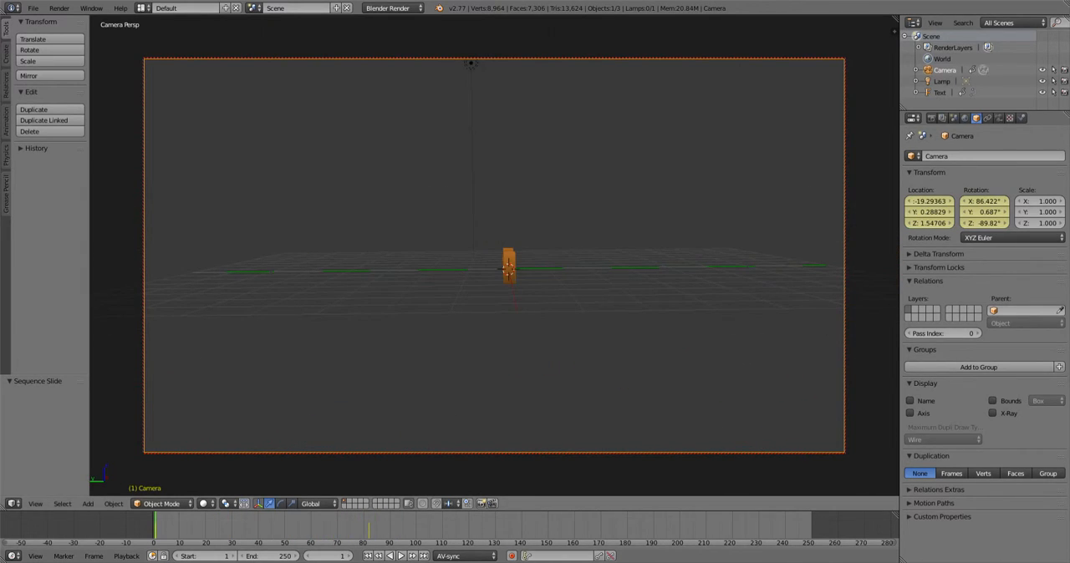
- Stop playback at frame 72, zoom the camera out from the text and insert a camera keyframe
key("alt+a")
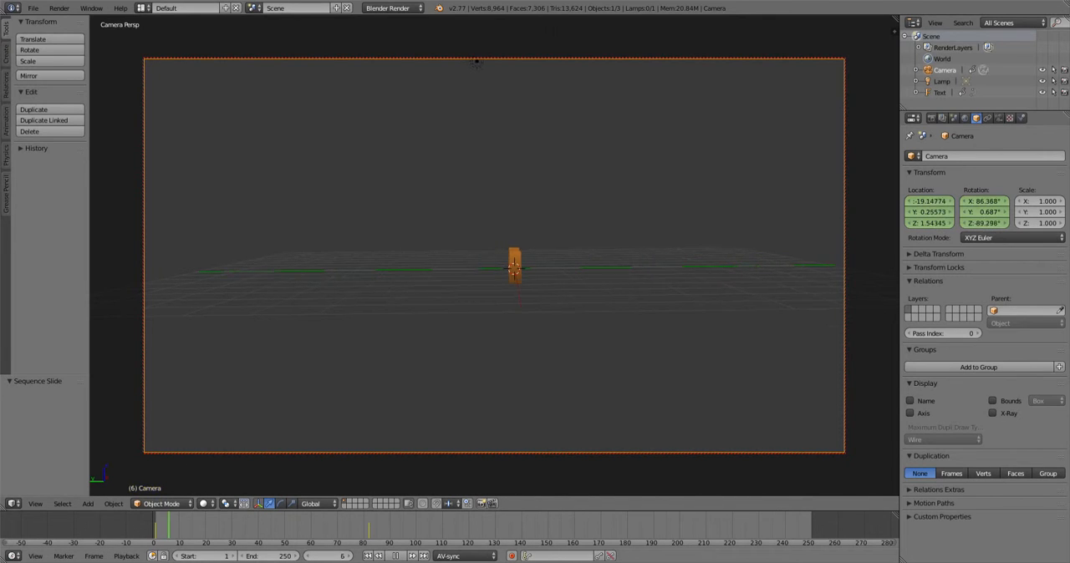
key("alt+a")
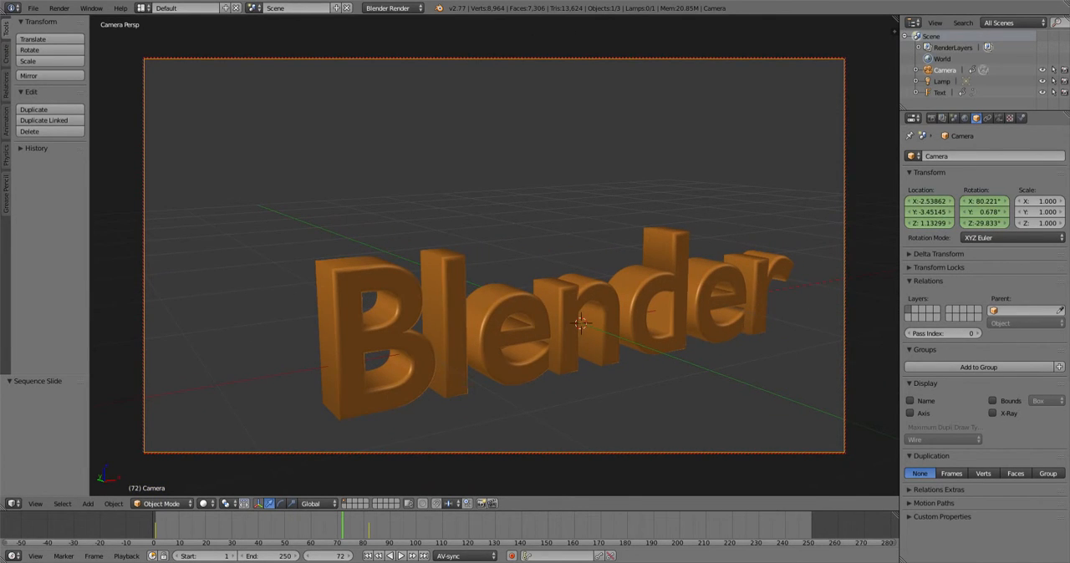
scroll(494, 256, "down", 5)
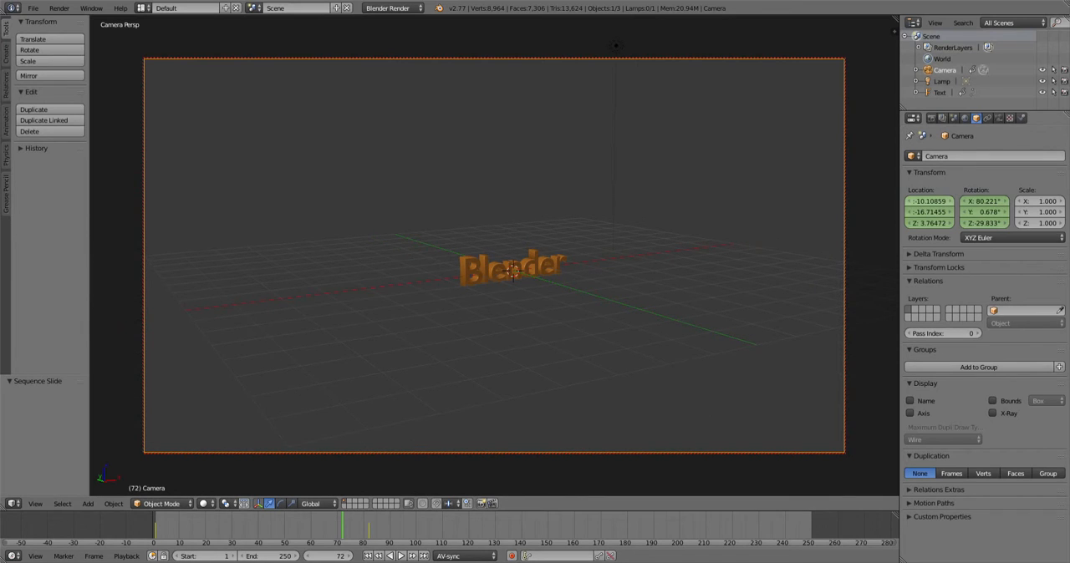
key("i")
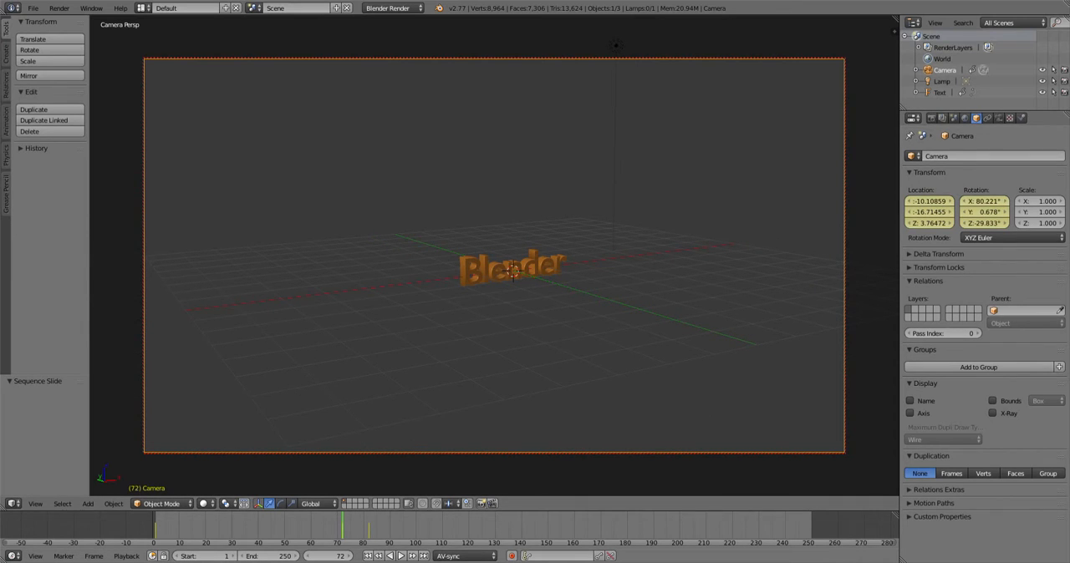
- Rewind and play the animation, stopping it at frame 159
key("shift+Left")
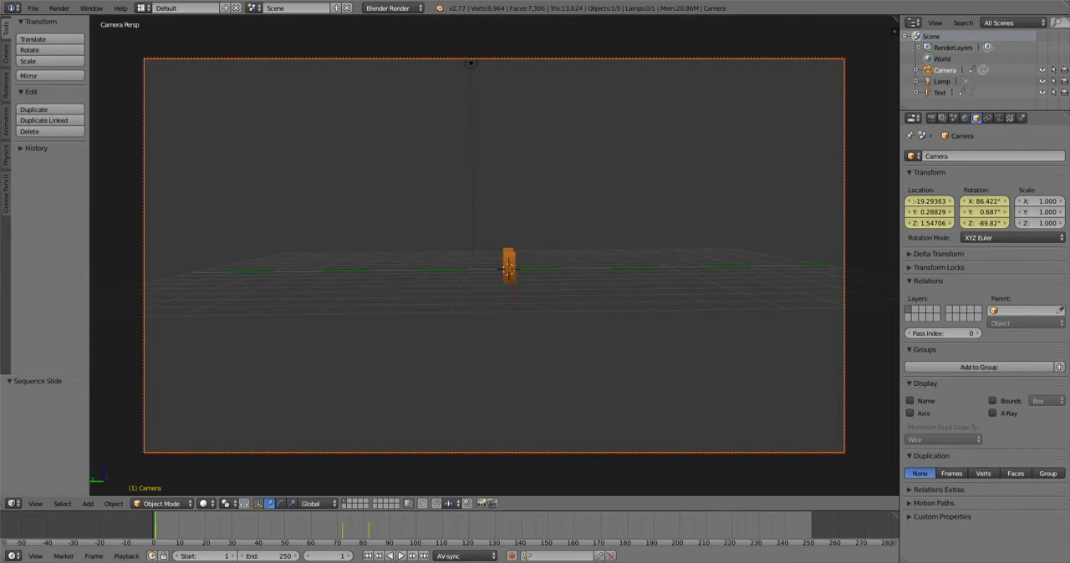
key("alt+a")
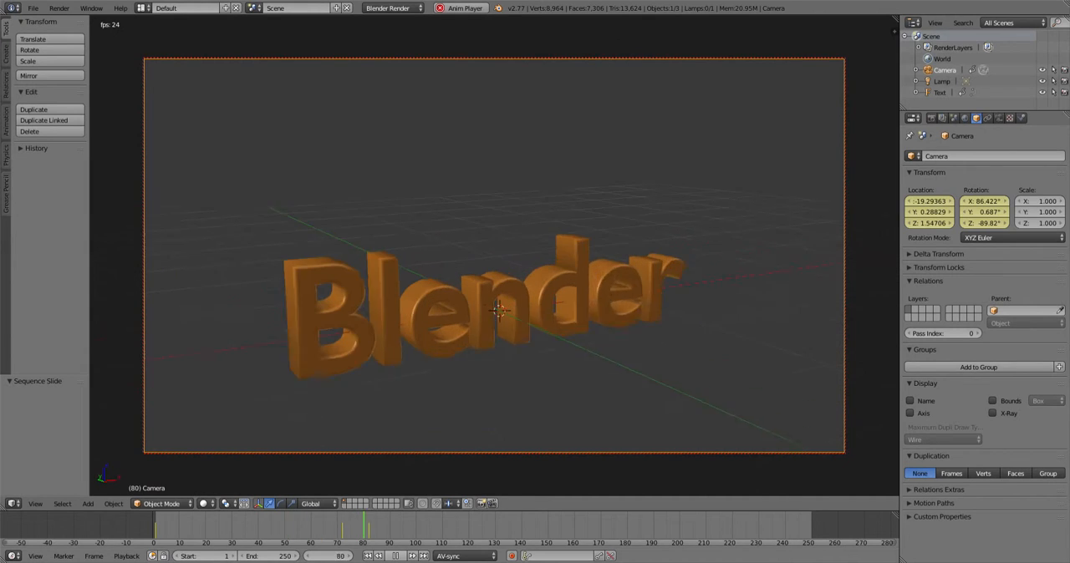
key("alt+a")
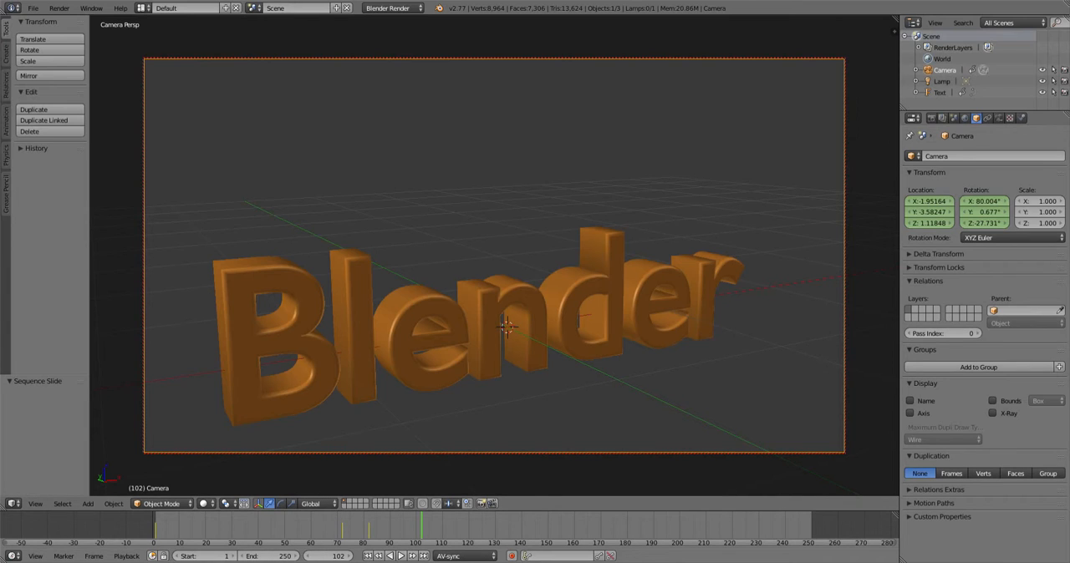
key("alt+a")
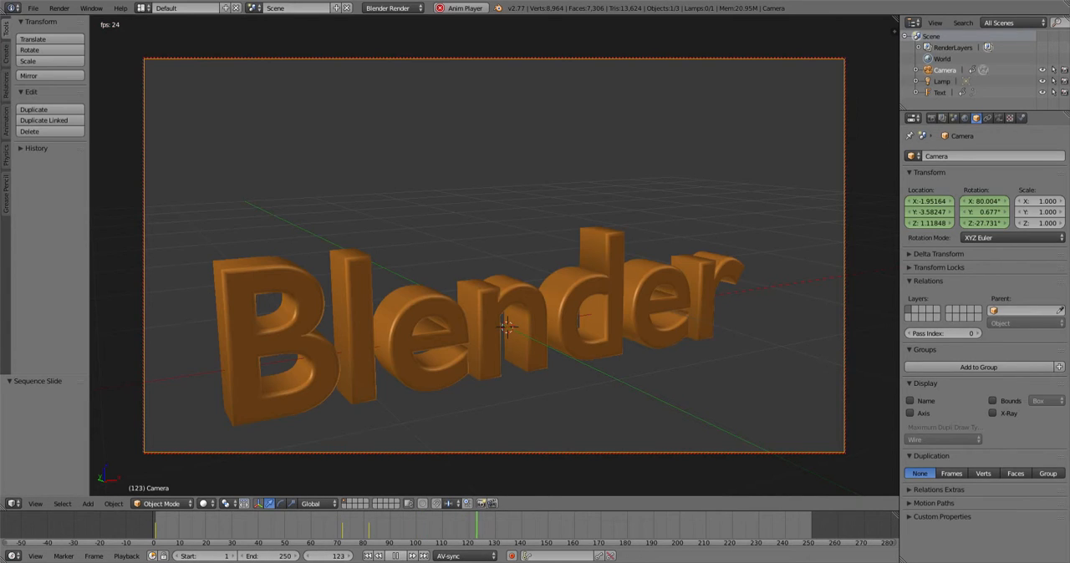
key("alt+a")
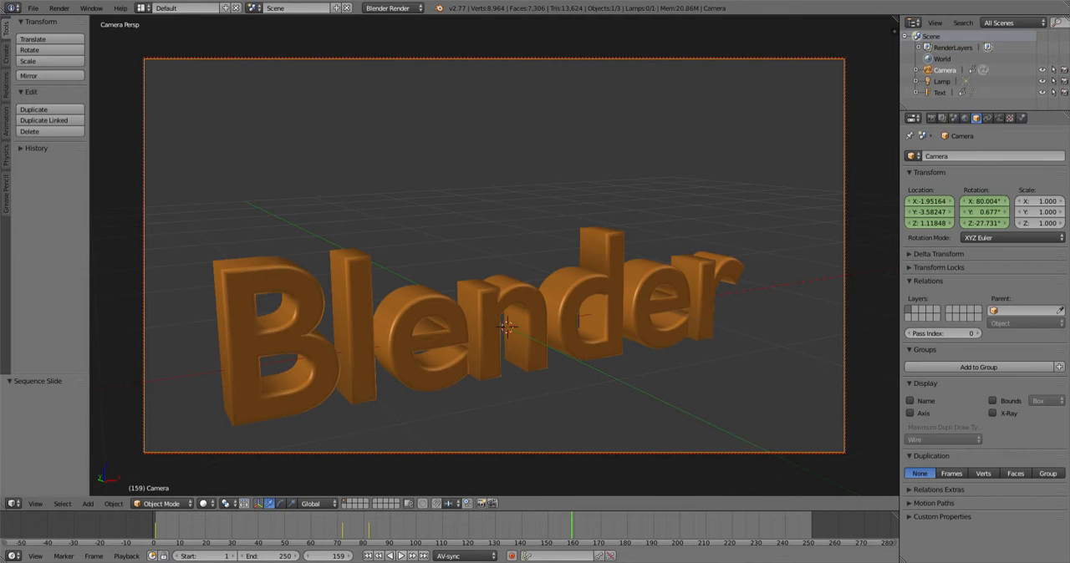
- Orbit the camera to a distant angled view of the text at frame 159 and insert a camera keyframe
middle_click_drag(535, 292, 475, 278)
scroll(469, 287, "down", 6)
key("i")
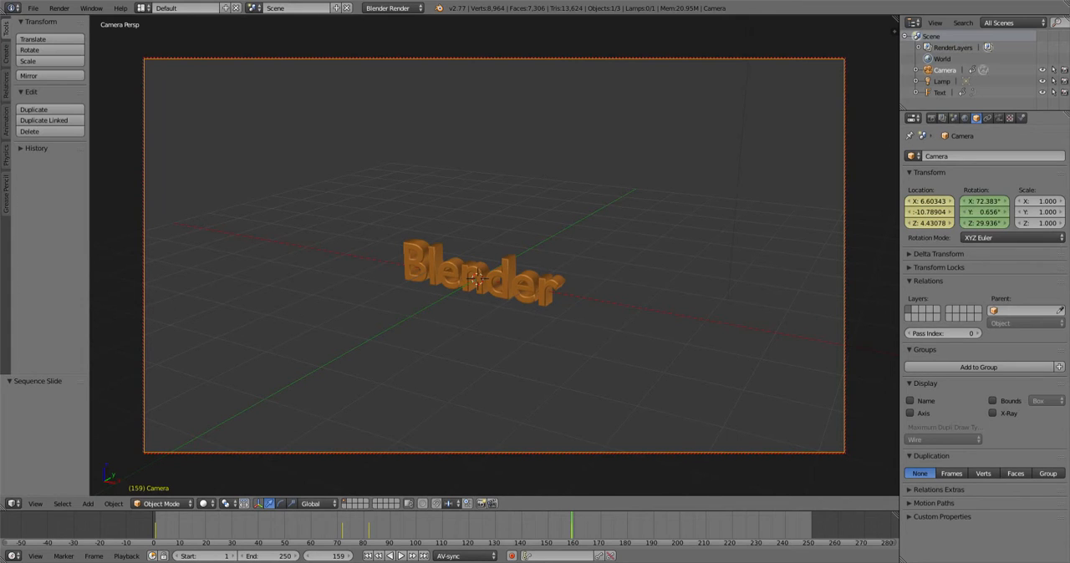
key("i")
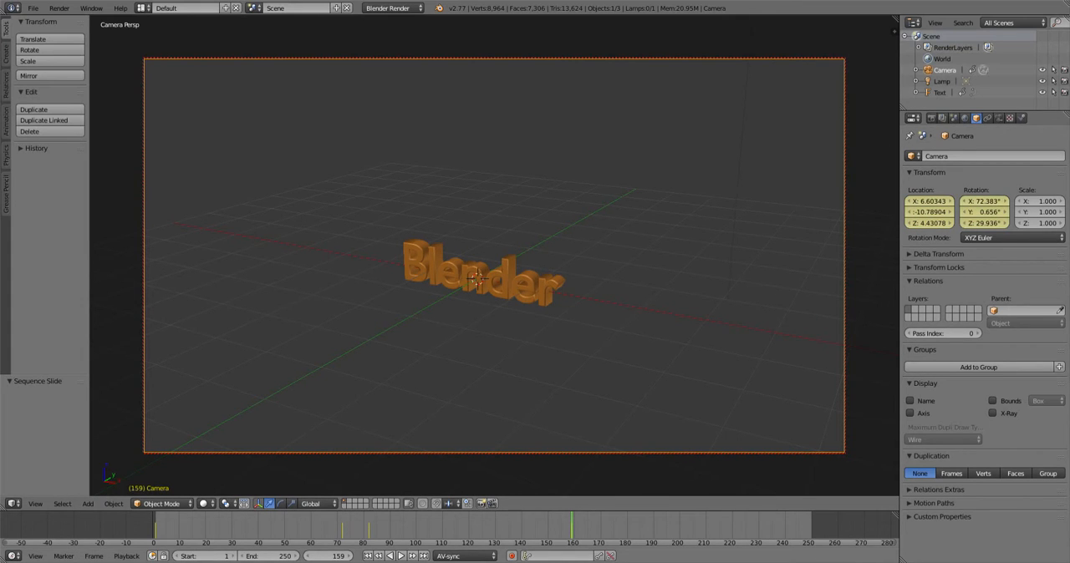
- Go to frame 150, move the camera to a closer angled view of the text and insert a camera keyframe
key("Down")
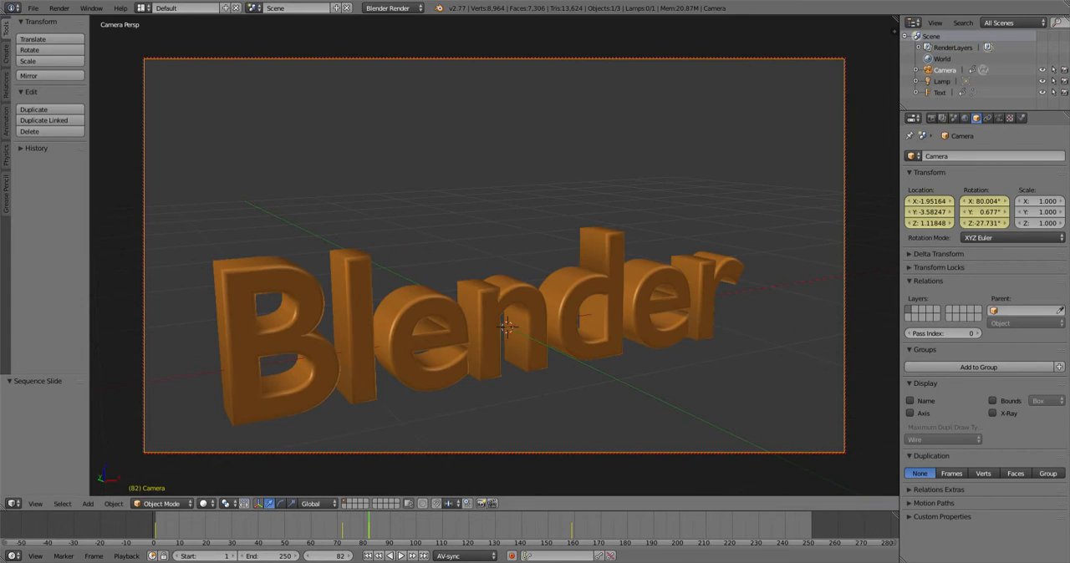
key("Up")
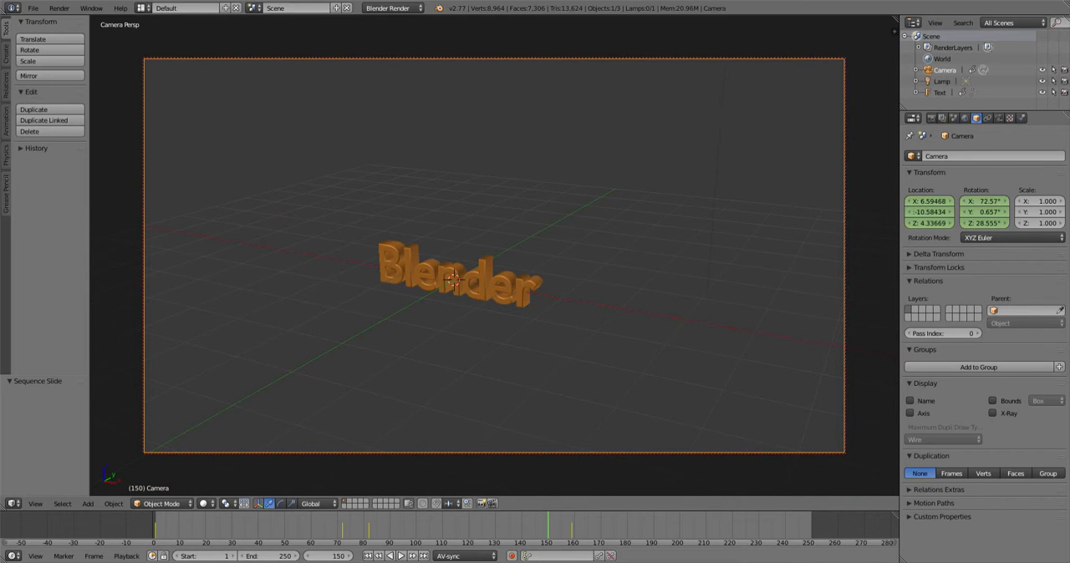
middle_click_drag(455, 280, 565, 275)
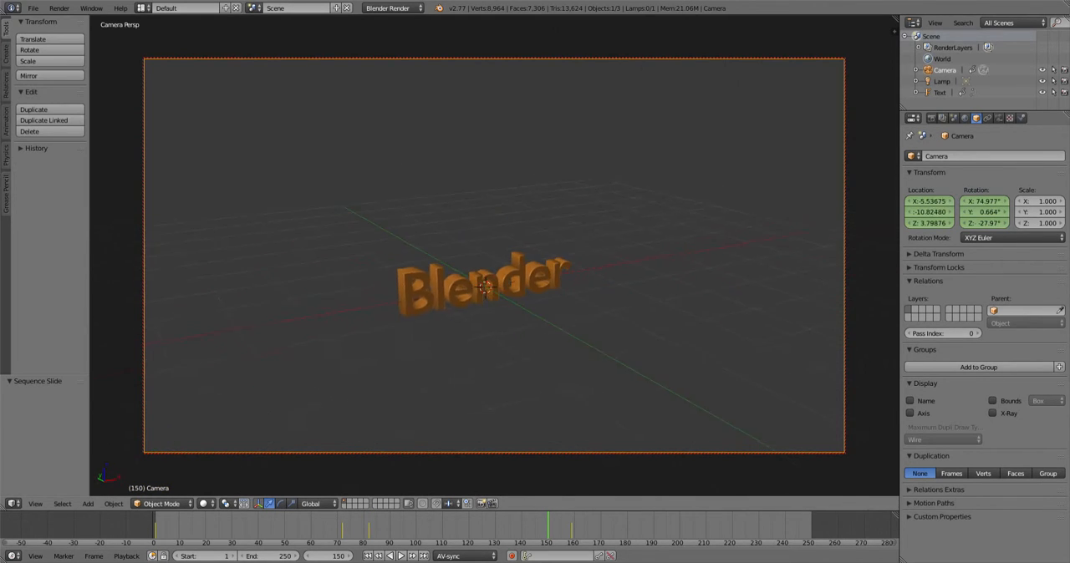
scroll(565, 275, "up", 4)
middle_click_drag(528, 316, 534, 307)
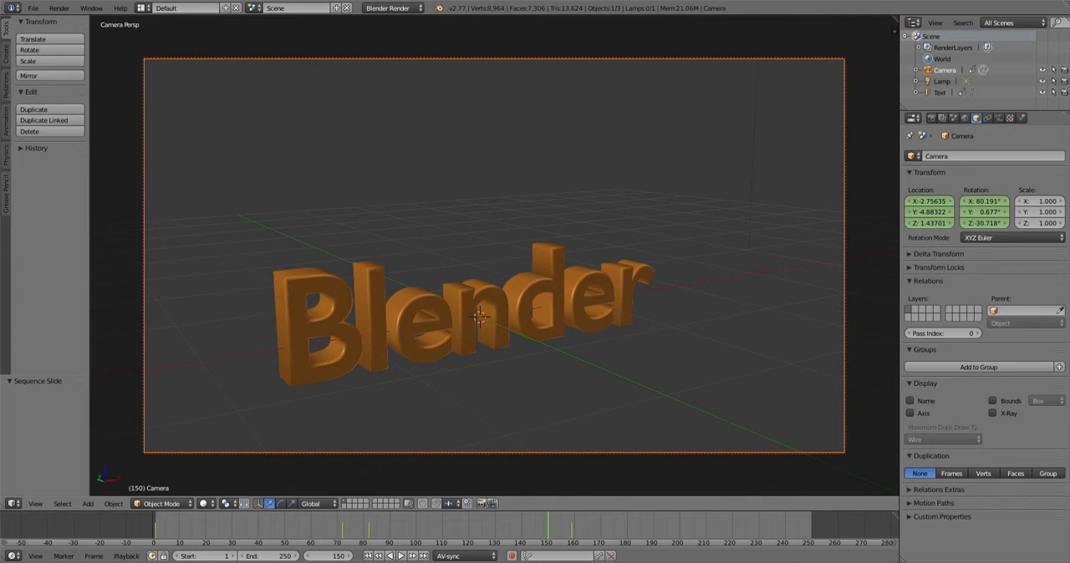
key("i")
key("i")
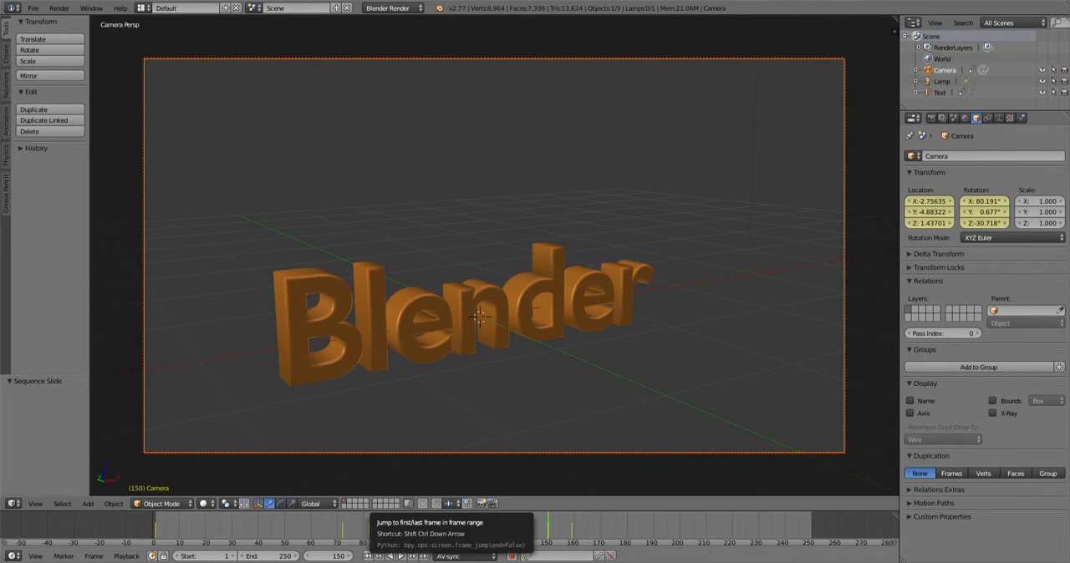
- Jump between the start and frame 82, then rewind and play the camera animation before stopping it
left_click(368, 556)
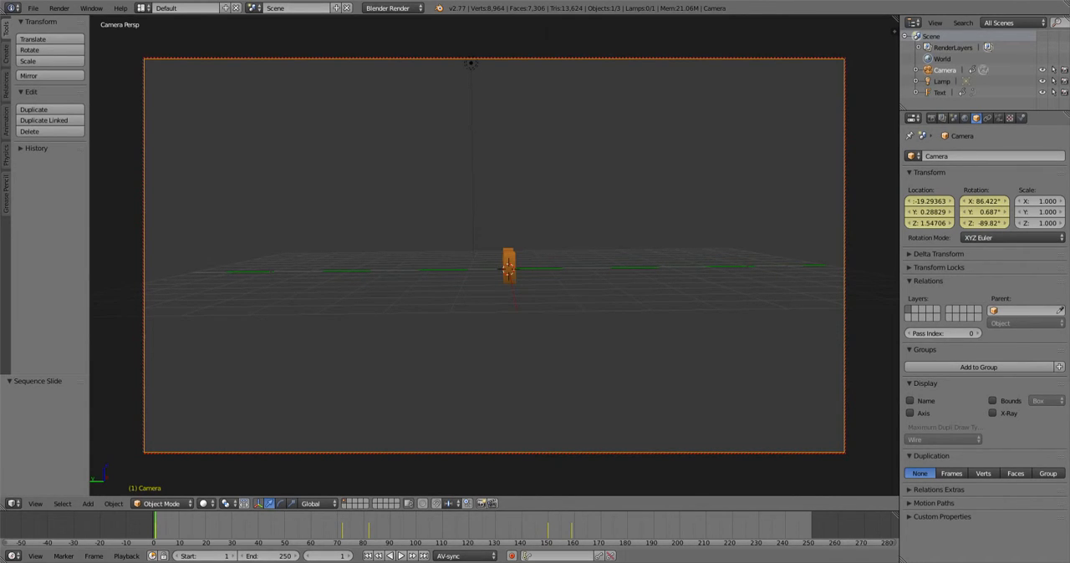
left_click(368, 527)
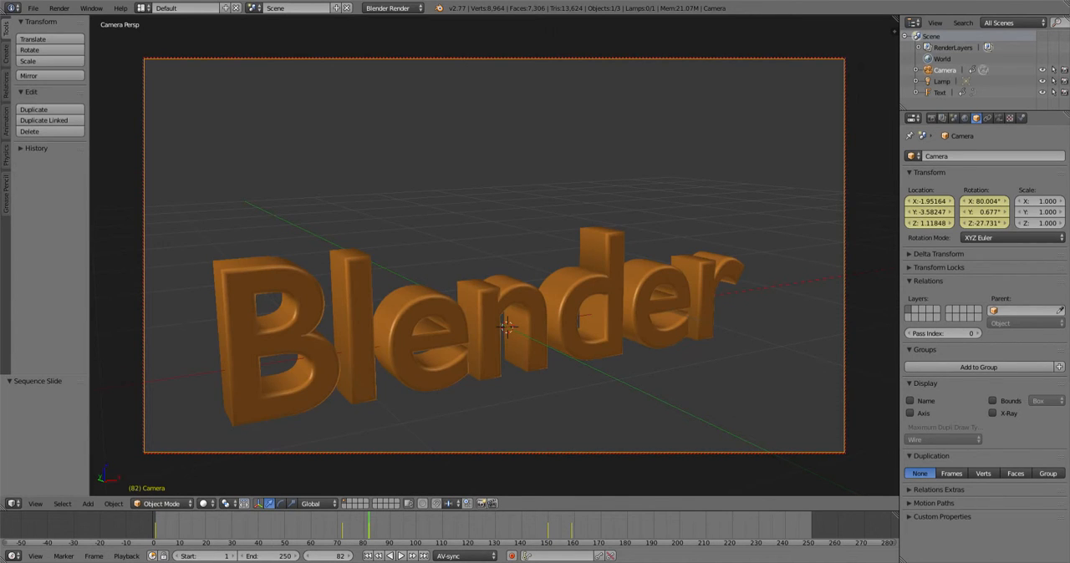
key("shift+Left")
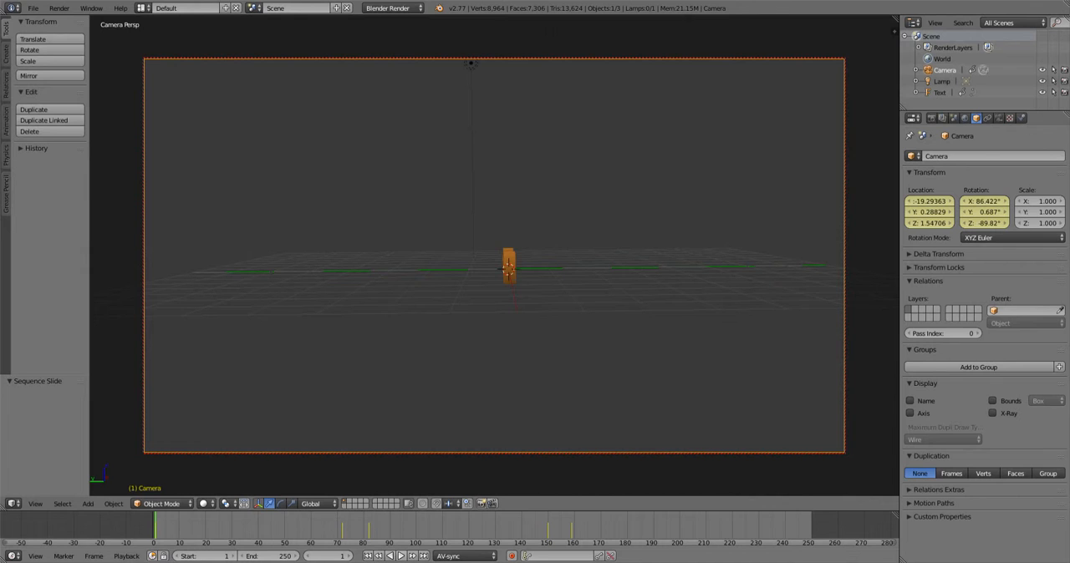
left_click(401, 556)
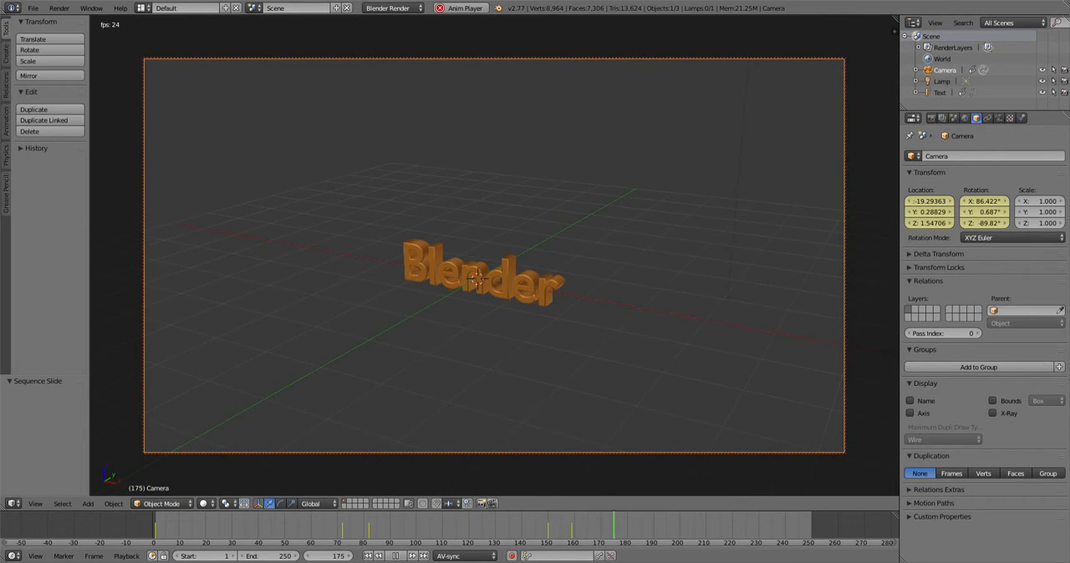
key("alt+a")
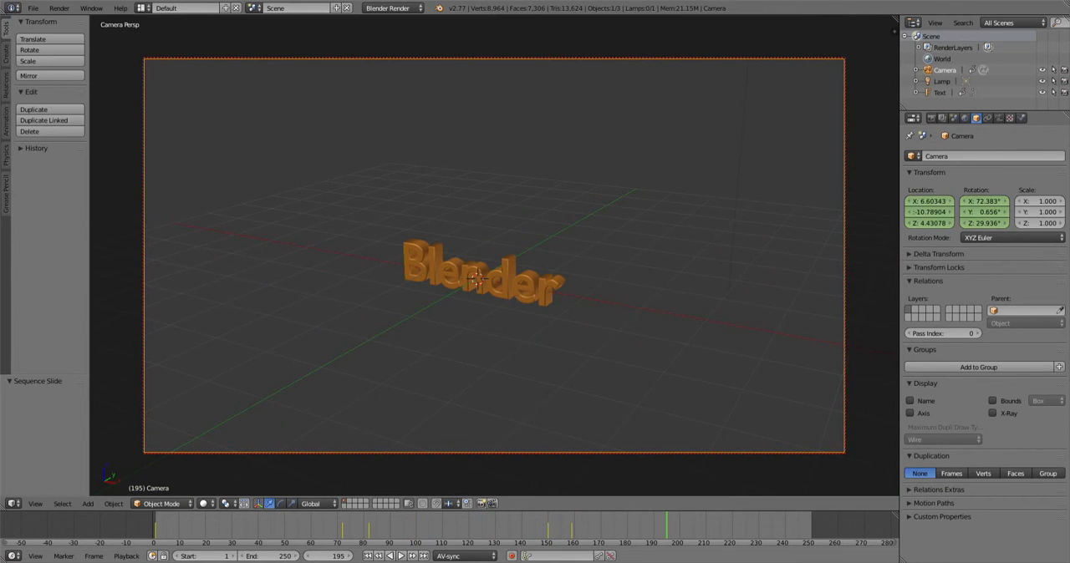
- Scrub through the timeline and play the camera animation, stopping it at frame 238
mouse_move(345, 529)
left_mouse_down()
mouse_move(270, 528)
mouse_move(334, 528)
left_mouse_up()
key("alt+a")
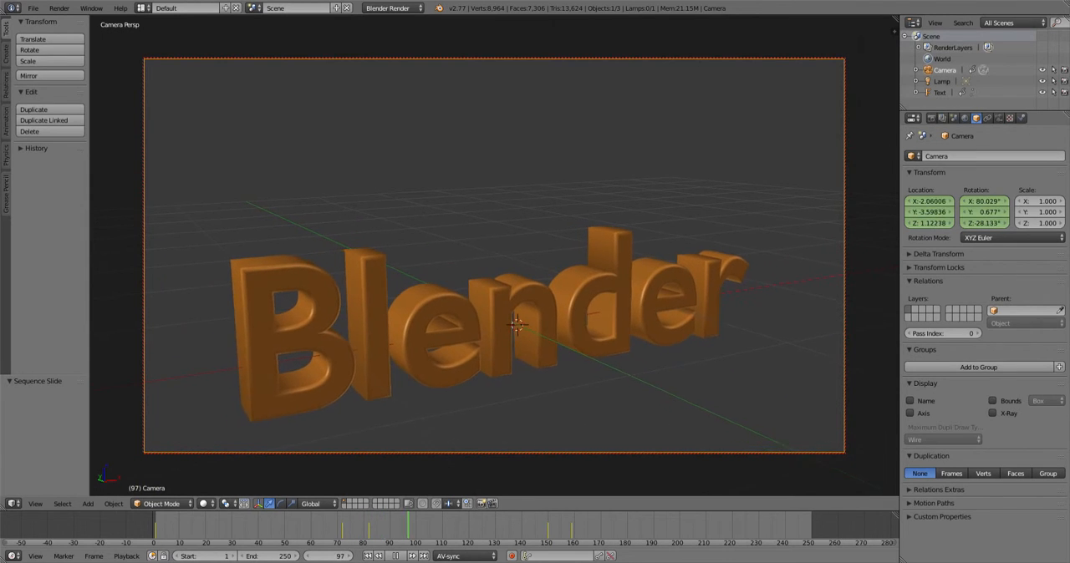
key("Escape")
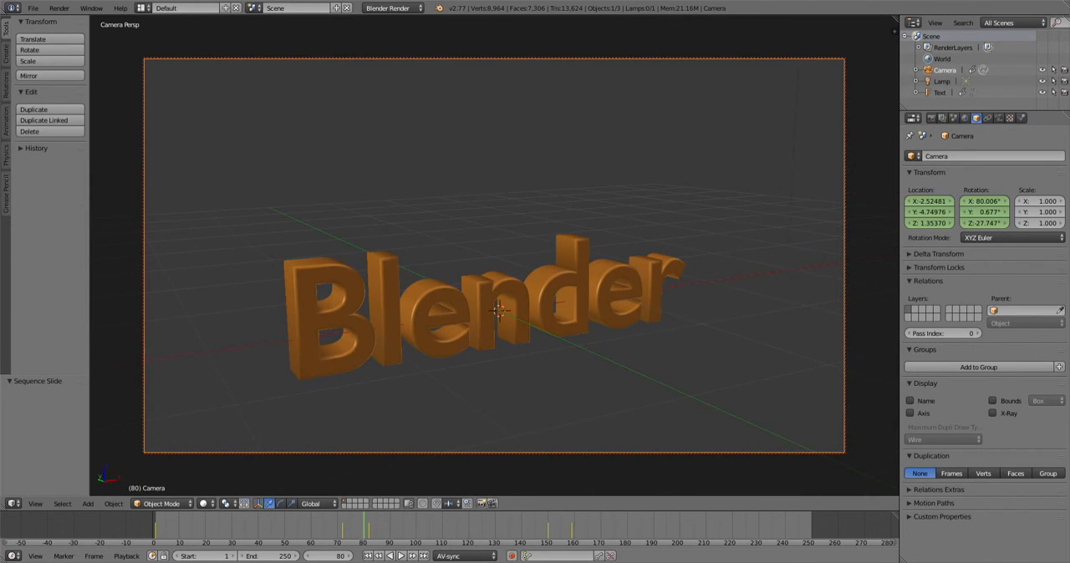
left_click(540, 528)
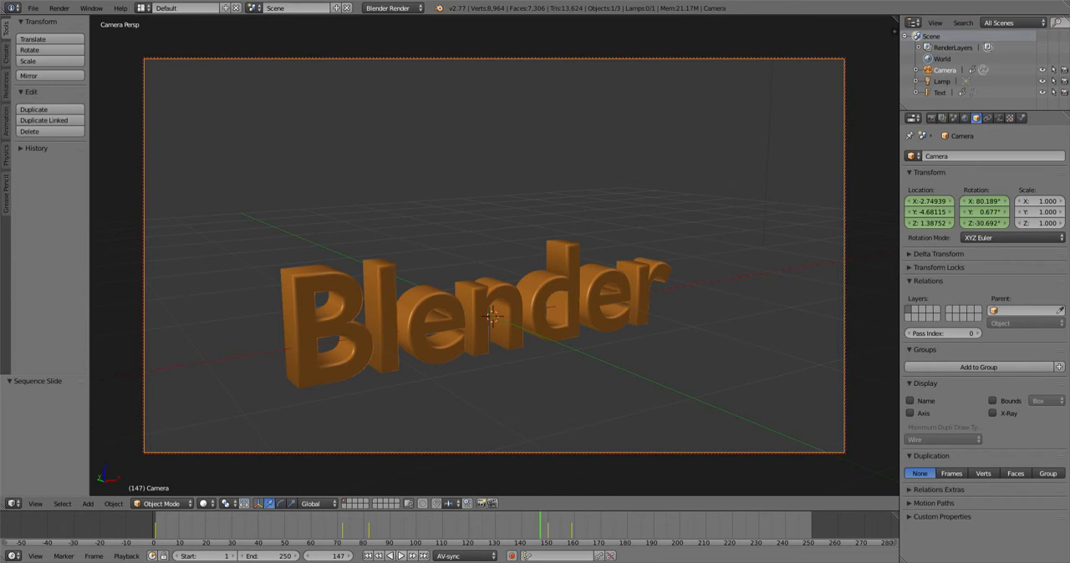
left_click(401, 556)
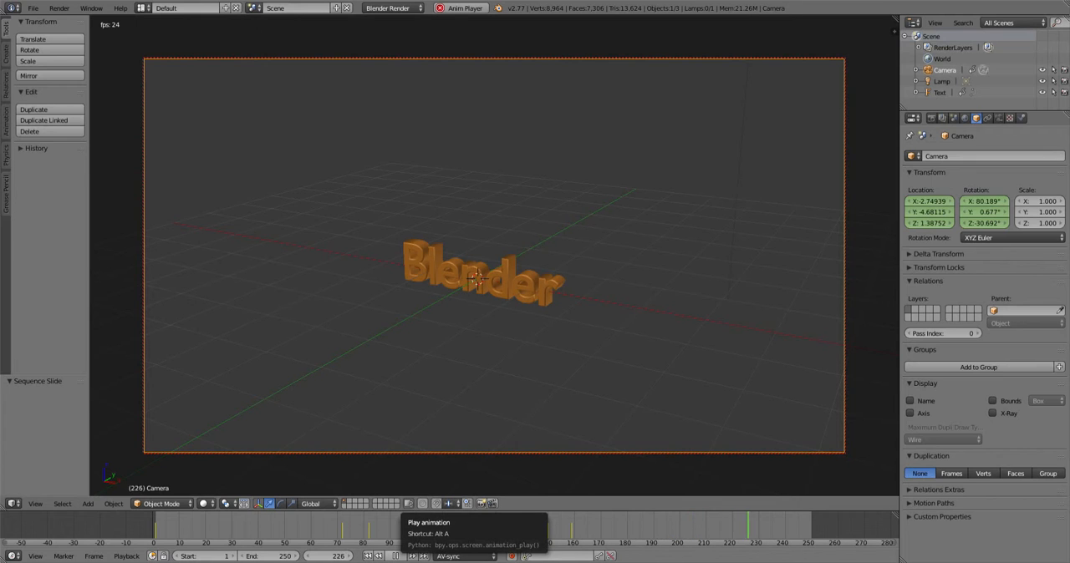
left_click(401, 556)
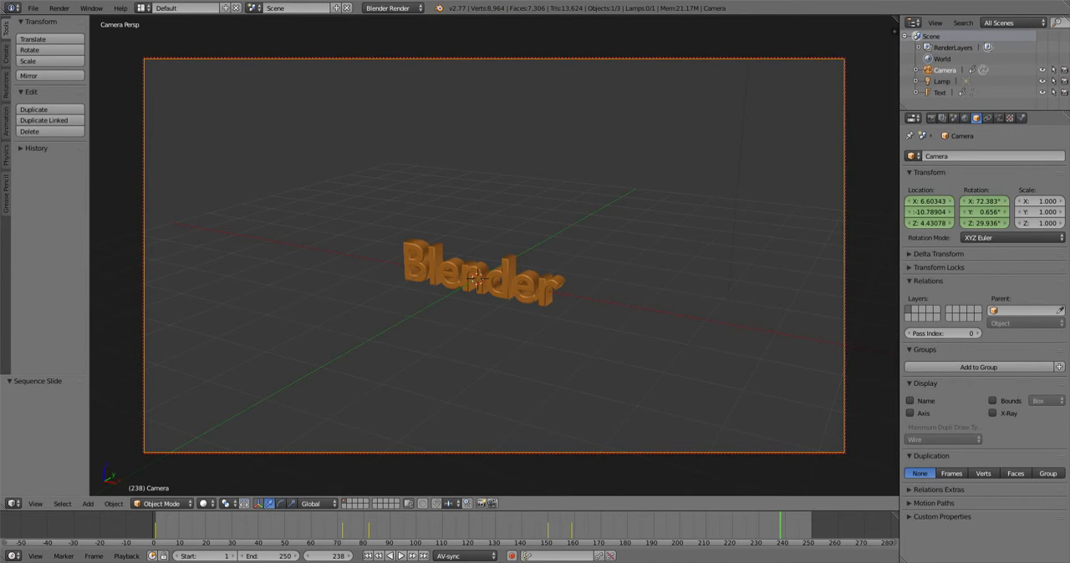
- At frame 238, move the camera to a close view of the text and insert a camera keyframe
mouse_move(468, 285)
middle_mouse_down()
mouse_move(503, 276)
mouse_move(474, 270)
middle_mouse_up()
scroll(494, 276, "up", 5)
scroll(474, 270, "up", 1)
scroll(474, 270, "up", 1)
scroll(474, 270, "down", 1)
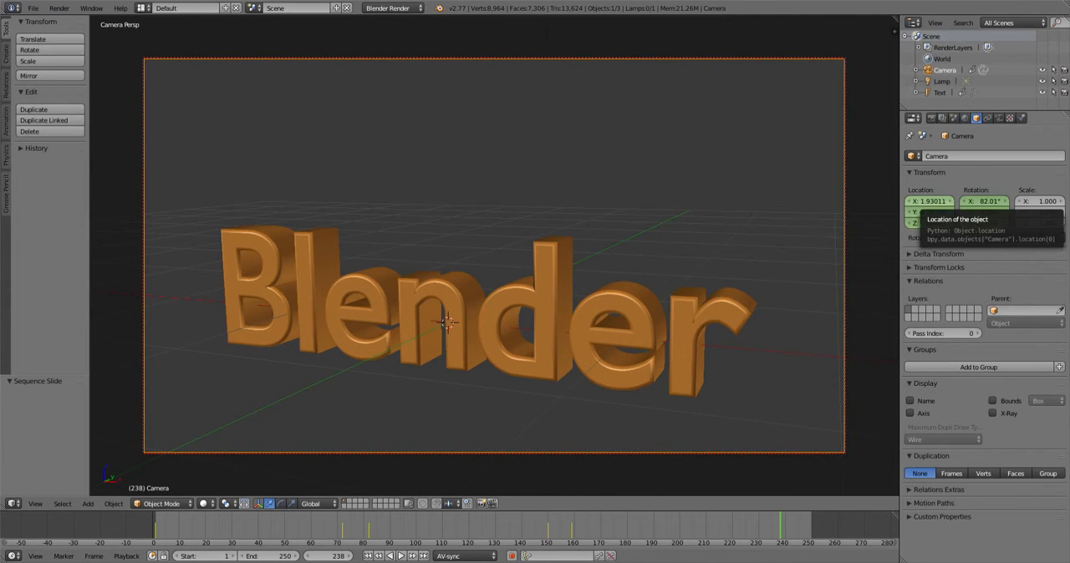
key("i")
key("i")
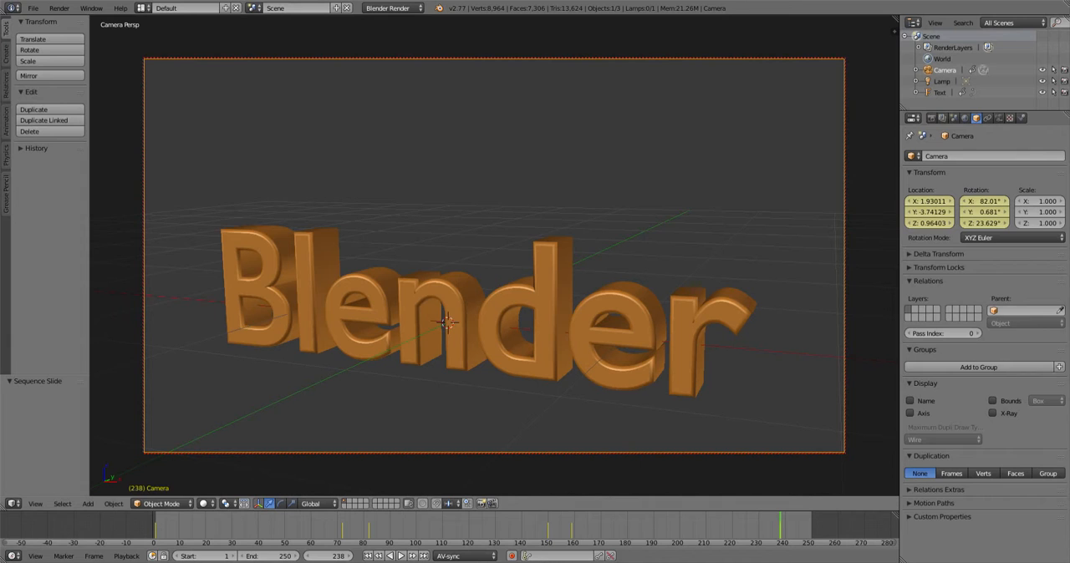
left_click(759, 528)
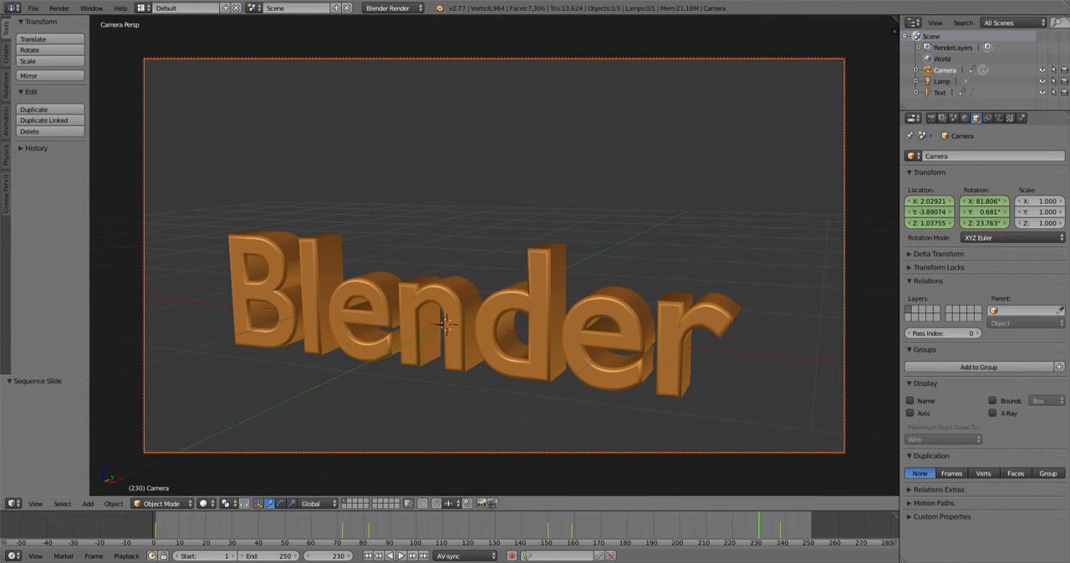
scroll(494, 276, "down", 8)
middle_click_drag(493, 276, 510, 330)
left_click(572, 529)
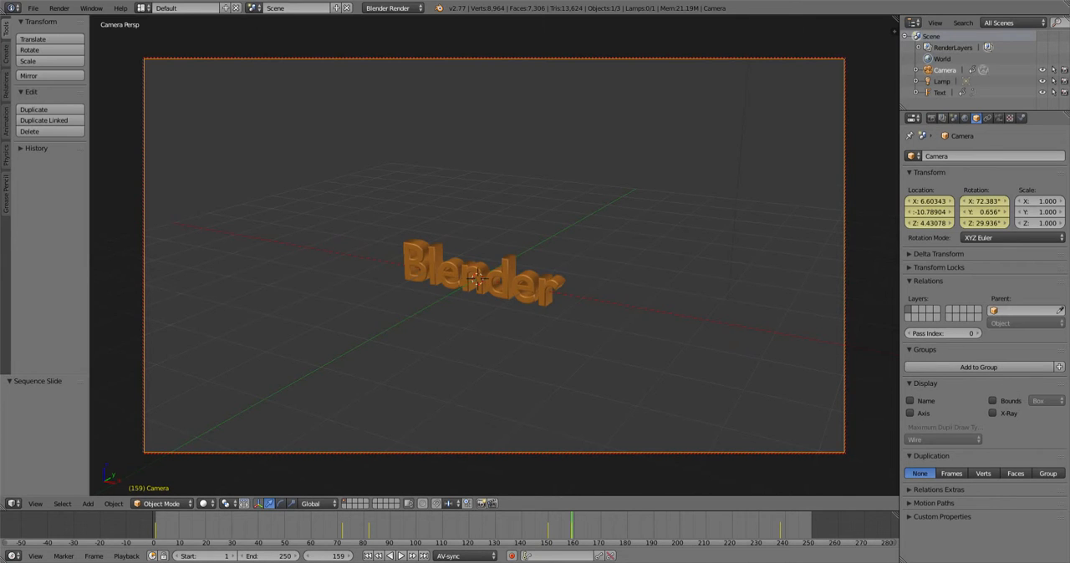
- Go to frame 230, move the camera back to a distant angled view of the text and insert a camera keyframe
key("Up")
key("Left")
key("Left")
key("Left")
key("Left")
key("Left")
key("Left")
key("Left")
key("Left")
scroll(443, 333, "down", 8)
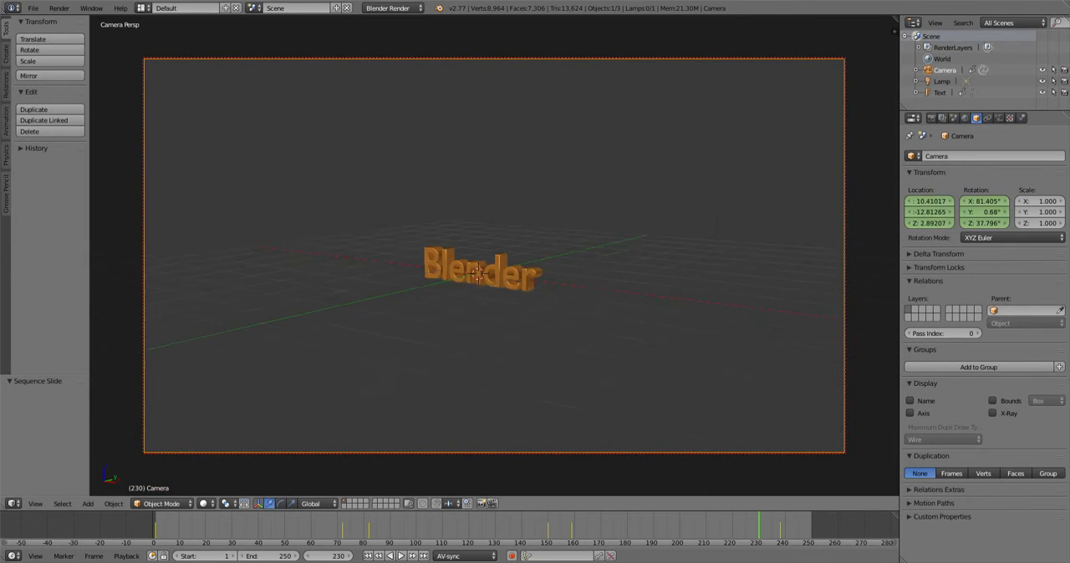
middle_click_drag(442, 332, 447, 344)
scroll(447, 344, "up", 2)
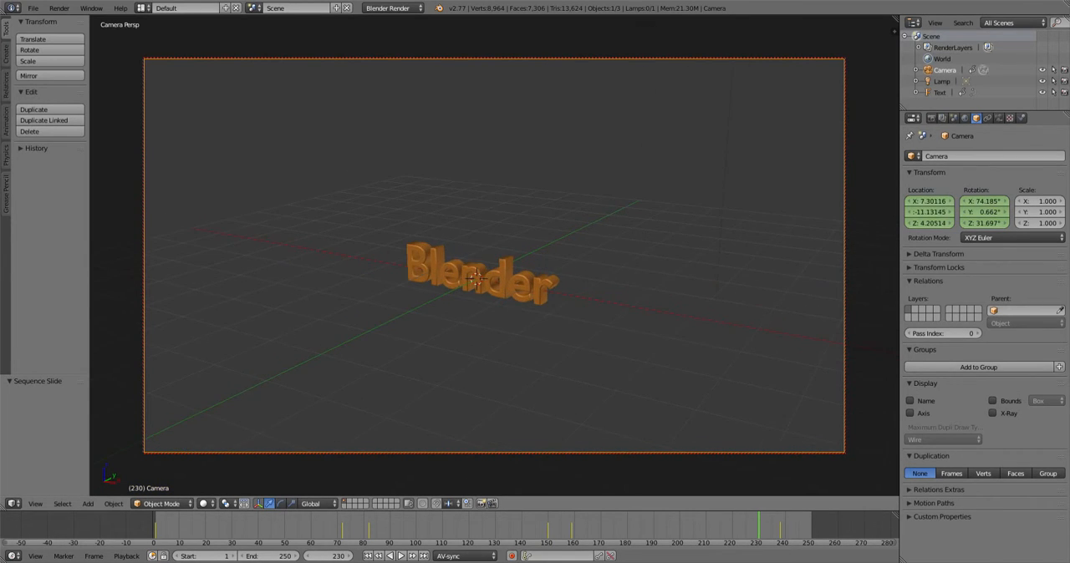
key("i")
key("i")
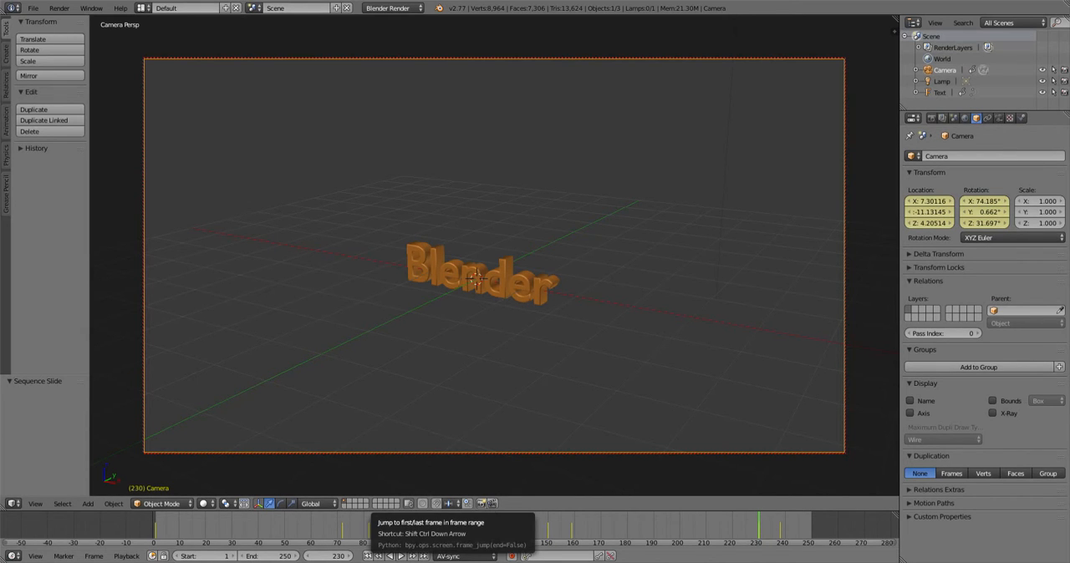
- Rewind to the start and play the animation, stopping it at frame 38
left_click(368, 556)
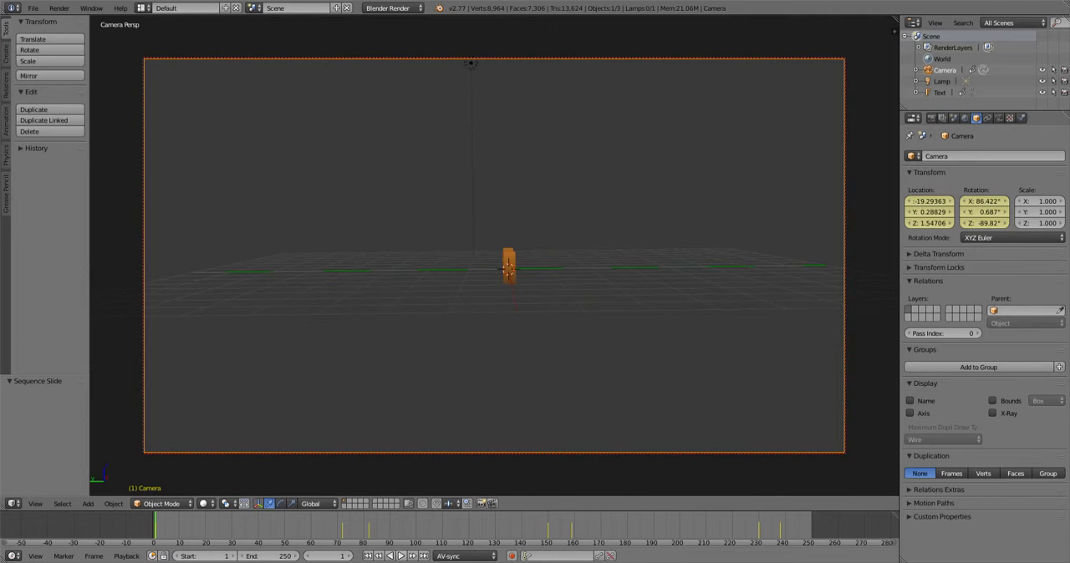
left_click(400, 556)
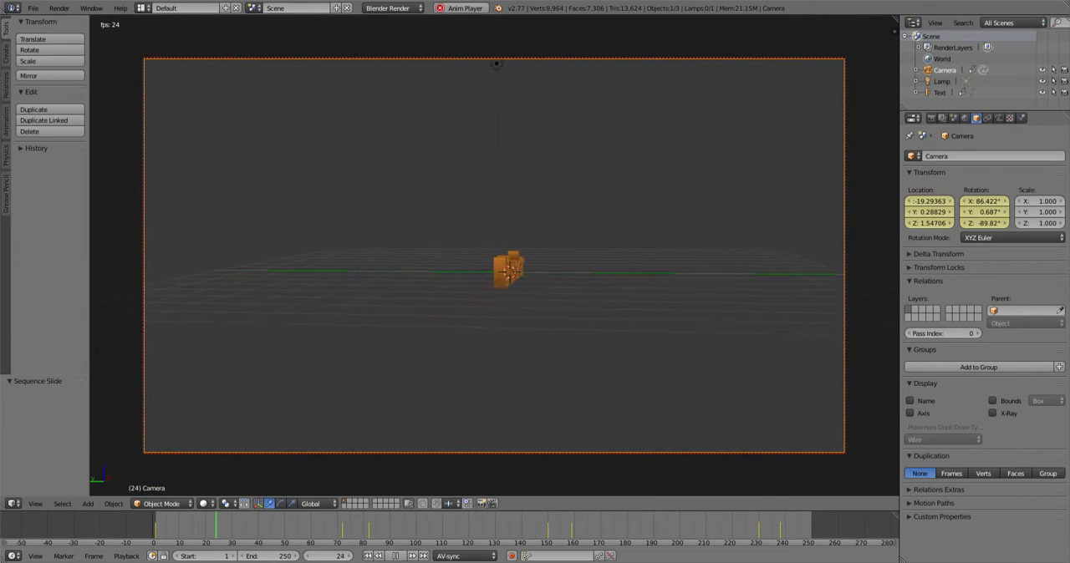
key("alt+a")
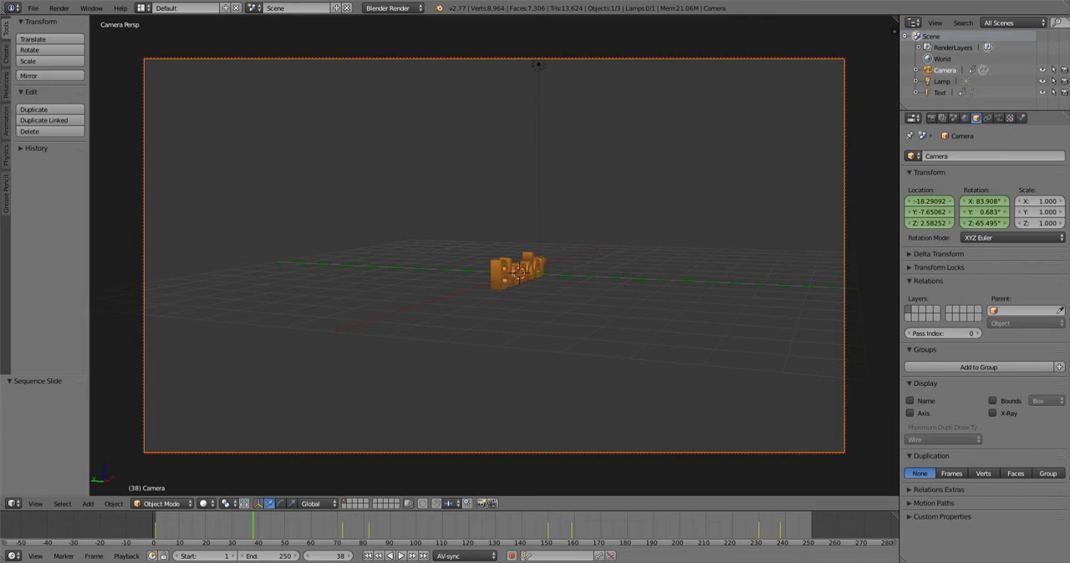
- Set the animation end frame to 250
left_click(268, 557)
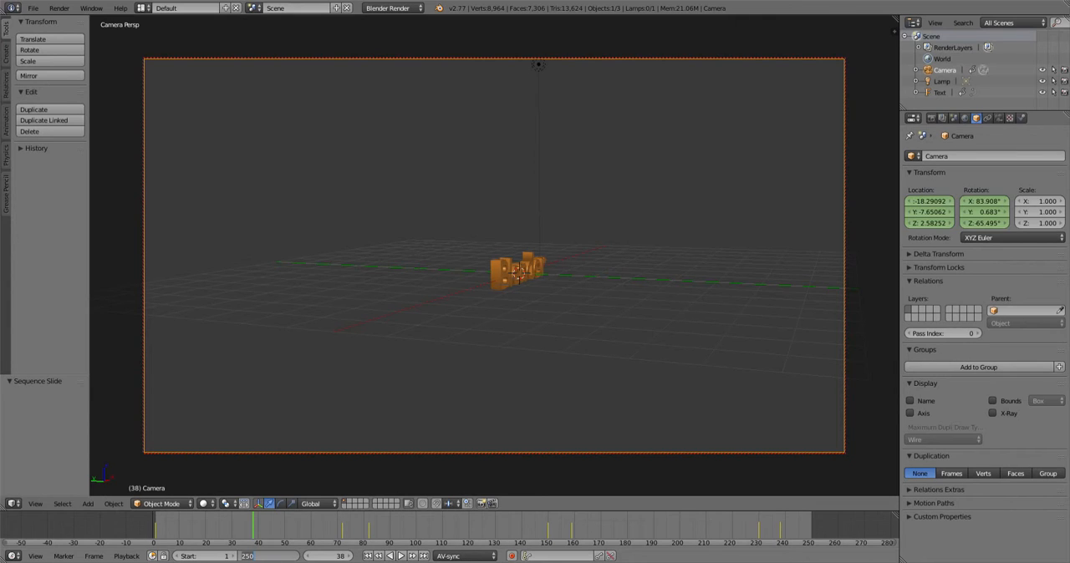
type("300")
key("BackSpace")
key("BackSpace")
key("BackSpace")
type("250")
key("Return")
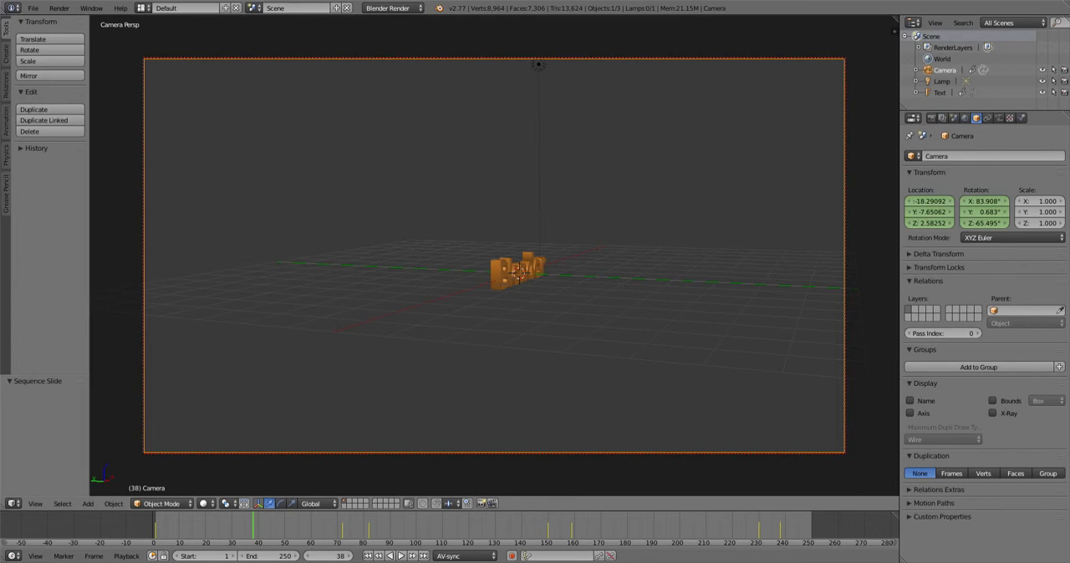
- Try setting the world horizon colour to white, then return it to black
scroll(494, 256, "up", 2)
scroll(494, 255, "up", 2)
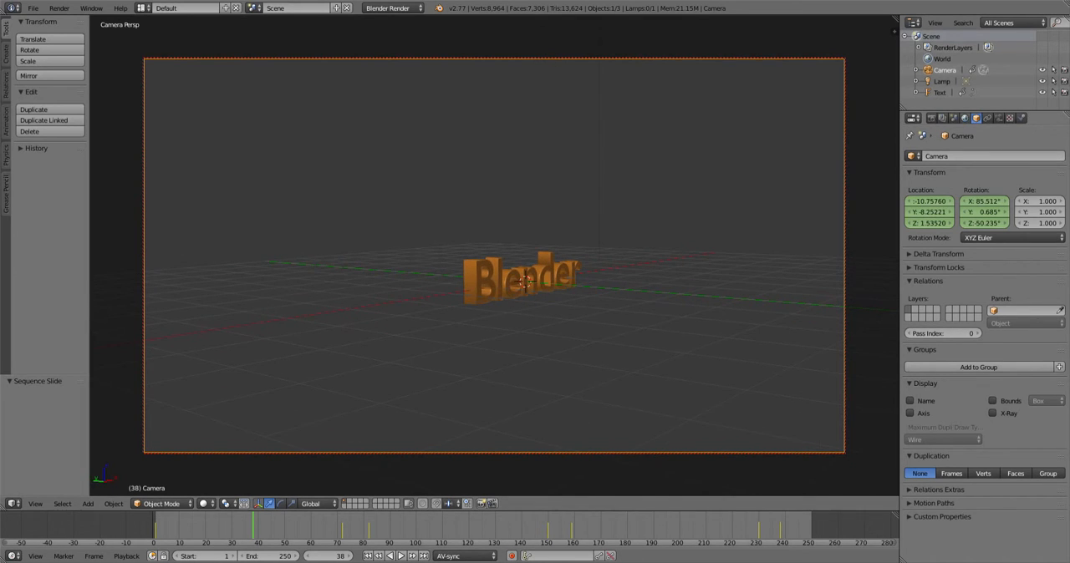
left_click(965, 118)
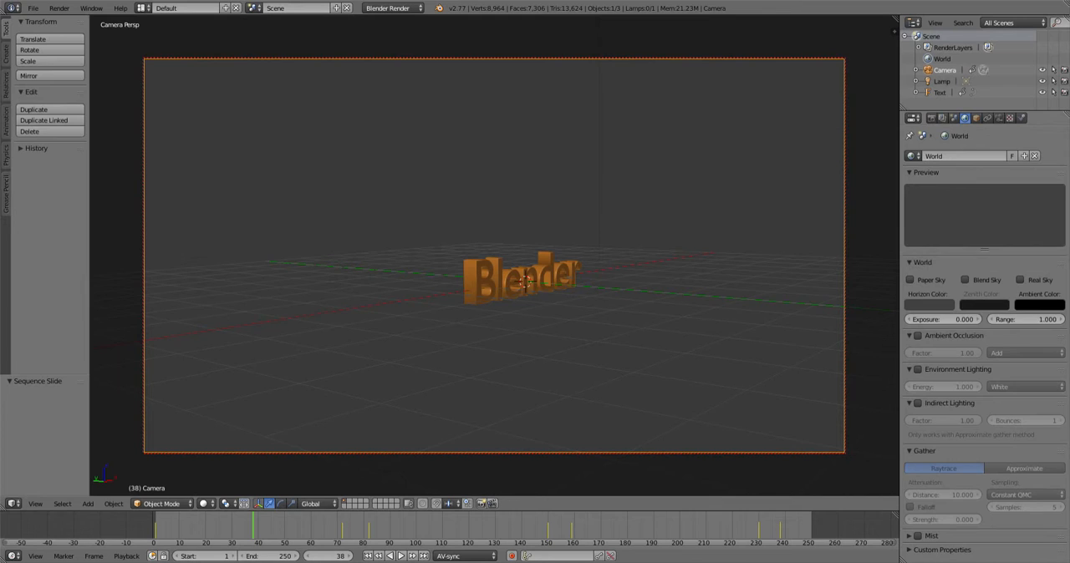
left_click(929, 305)
left_click_drag(1001, 217, 1001, 157)
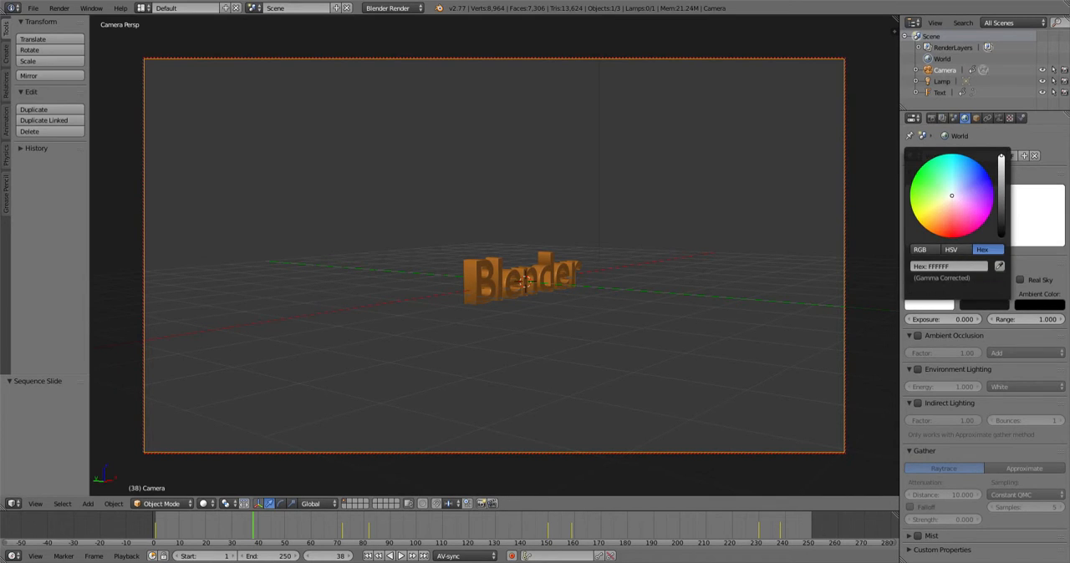
left_click(985, 305)
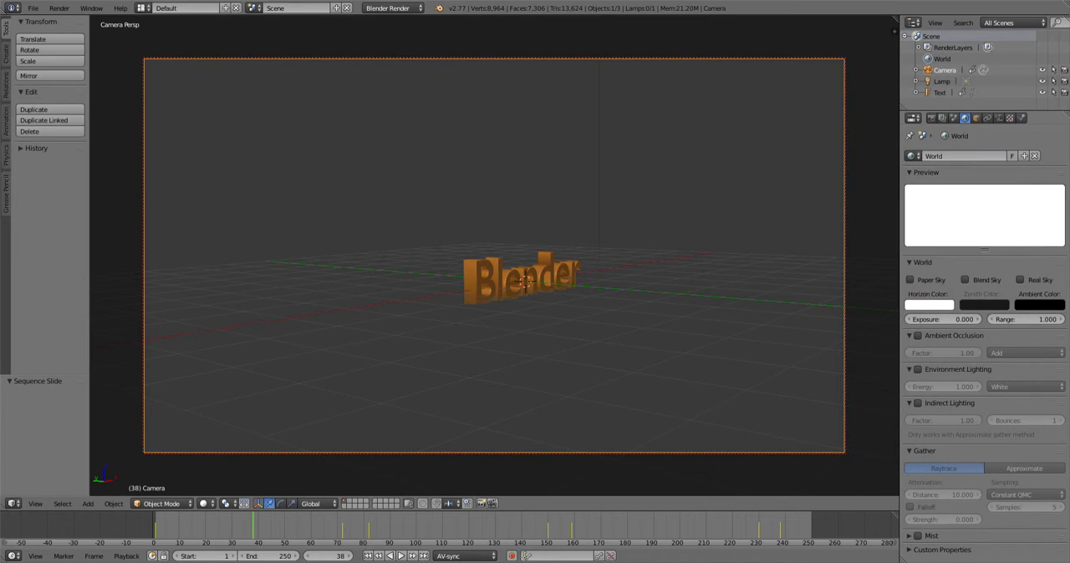
left_click(928, 305)
left_click_drag(1001, 156, 1001, 218)
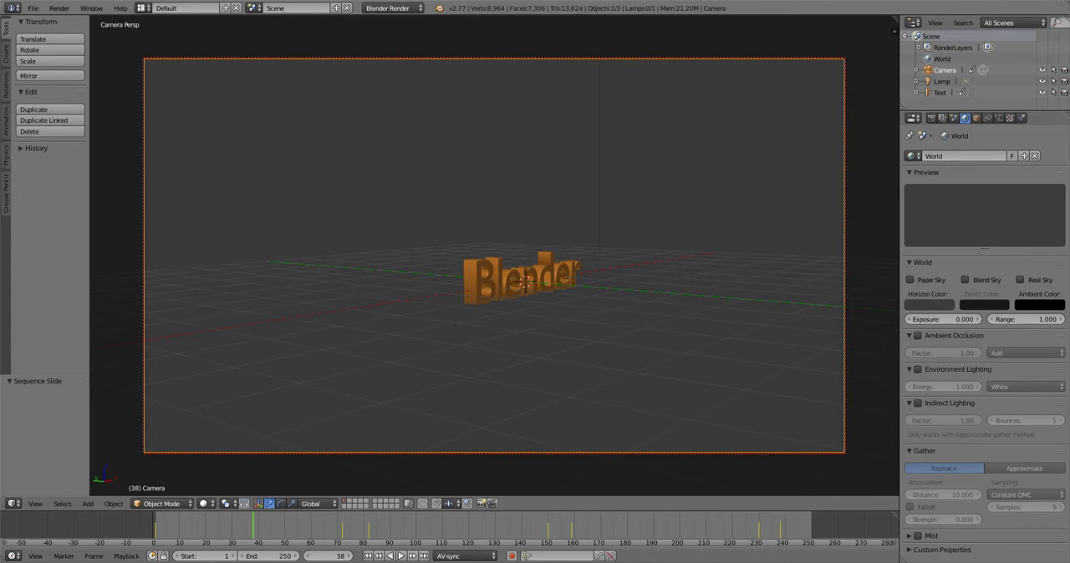
- Switch the render engine to Cycles Render and brighten the world colour to white
left_click(393, 8)
left_click(393, 46)
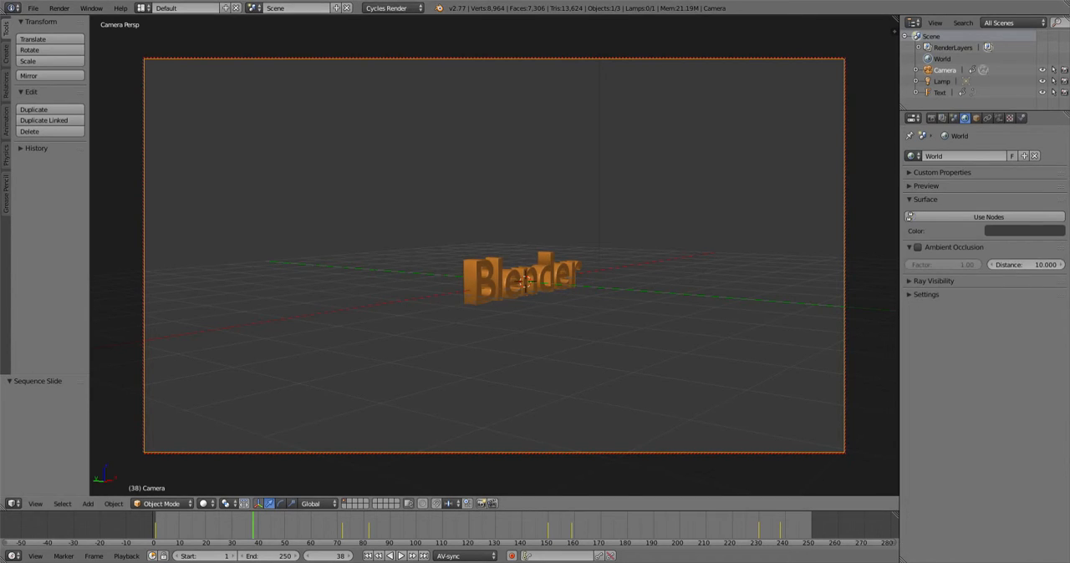
left_click(1024, 231)
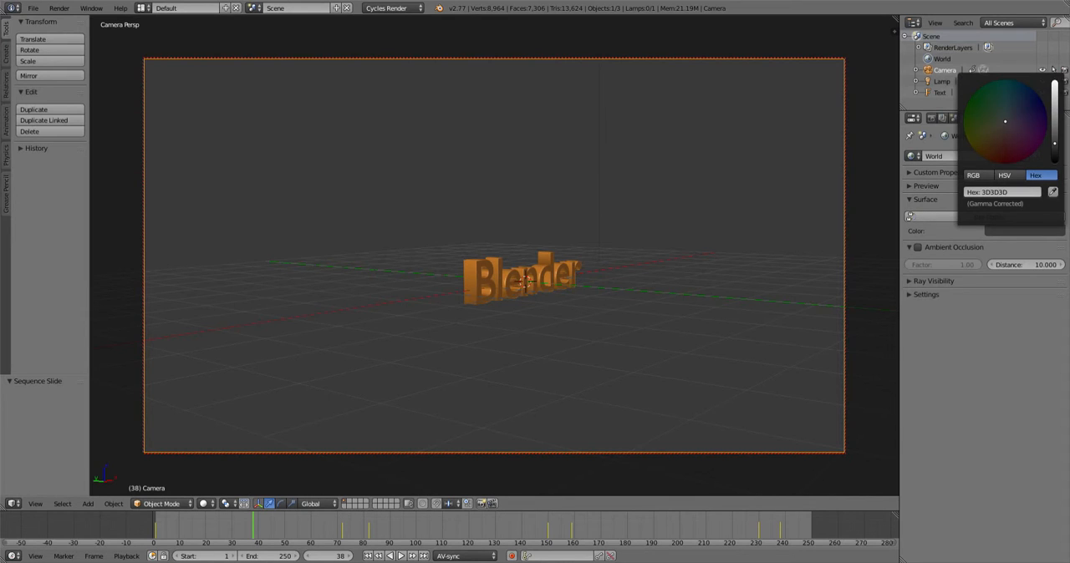
left_click_drag(1055, 159, 1055, 83)
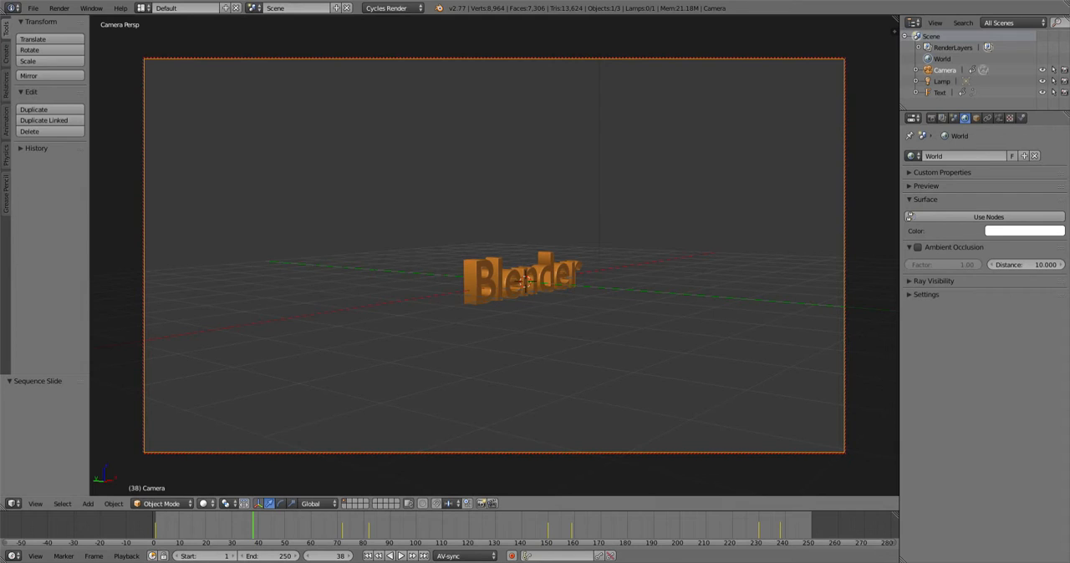
- Set the world colour to a light grey while checking it in Rendered viewport shading, returning to Solid shading
left_click(203, 503)
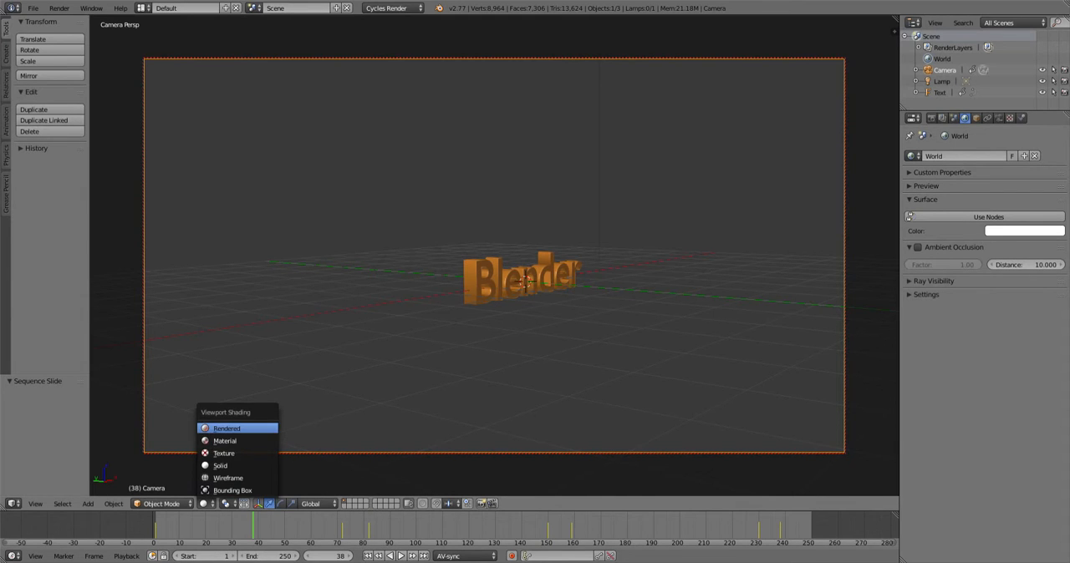
left_click(226, 428)
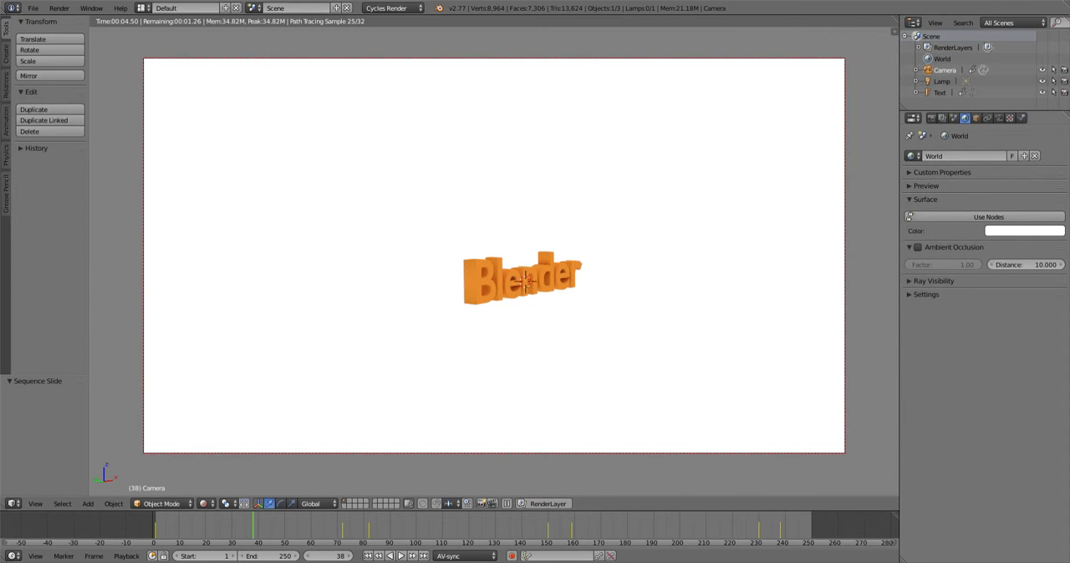
left_click(1024, 230)
left_click_drag(1055, 82, 1055, 110)
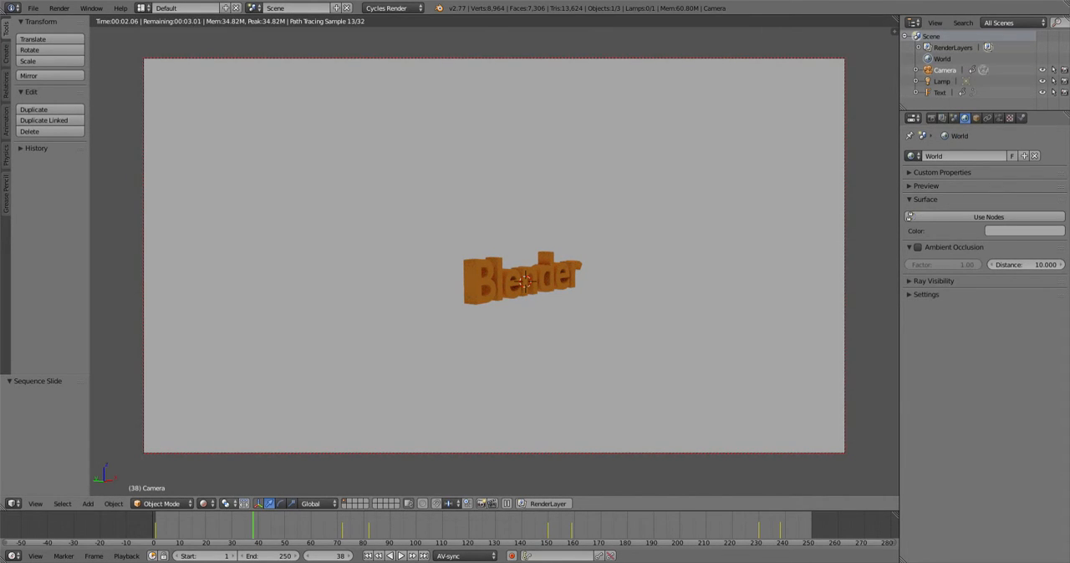
left_click(205, 504)
left_click(234, 465)
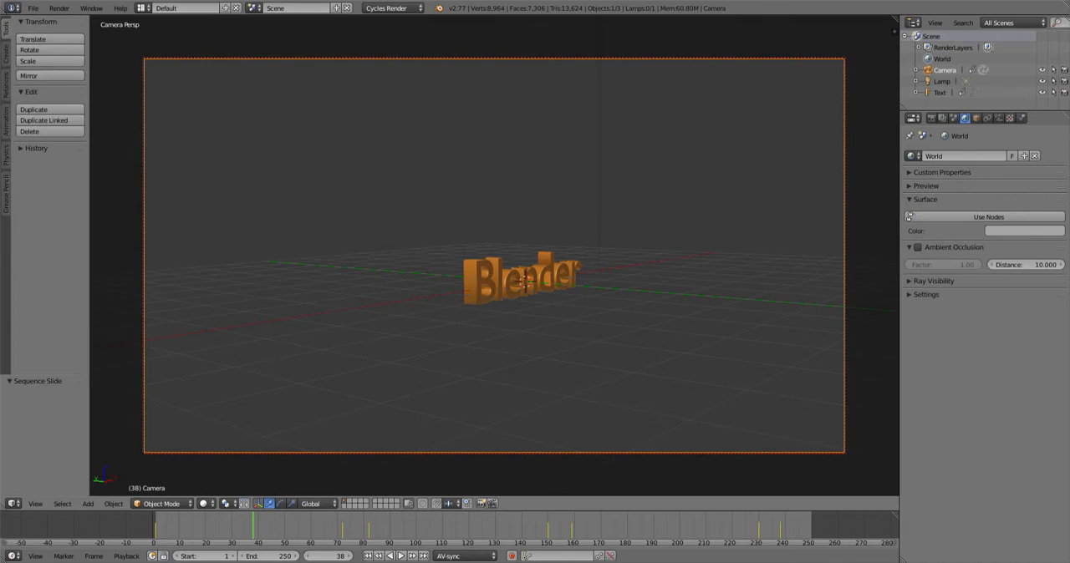
- Add a mesh plane and move it down about 0.35 along Z beneath the text
key("shift+a")
mouse_move(452, 288)
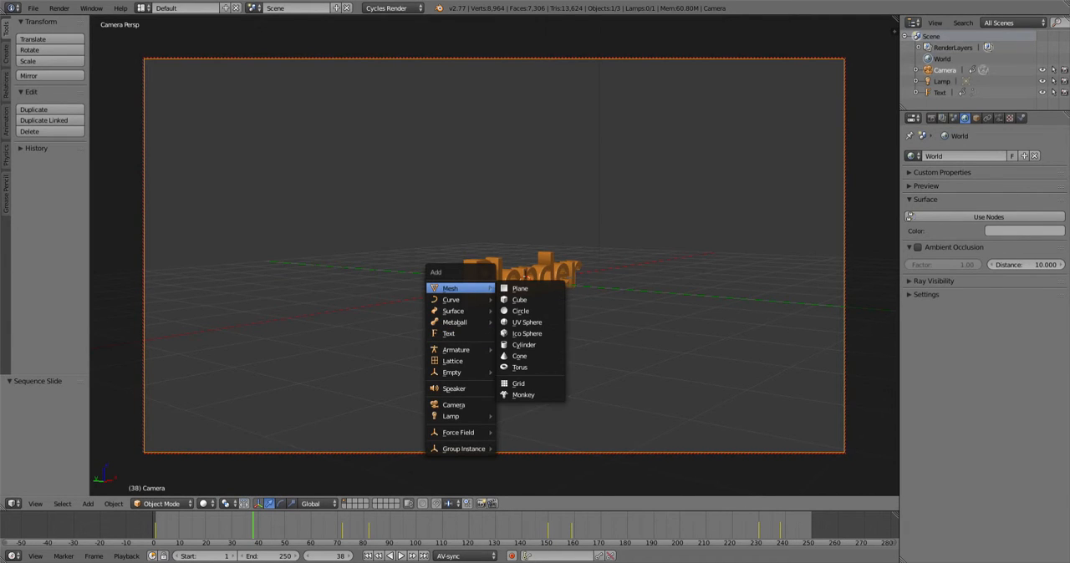
left_click(522, 289)
key("g")
key("z")
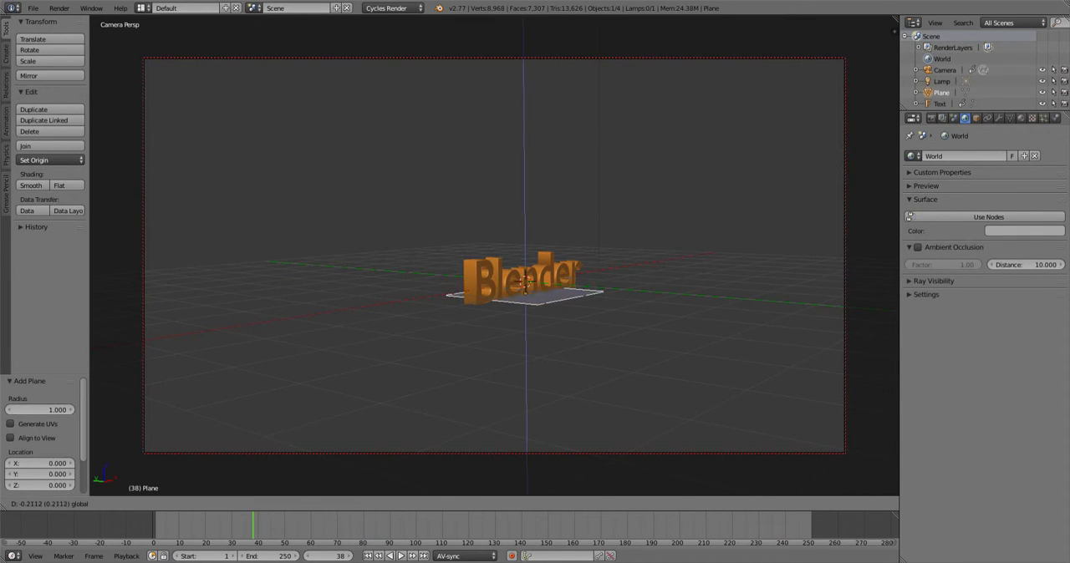
left_click(523, 310)
middle_click_drag(523, 310, 473, 325)
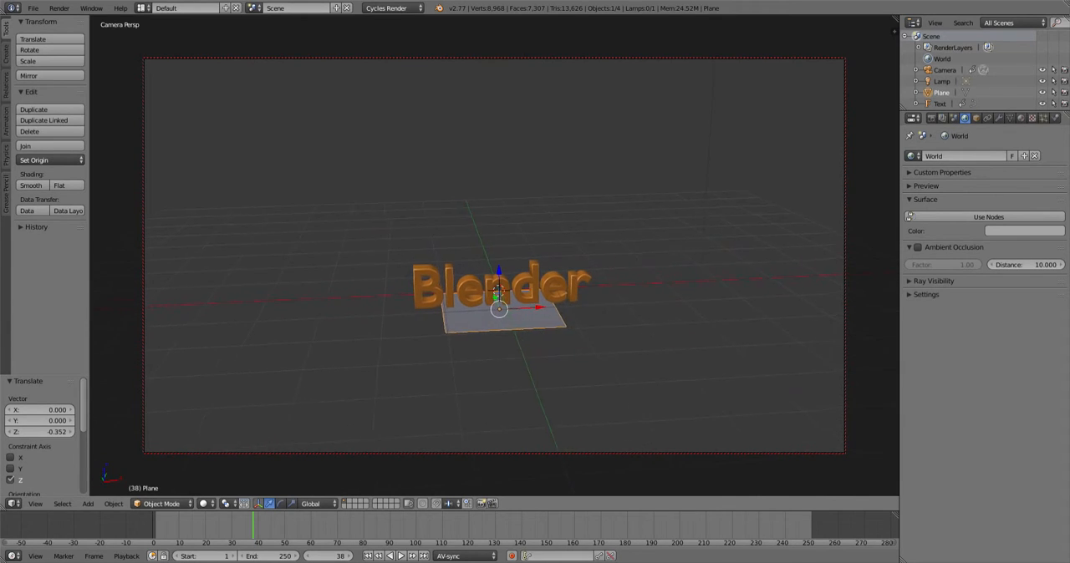
- Scale the plane by 1.868 and assign it a new material
key("s")
left_click(645, 305)
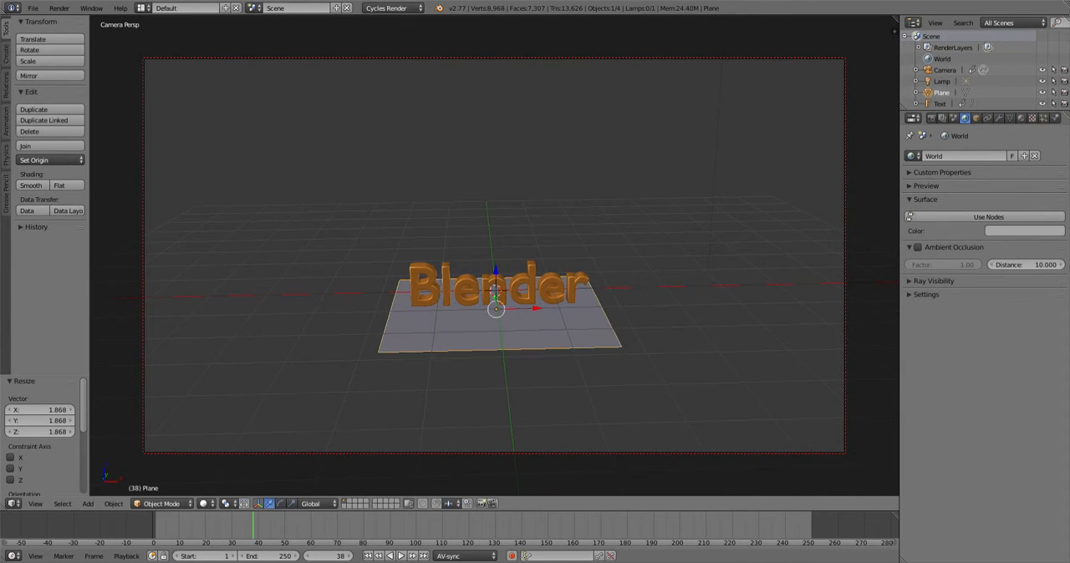
middle_click_drag(645, 305, 654, 290)
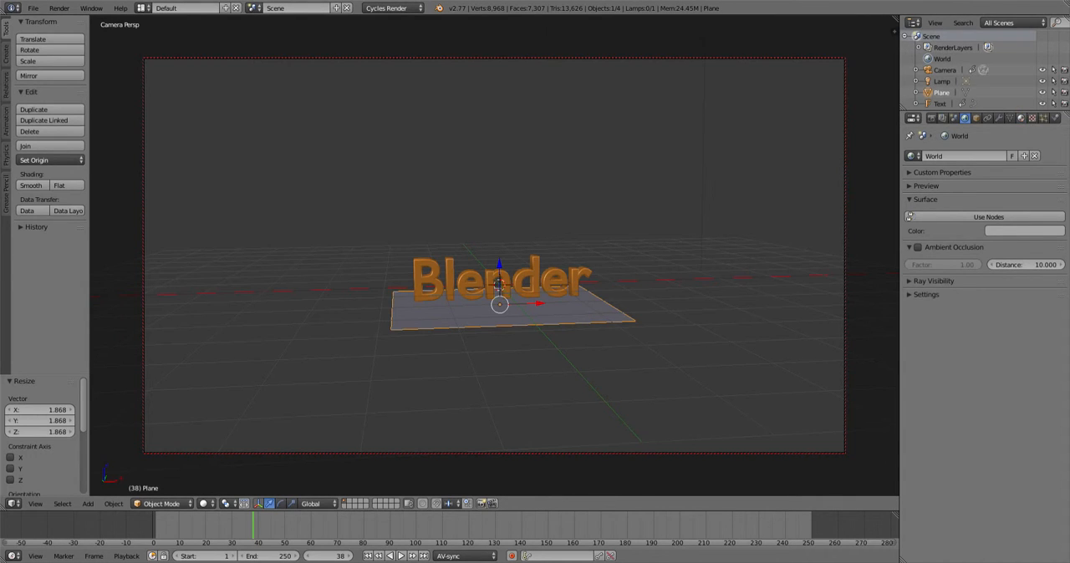
left_click(1020, 118)
left_click(967, 192)
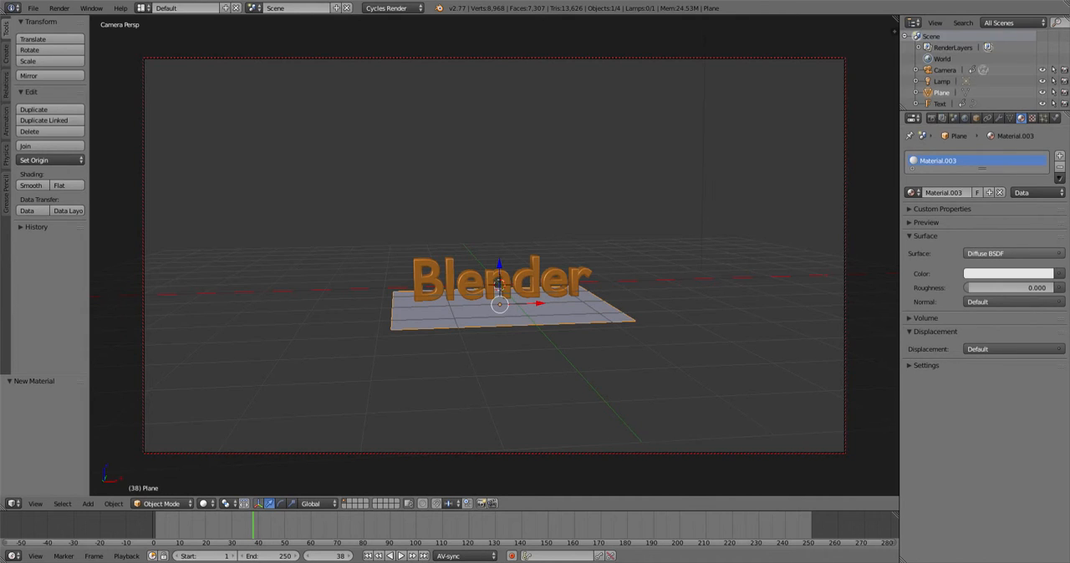
- Give the plane's material a Mix Shader combining a Glossy BSDF with roughness 0 and a Diffuse BSDF
left_click(1013, 254)
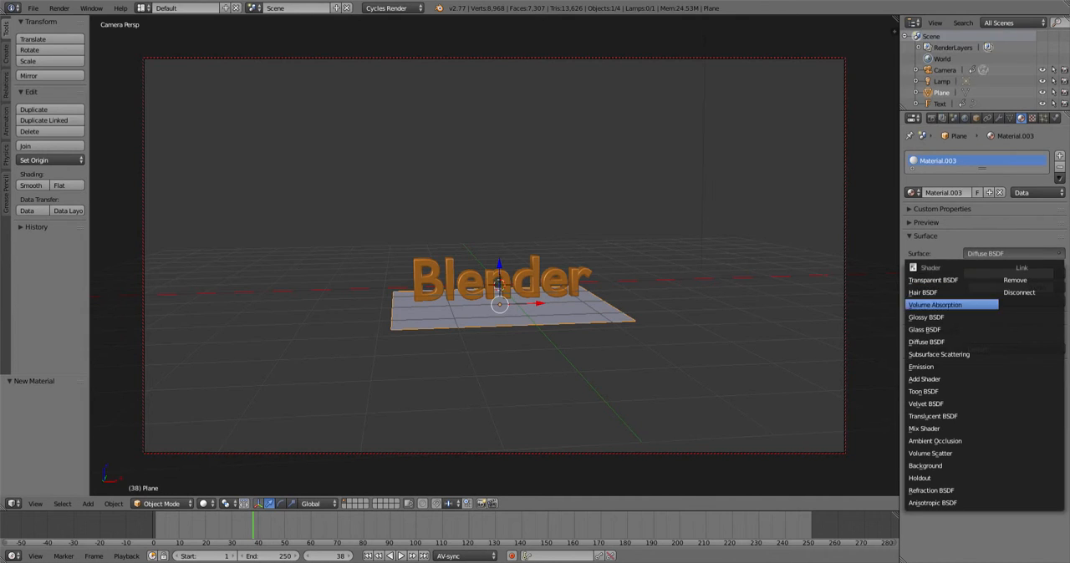
left_click(951, 428)
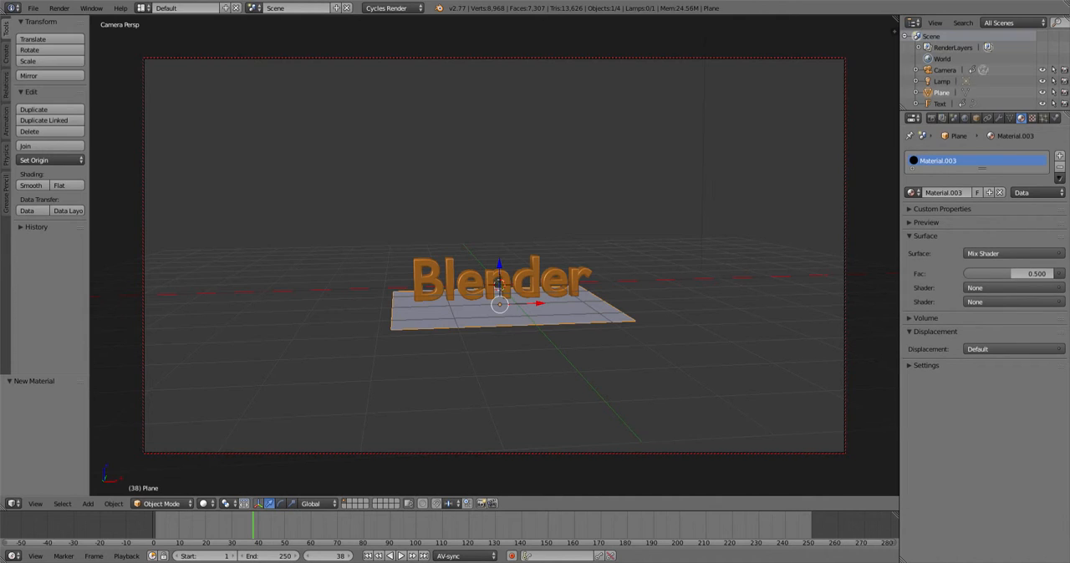
left_click(1013, 288)
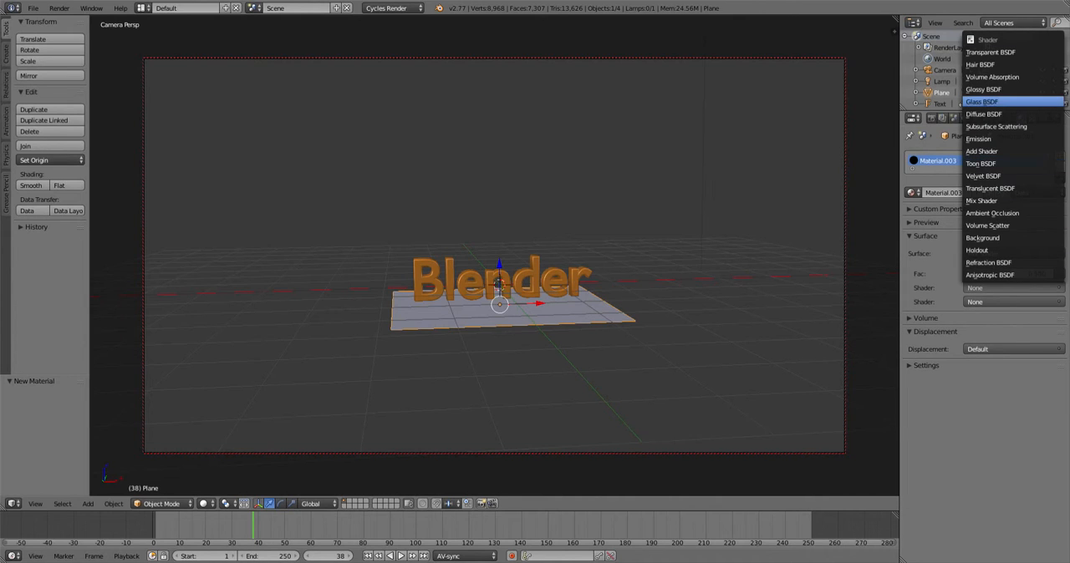
left_click(983, 89)
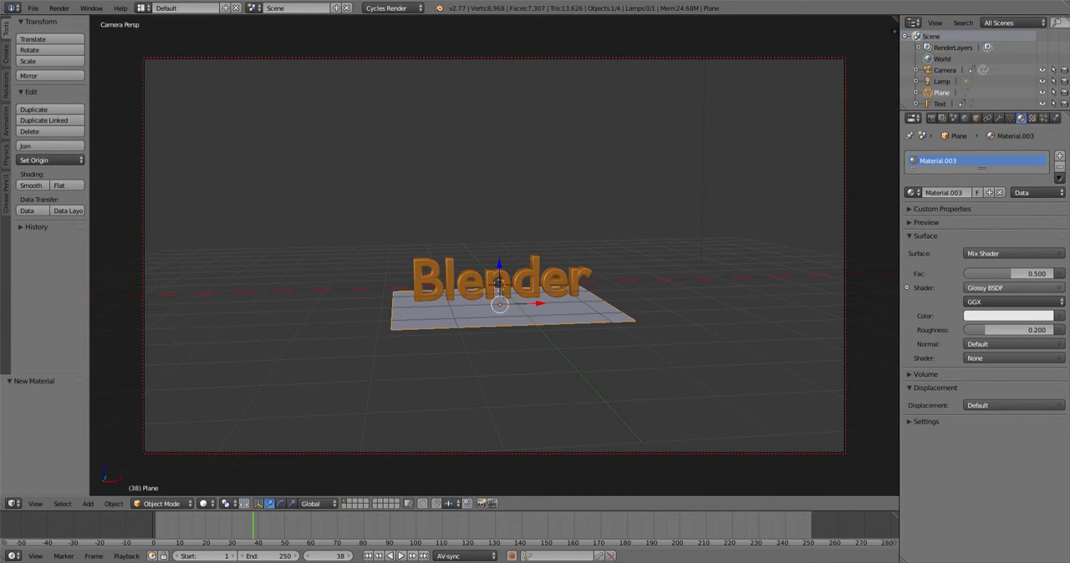
left_click_drag(1008, 330, 973, 330)
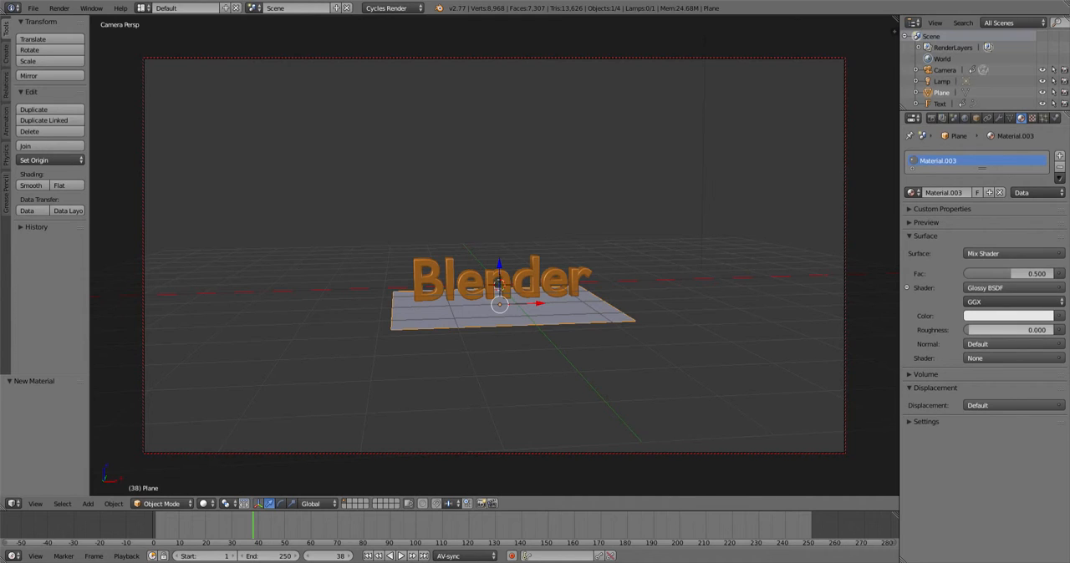
left_click(1007, 358)
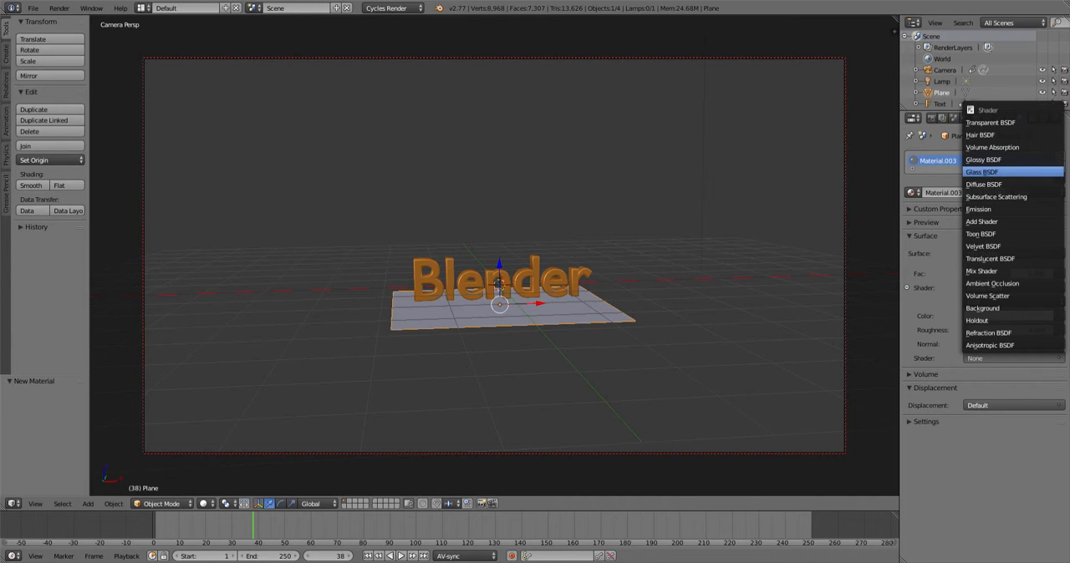
left_click(1007, 185)
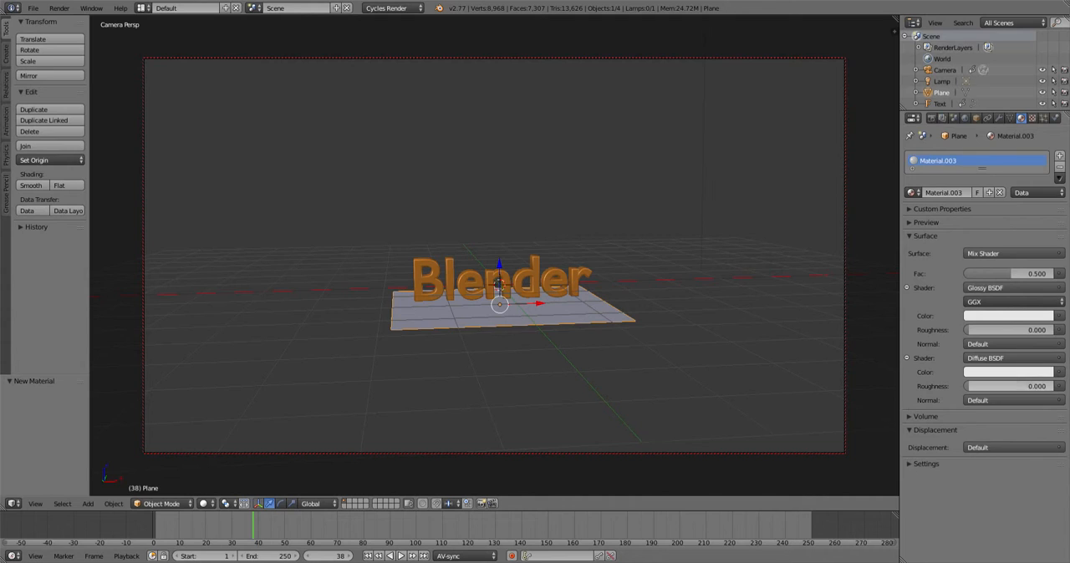
- Set the Diffuse BSDF colour to black while previewing in Rendered shading, returning to Solid shading
left_click(1008, 372)
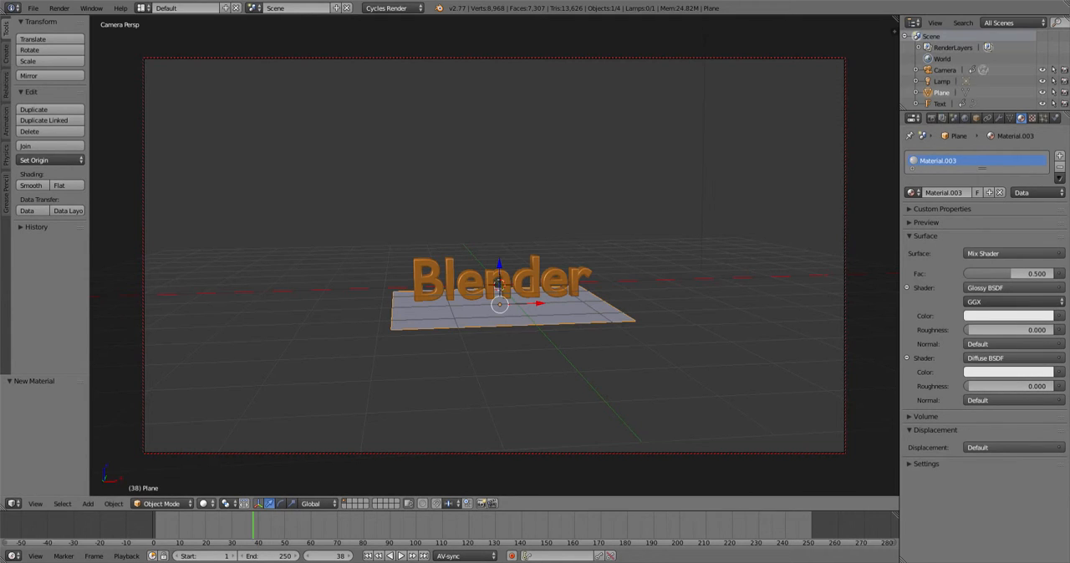
left_click(202, 504)
left_click(227, 429)
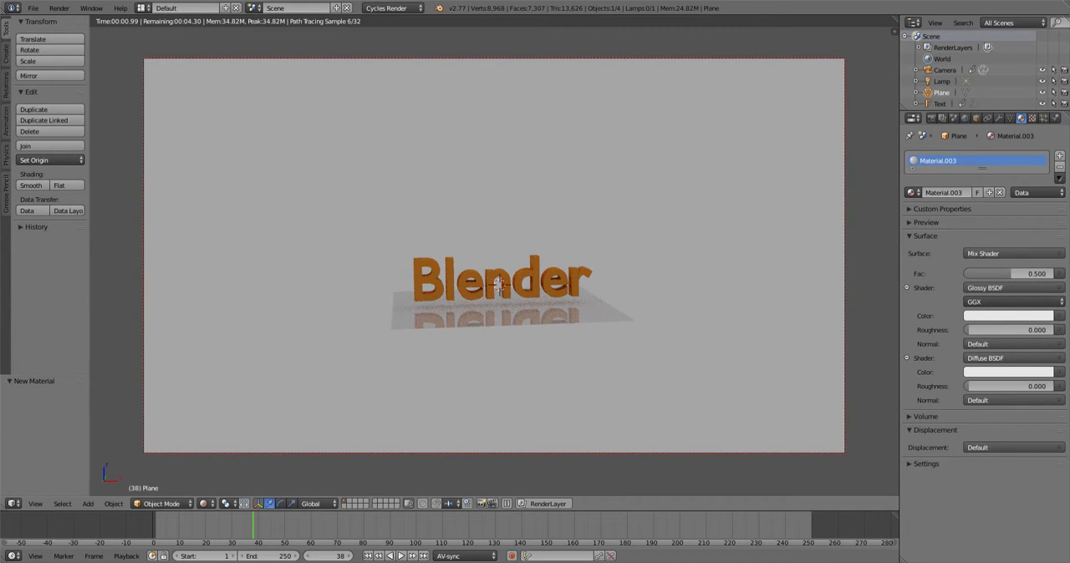
middle_click_drag(499, 286, 497, 321)
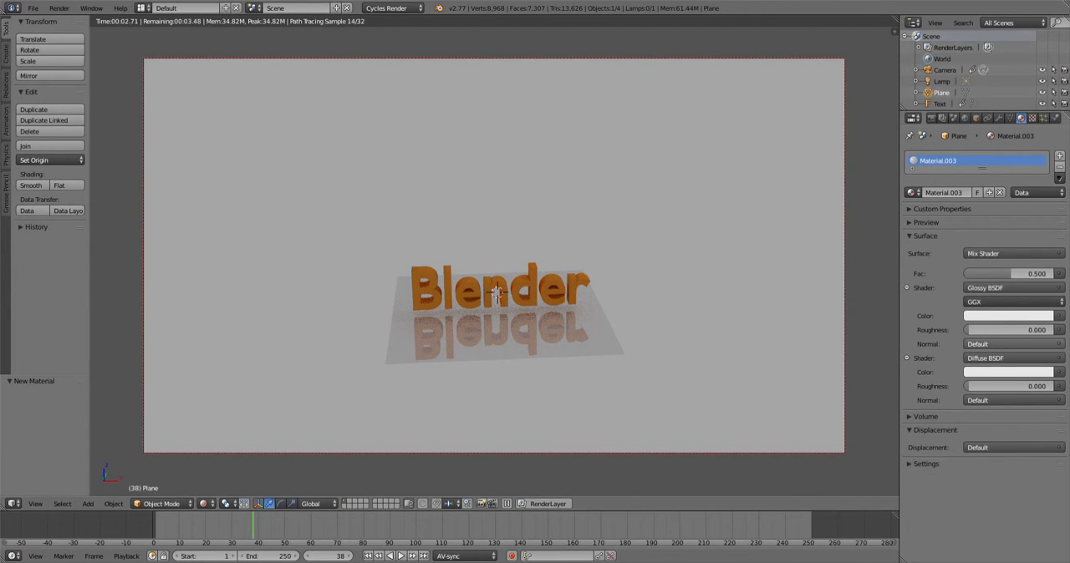
left_click(1009, 372)
left_click_drag(1045, 217, 1044, 293)
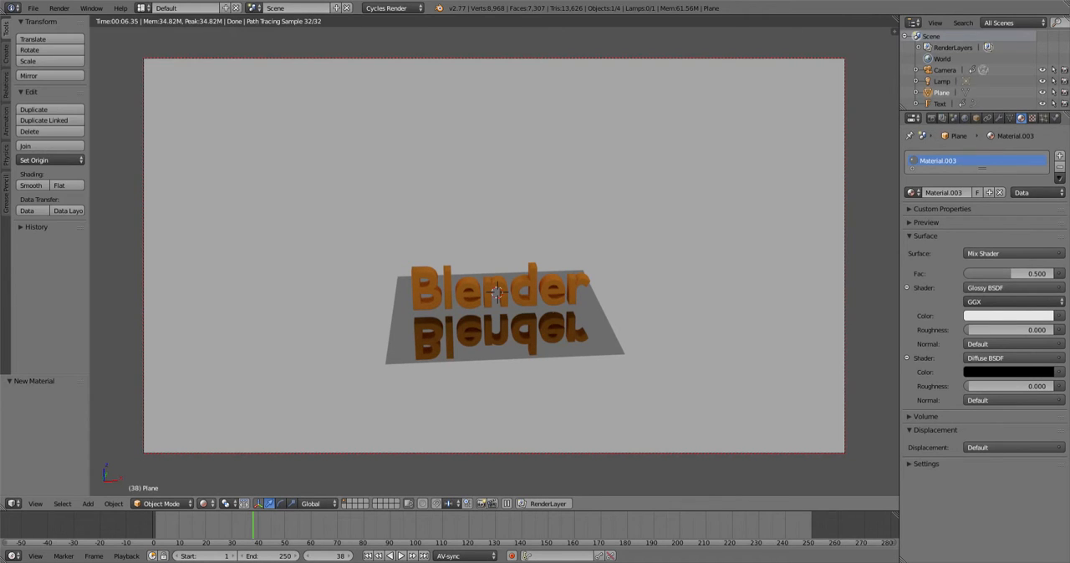
left_click(204, 504)
left_click(243, 464)
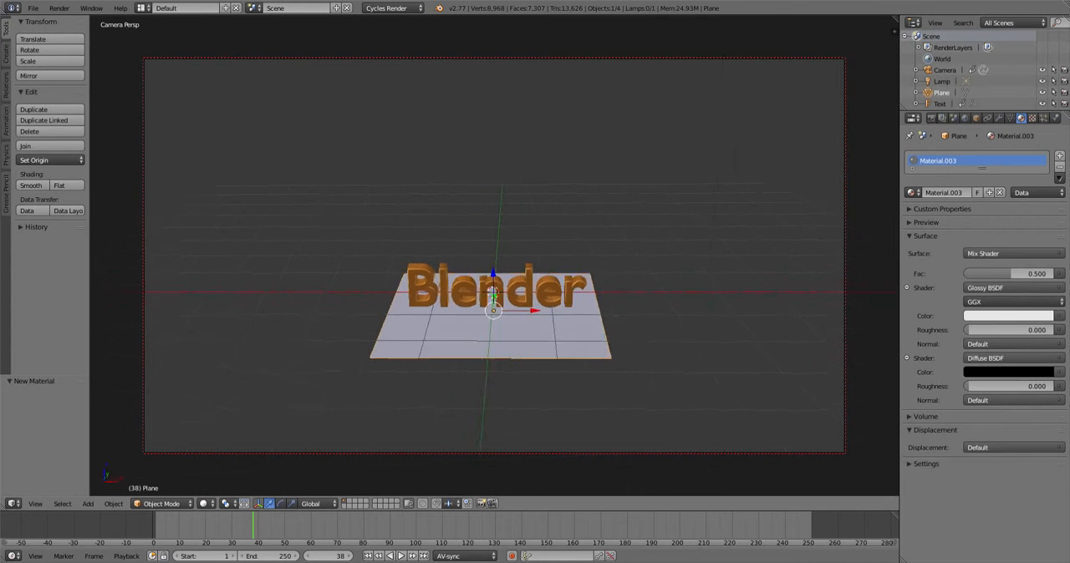
- Select the lamp and change its type to Spot
middle_click_drag(502, 335, 451, 331)
scroll(452, 331, "down", 3)
scroll(493, 284, "down", 1)
scroll(493, 284, "up", 3)
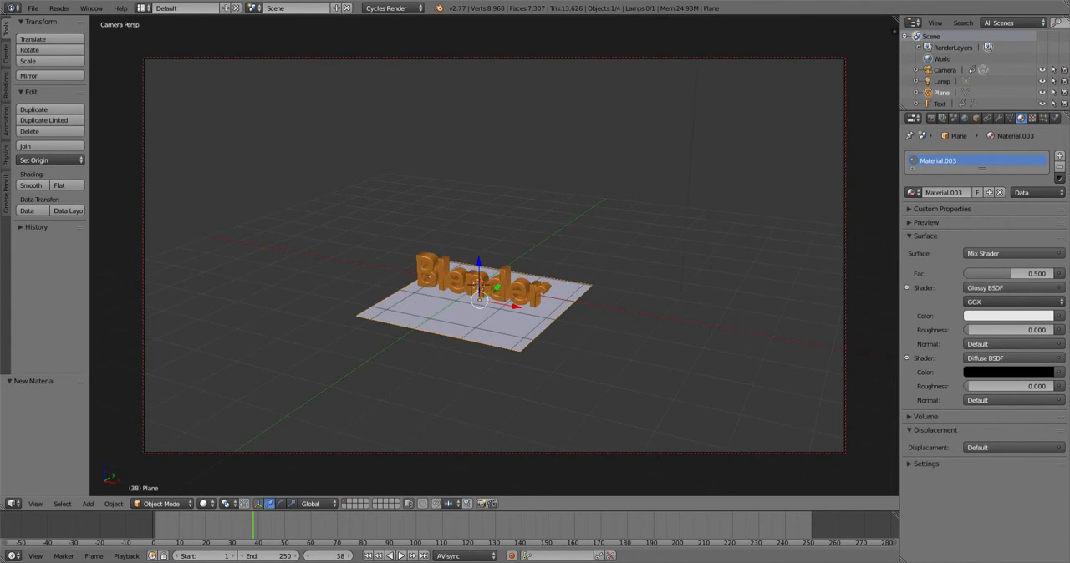
key("KP_0")
middle_click_drag(501, 318, 397, 301)
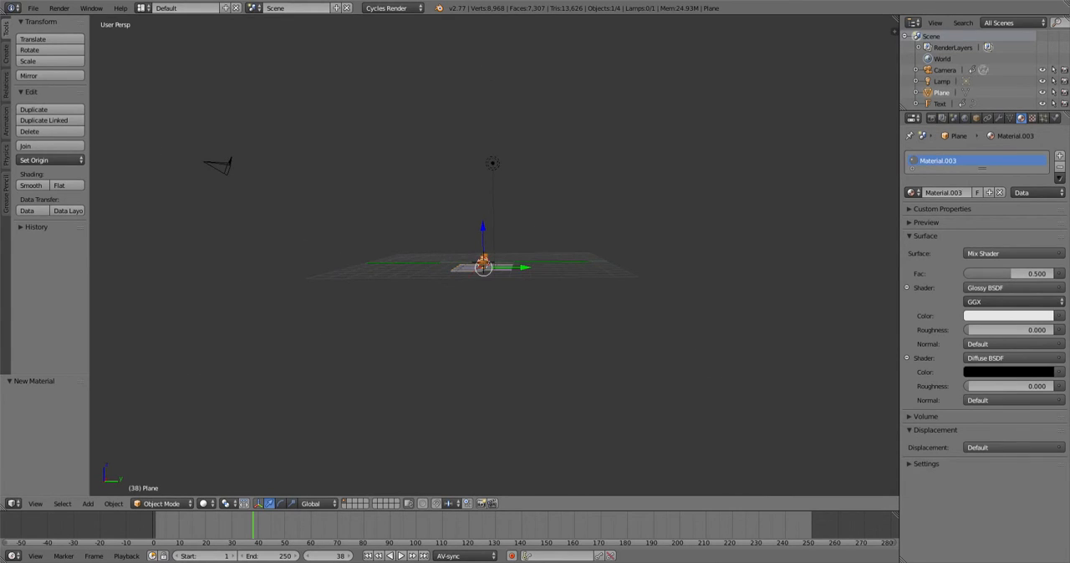
right_click(493, 163)
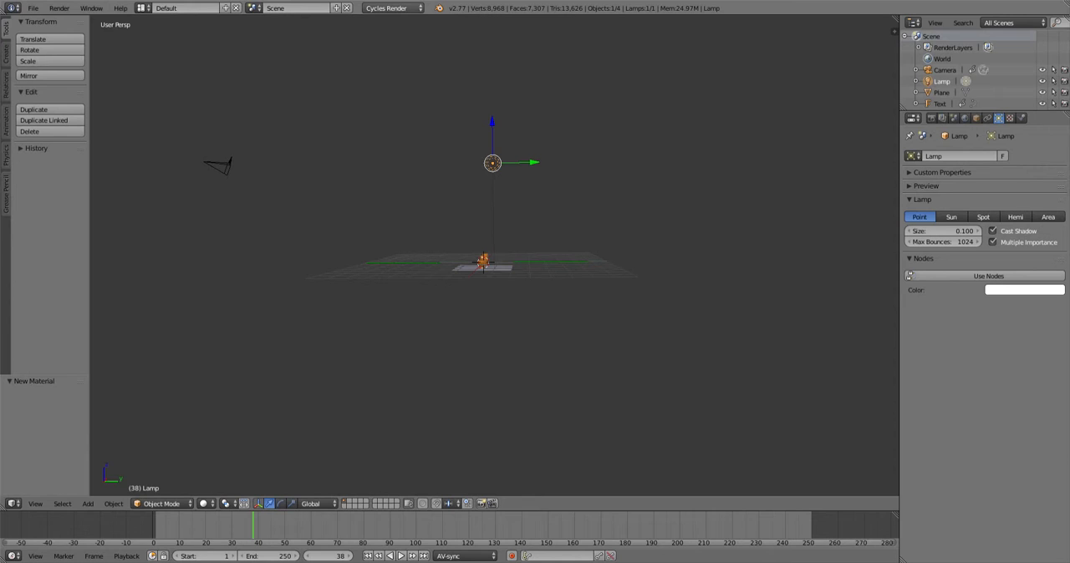
left_click(983, 217)
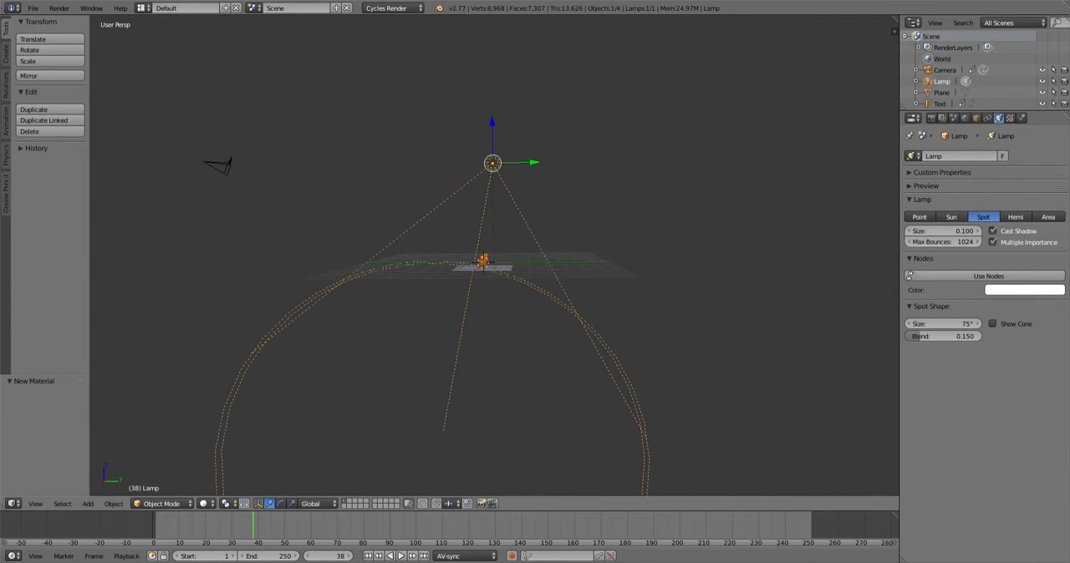
- Move the spot lamp about -3.78 along Y and rotate it about -41° in the side view
middle_click_drag(535, 293, 545, 290)
key("KP_3")
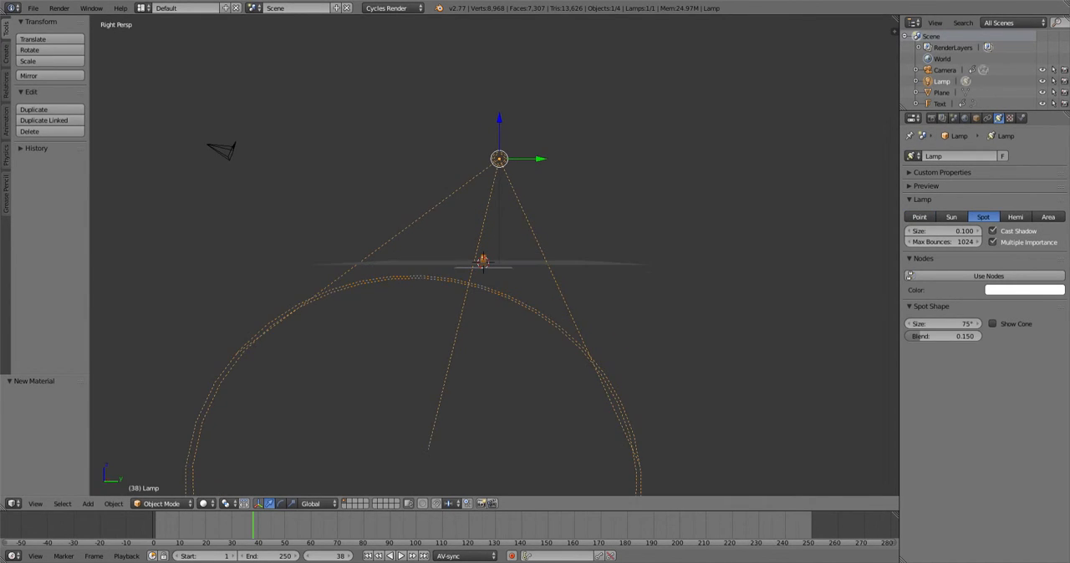
scroll(493, 259, "up", 4)
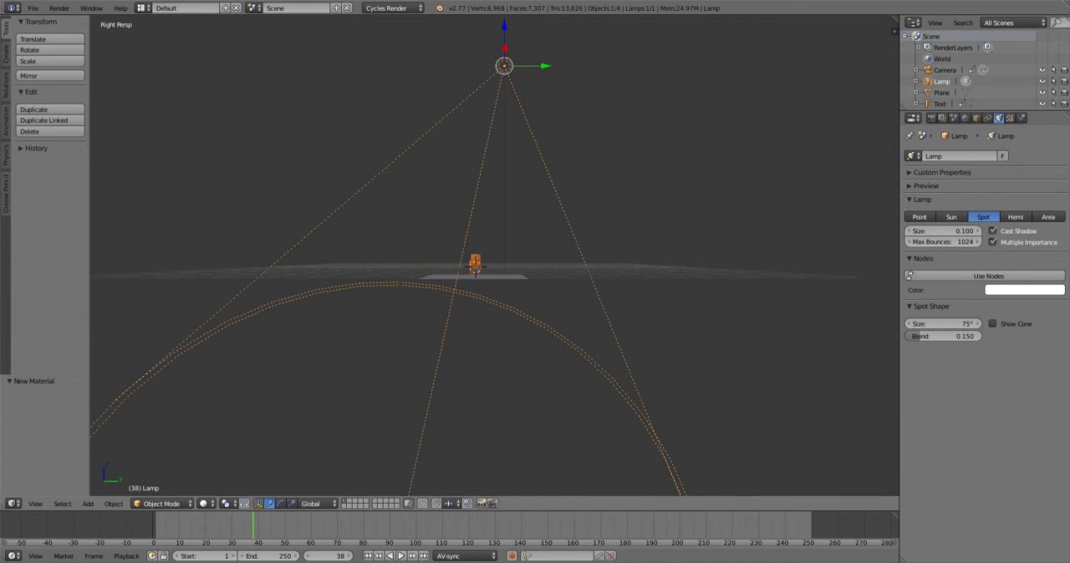
left_click_drag(543, 66, 412, 66)
key("r")
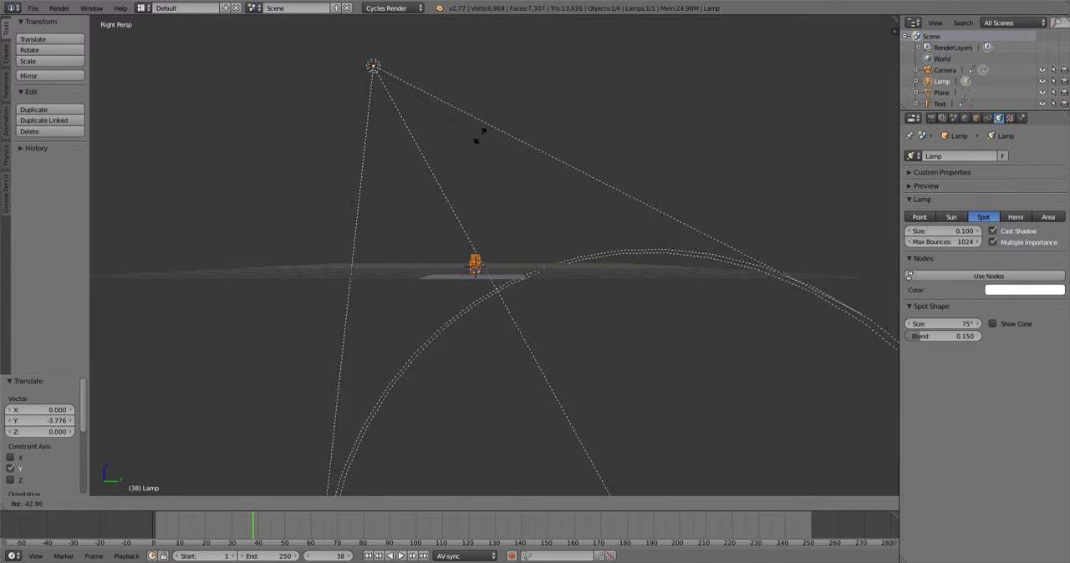
left_click(465, 131)
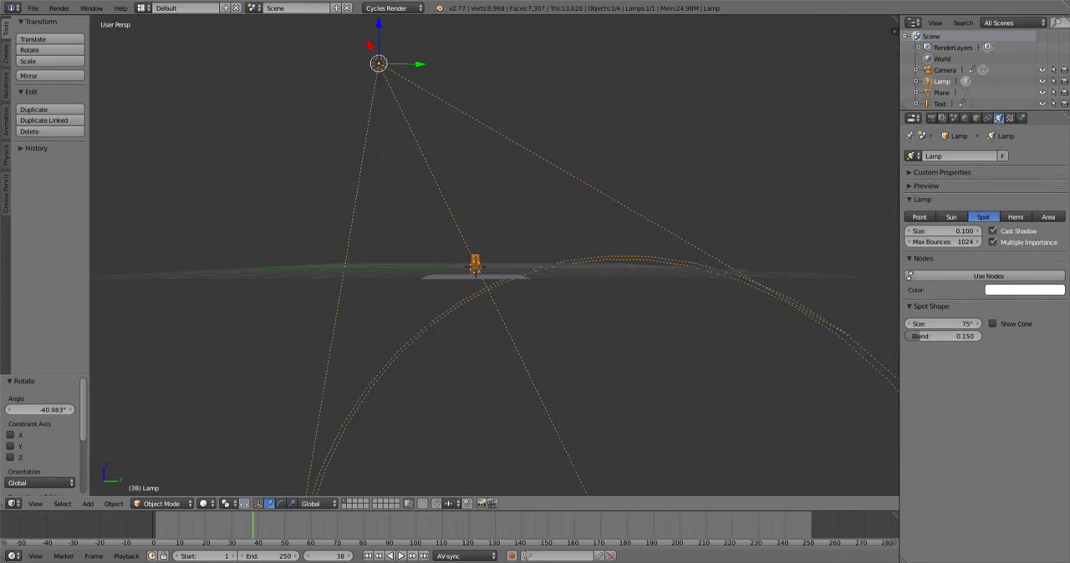
- Rotate the spot lamp about -2.8° in the front view
key("KP_1")
key("r")
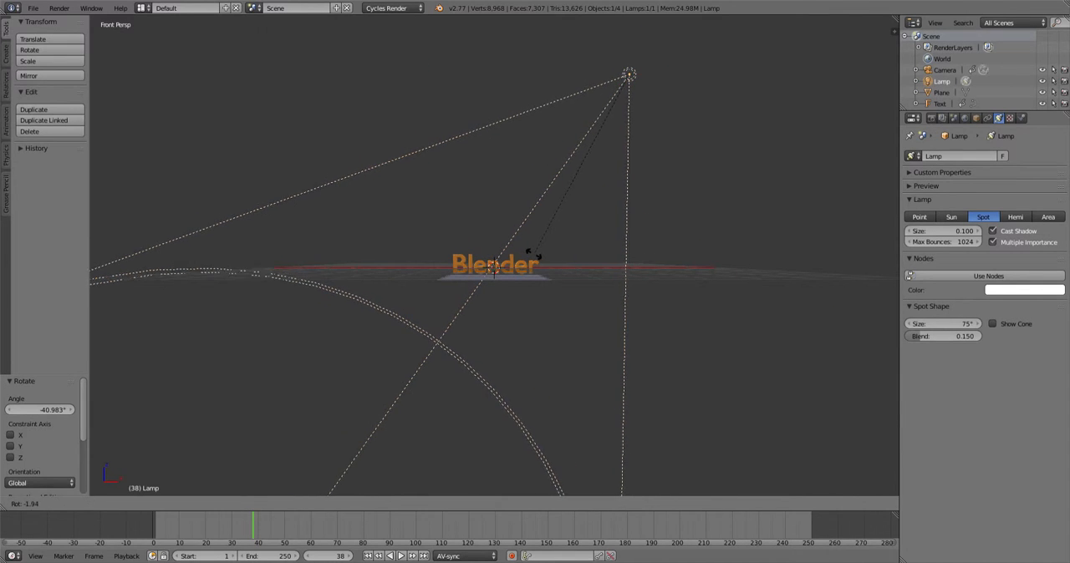
left_click(536, 255)
key("KP_3")
key("KP_1")
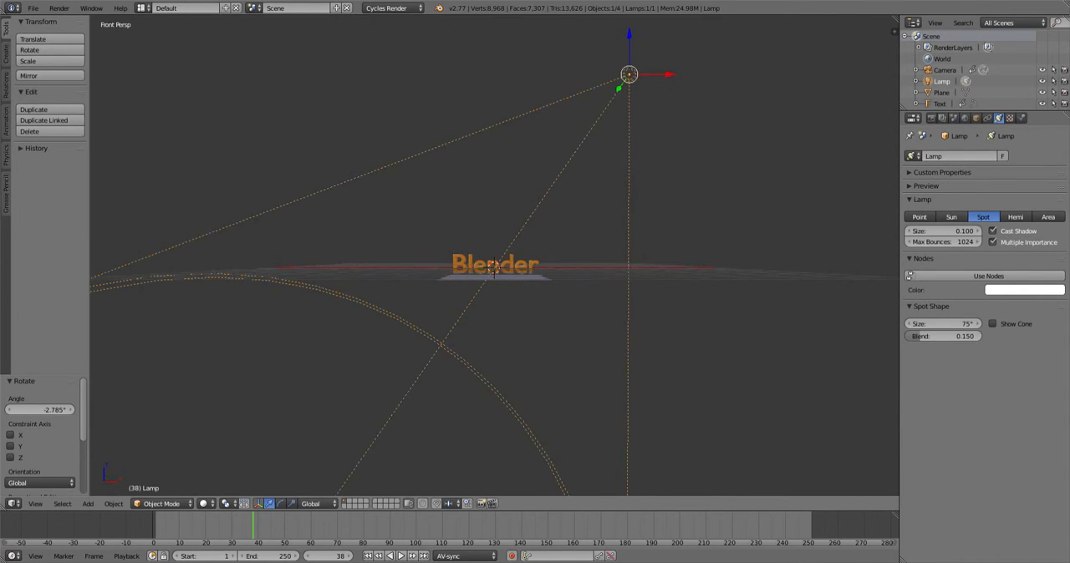
key("KP_3")
key("KP_1")
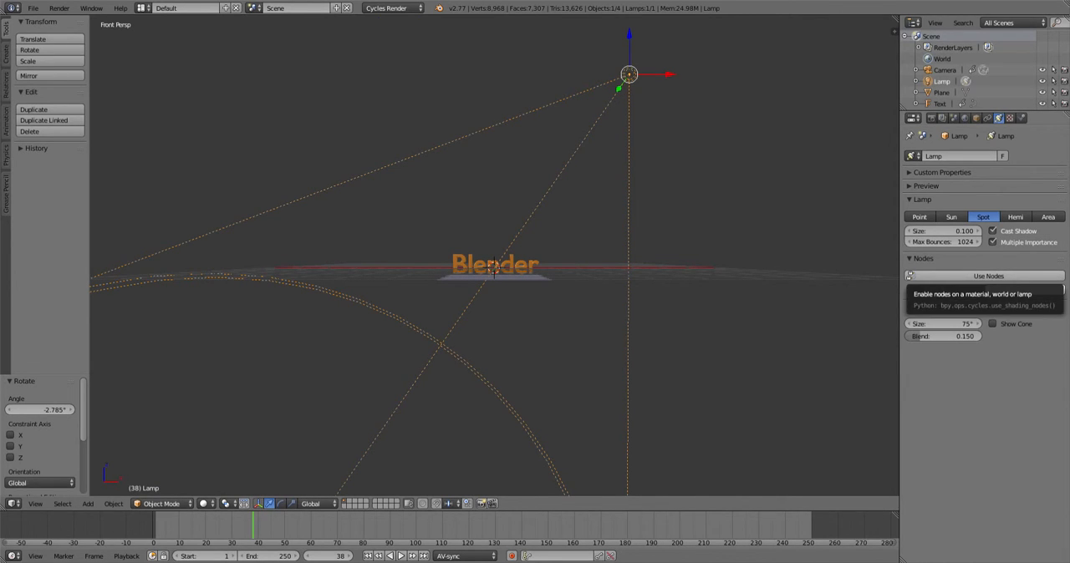
- Enable nodes for the lamp and set its Emission strength to 5000
left_click(988, 276)
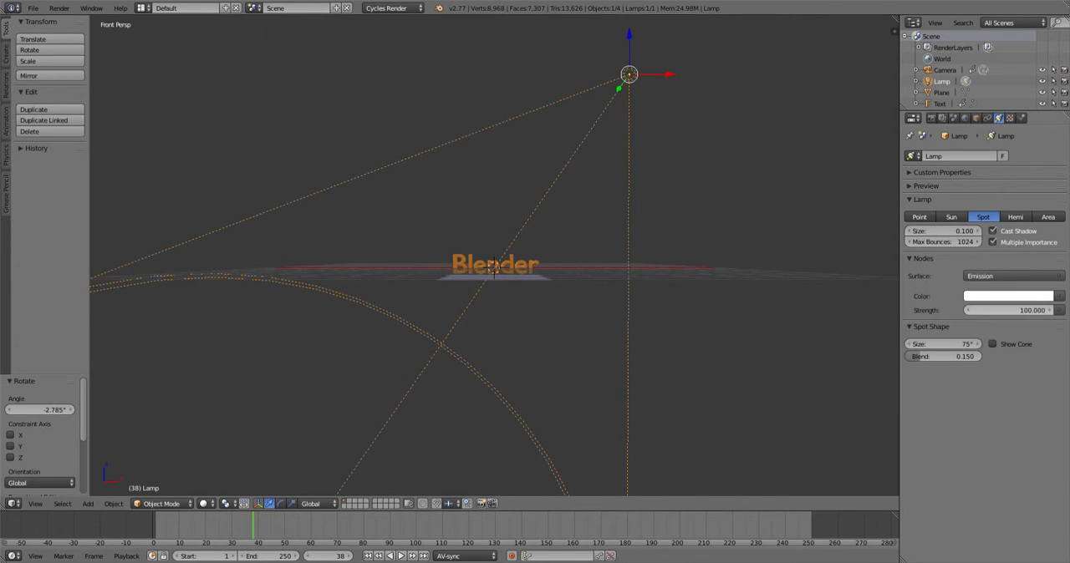
left_click(1012, 310)
type("5")
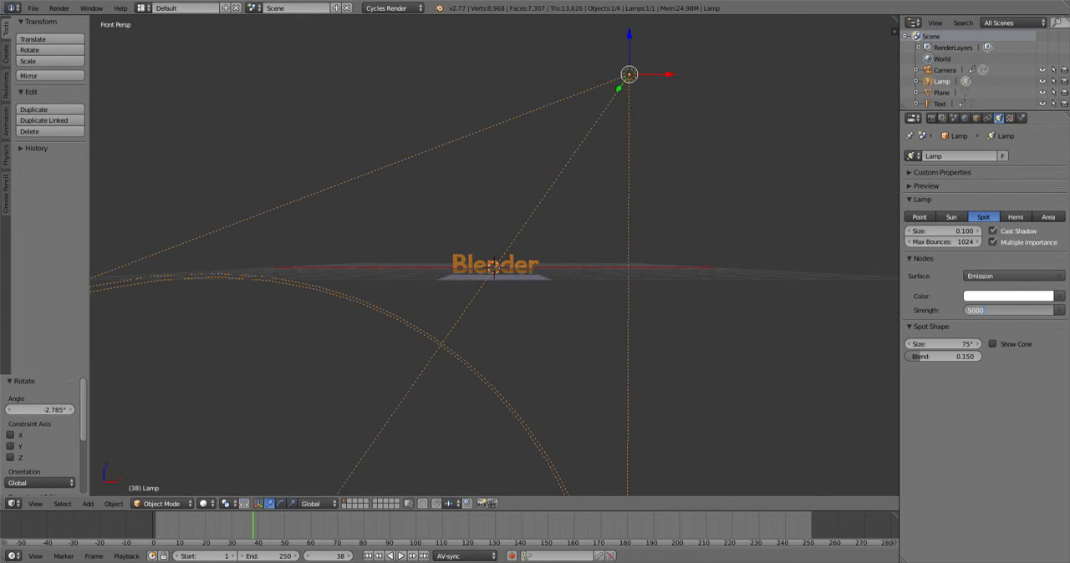
key("Return")
- Preview the lit scene in Rendered viewport shading
left_click(202, 503)
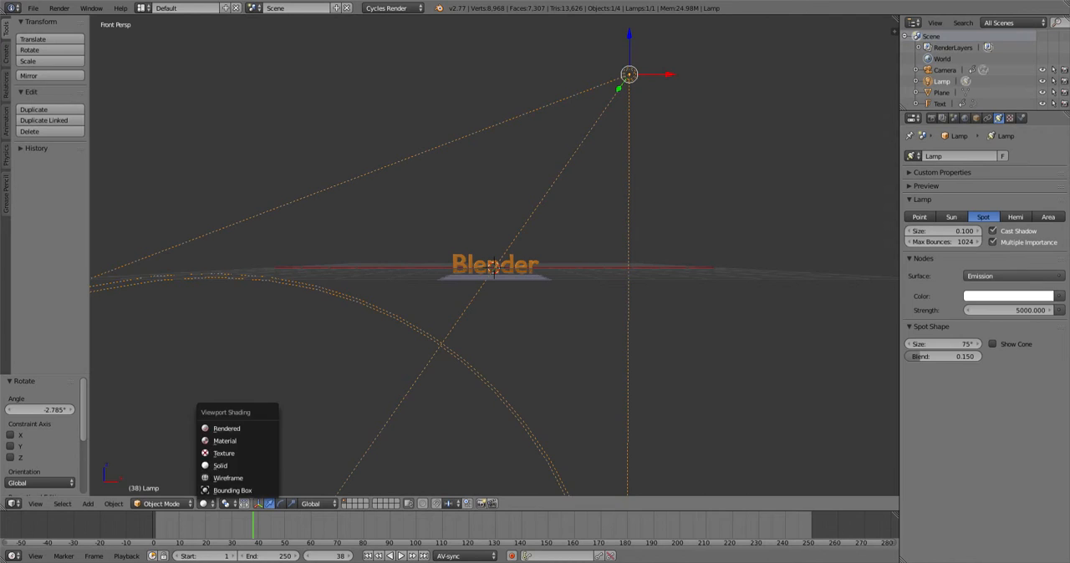
left_click(241, 429)
middle_click_drag(494, 267, 499, 293)
scroll(522, 299, "up", 4)
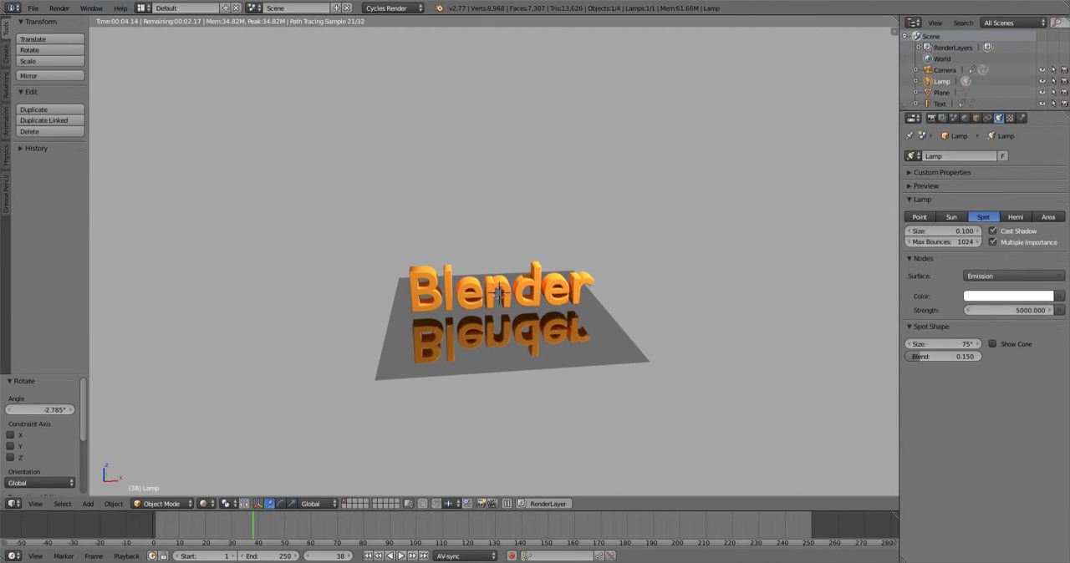
- Set the render resolution scale to 100% and the frame rate to 30 fps
left_click(932, 118)
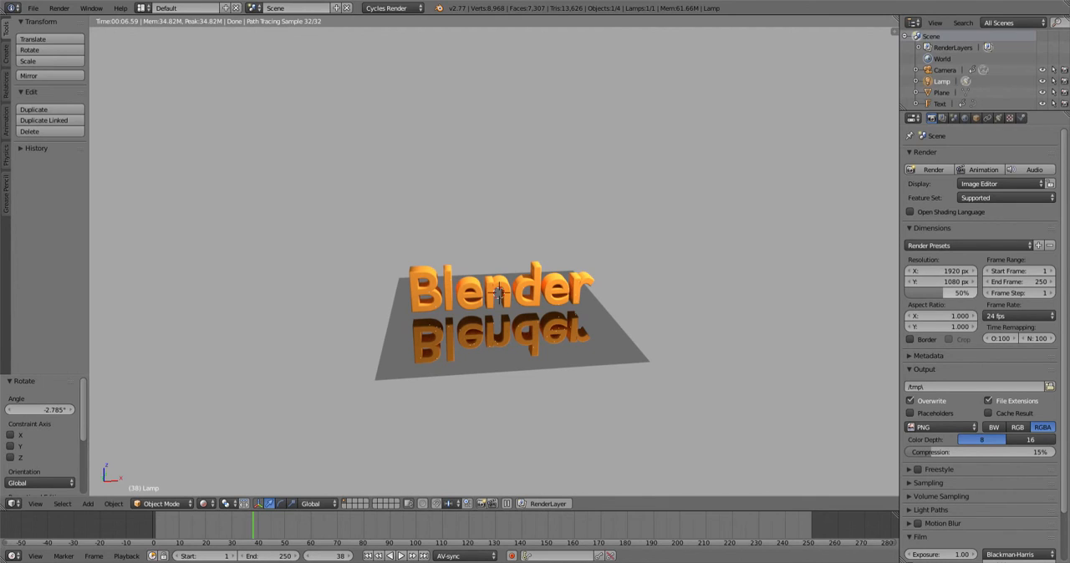
left_click_drag(941, 293, 980, 293)
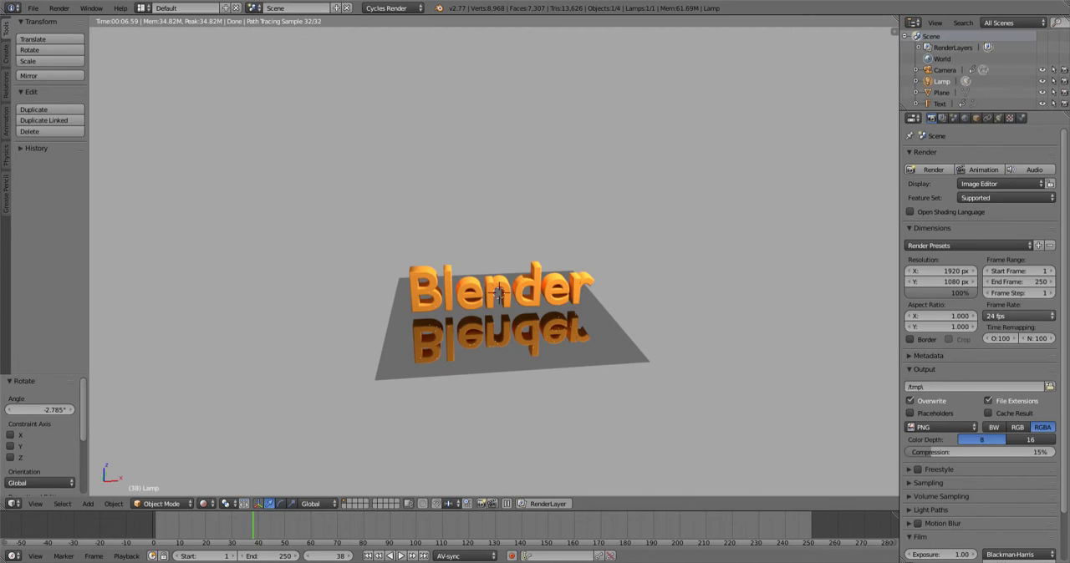
left_click(1018, 316)
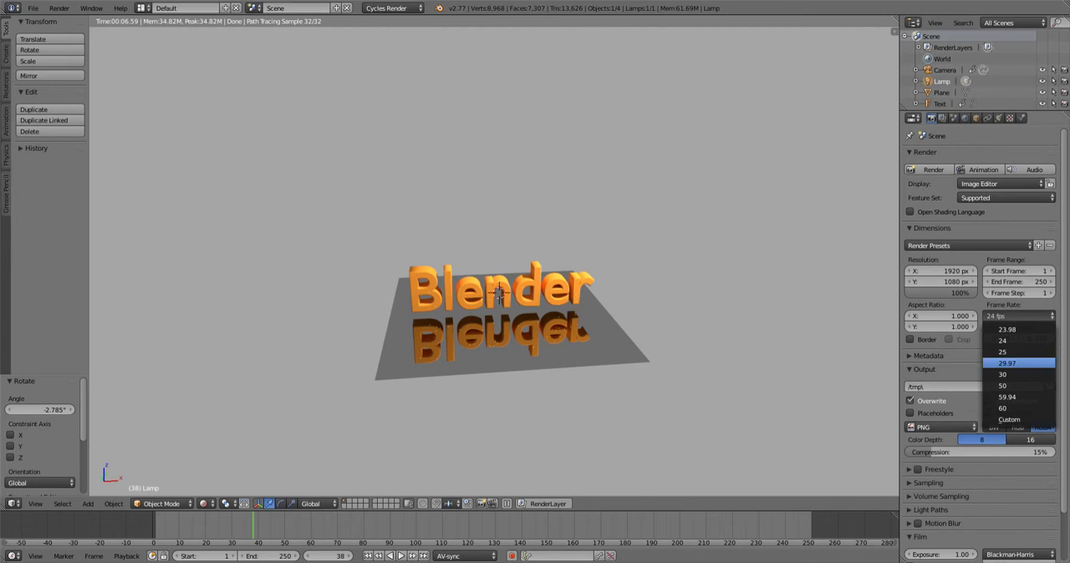
left_click(1018, 374)
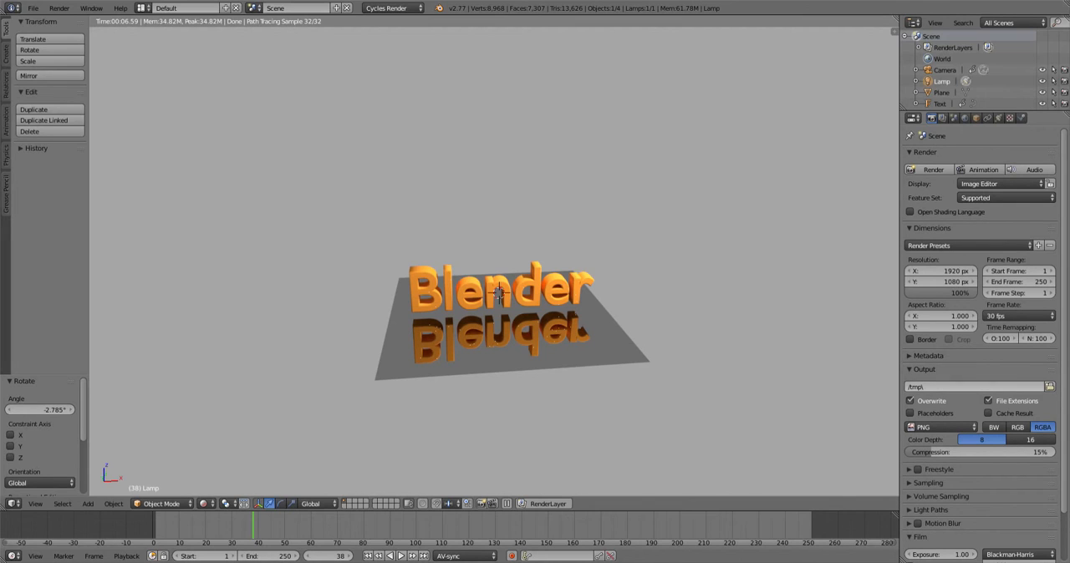
- Set the output file format to H.264 and open the Encoding settings
scroll(974, 386, "down", 1)
scroll(978, 343, "down", 1)
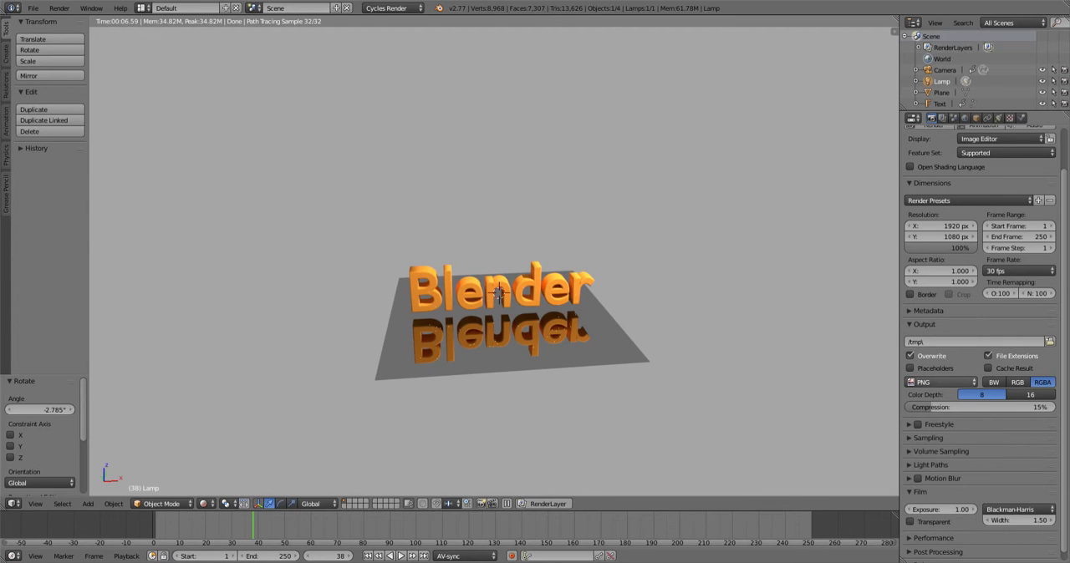
left_click(940, 382)
left_click(934, 333)
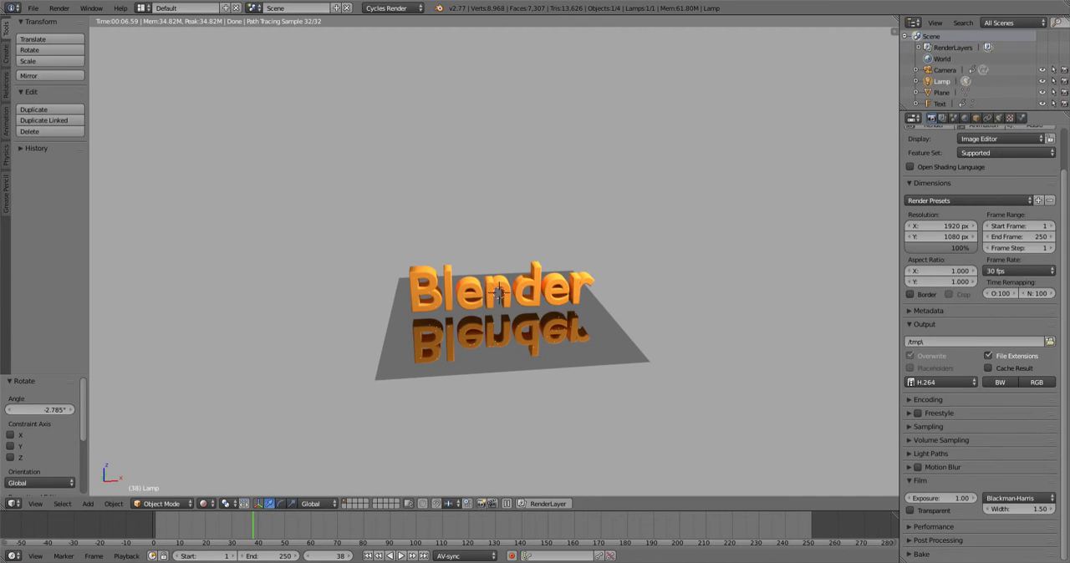
left_click(927, 400)
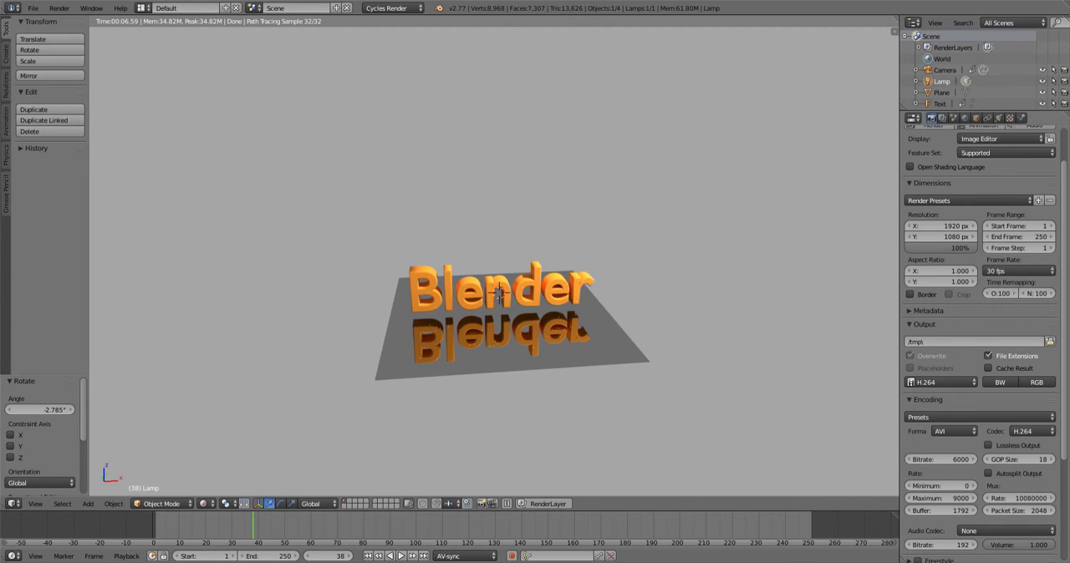
scroll(980, 342, "down", 2)
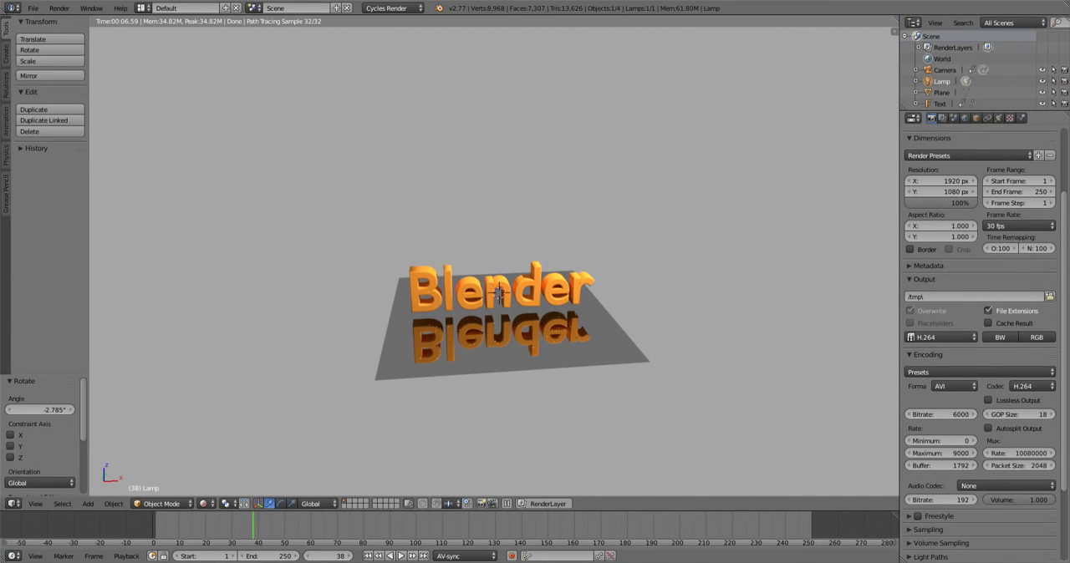
- Set the audio codec of the video output to MP3
left_click(1007, 485)
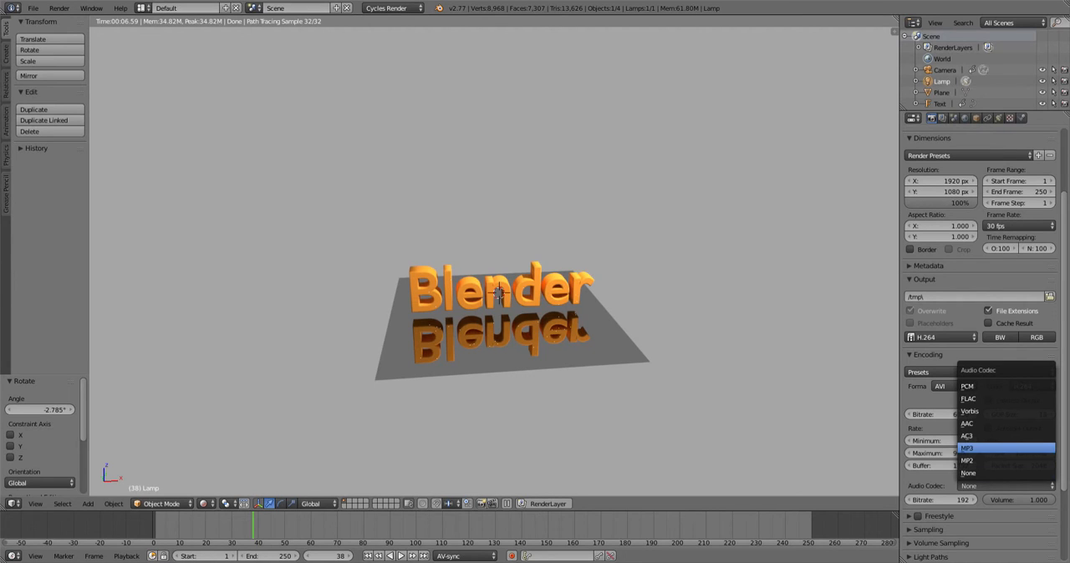
left_click(1003, 448)
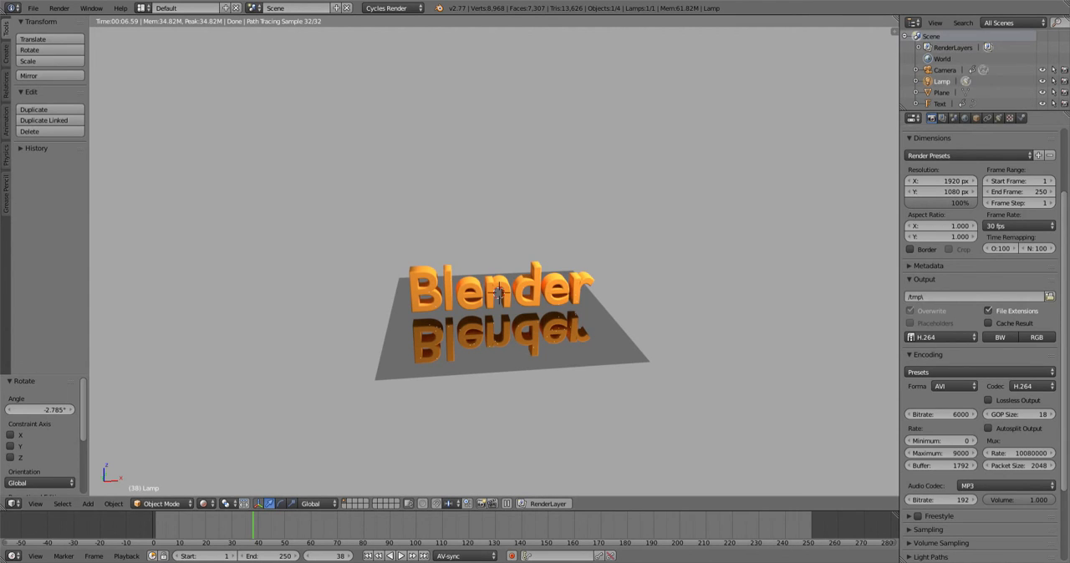
- Examine the World background surface color and strength settings, then return to the render properties
scroll(980, 335, "up", 3)
left_click(966, 117)
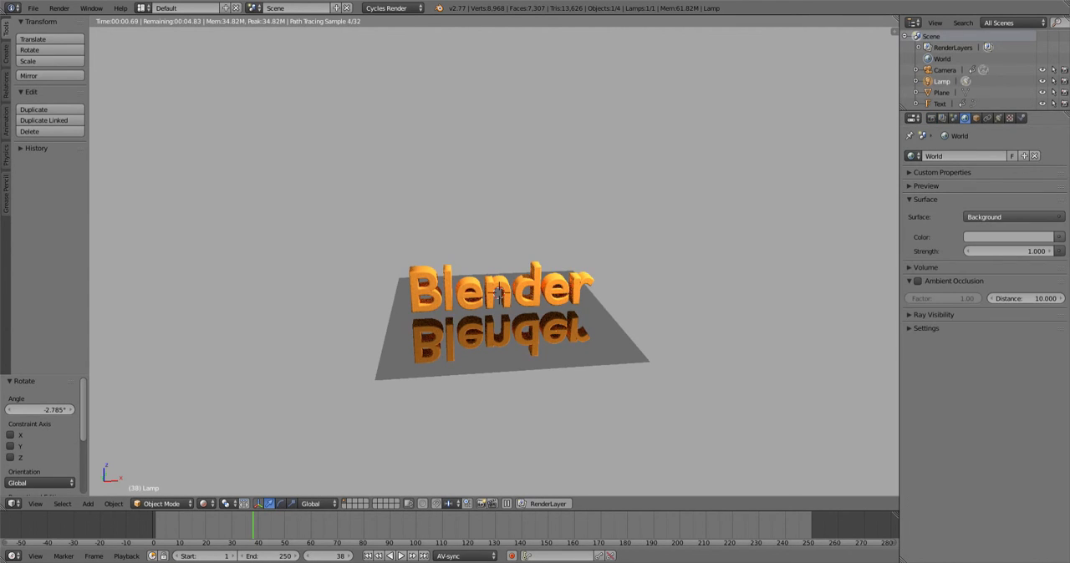
left_click(1059, 237)
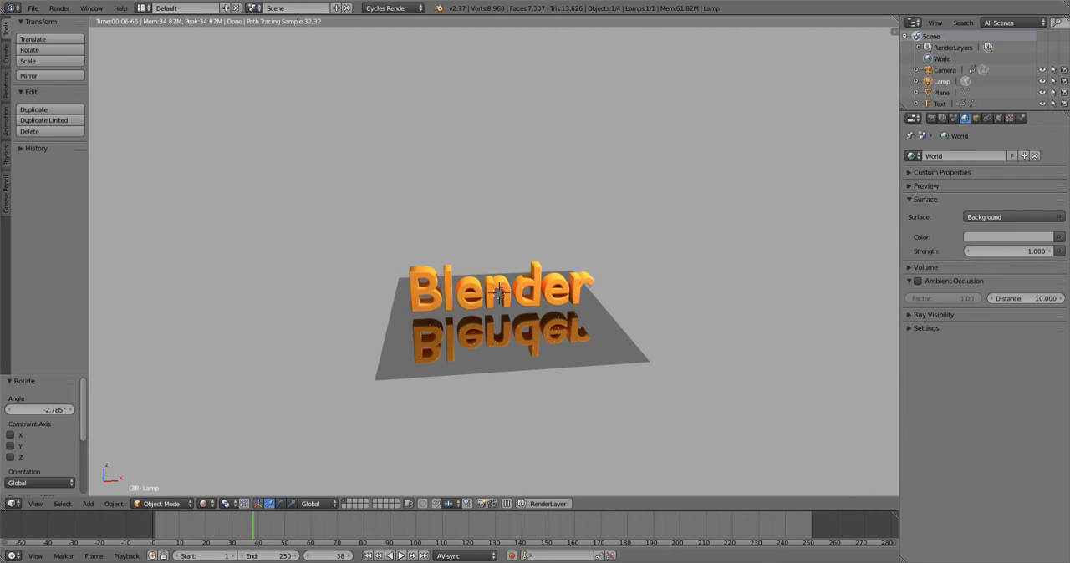
left_click(932, 118)
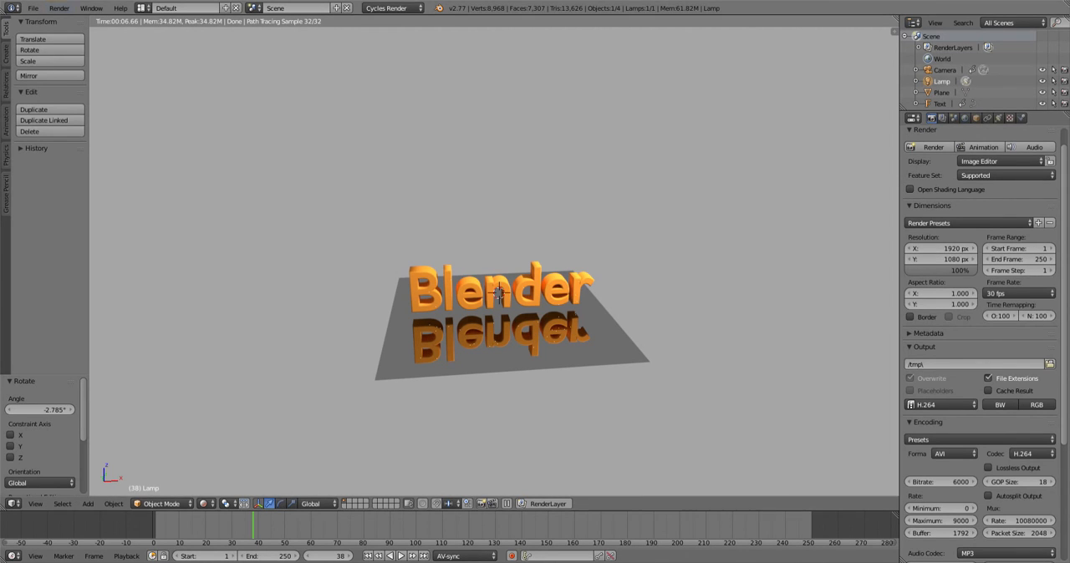
left_click(59, 7)
key("Escape")
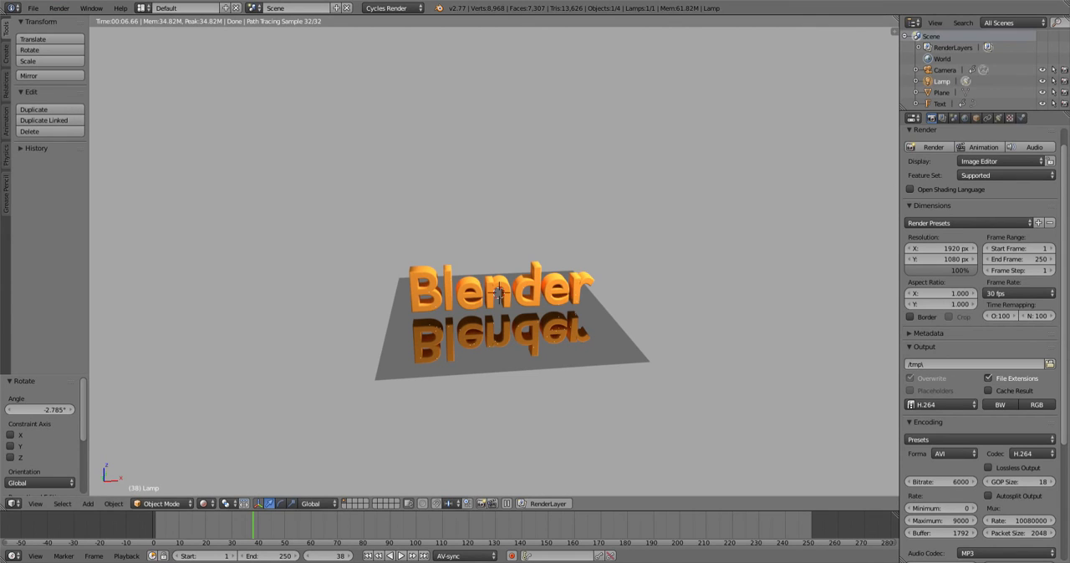